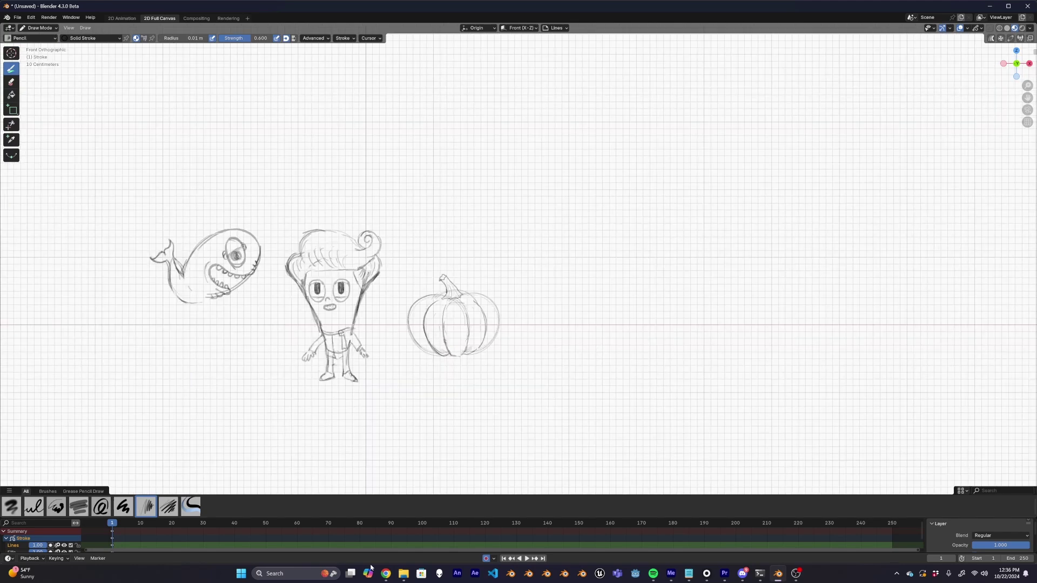
{"action": "scroll", "coordinate": [498, 236], "scroll_direction": "up", "scroll_amount": 3}
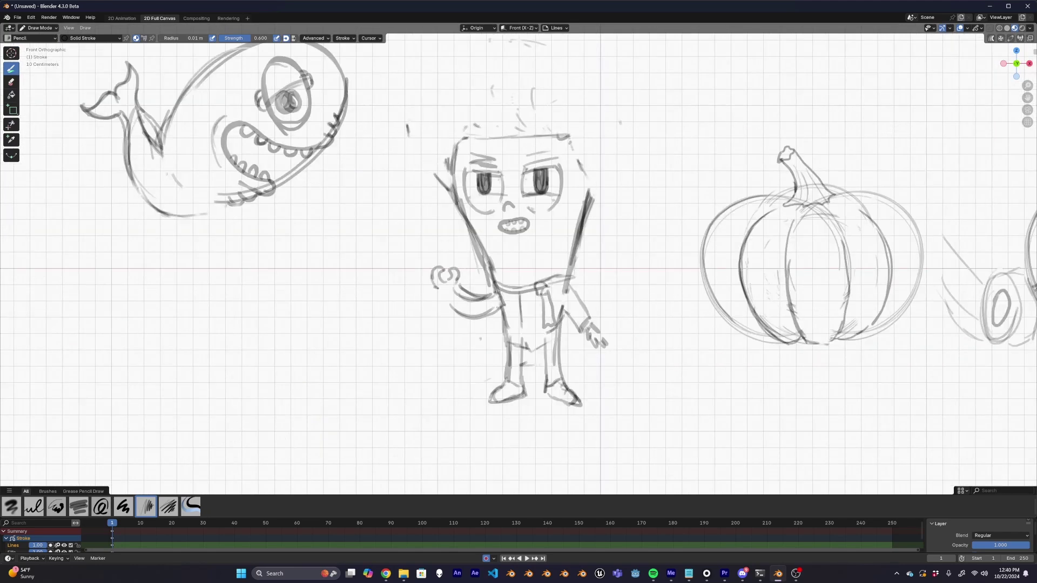
{"action": "scroll", "coordinate": [448, 213], "scroll_direction": "down", "scroll_amount": 1}
{"action": "scroll", "coordinate": [449, 213], "scroll_direction": "up", "scroll_amount": 1}
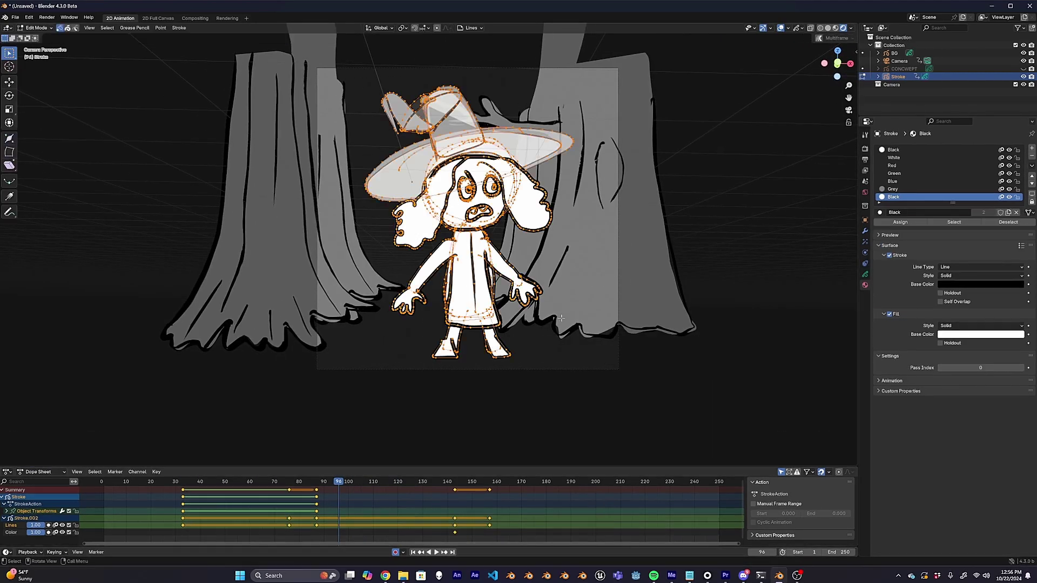
Scale the witch's selected strokes along the Z axis on a neighbouring frame of the 2D animation.
{"action": "key", "text": "Right"}
{"action": "key", "text": "Right"}
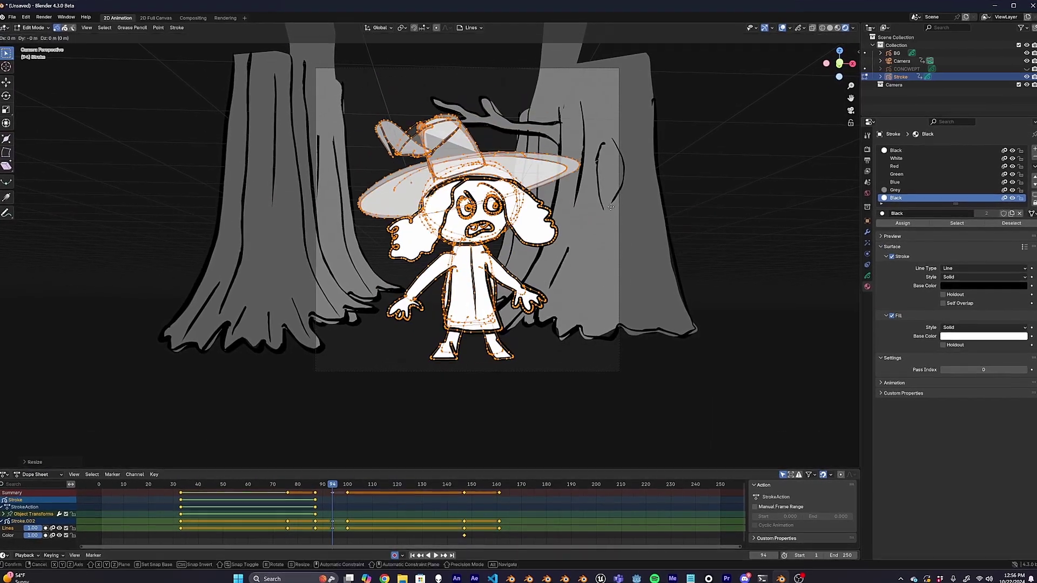
{"action": "key", "text": "s"}
{"action": "key", "text": "z"}
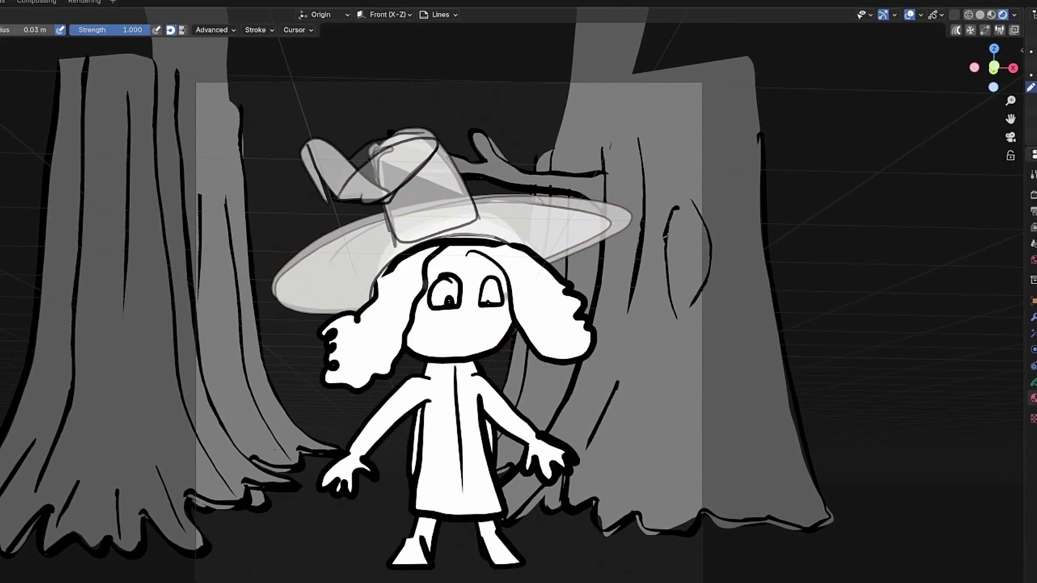
Switch the witch's Grease Pencil drawing to Sculpt Mode and back to Draw Mode.
{"action": "key", "text": "ctrl+Tab"}
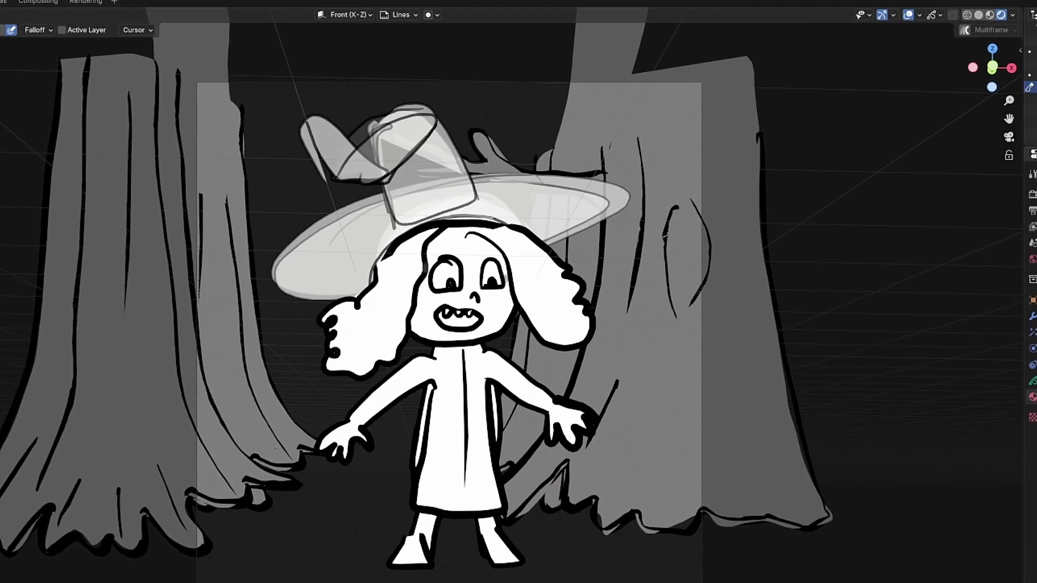
{"action": "key", "text": "ctrl+Tab"}
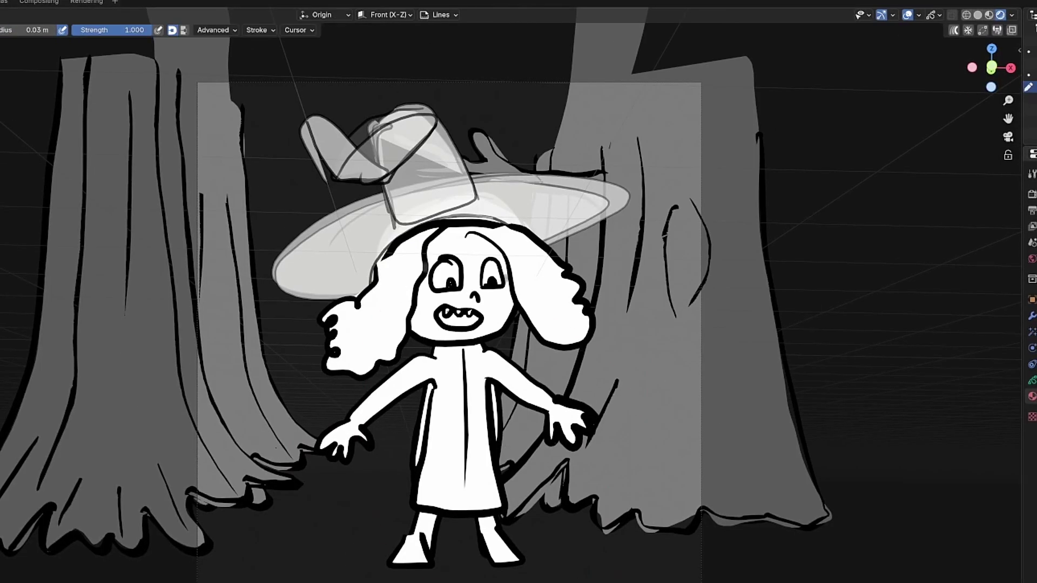
{"action": "middle_click_drag", "start_coordinate": [400, 306], "coordinate": [257, 312], "text": "shift"}
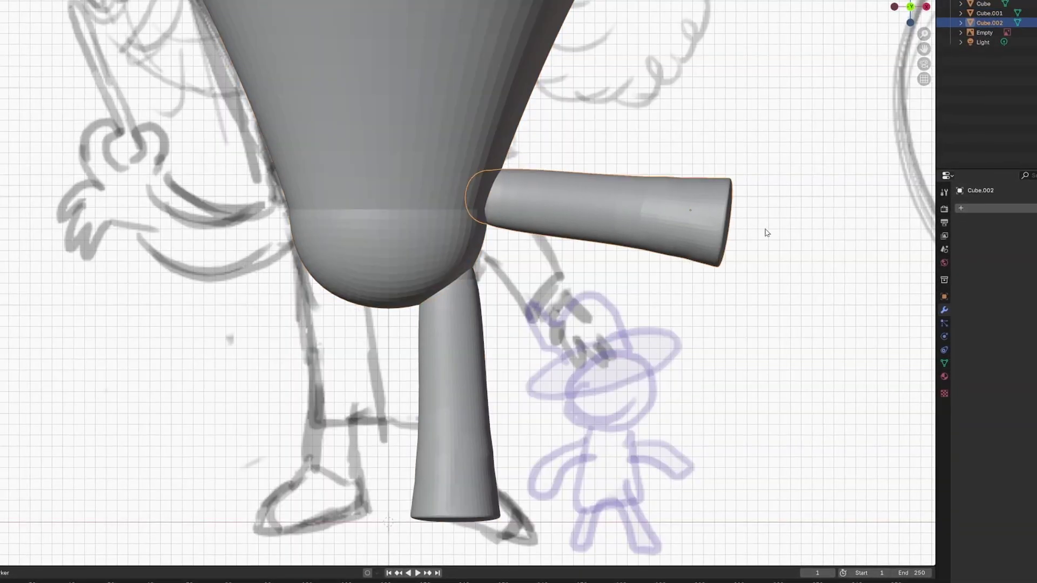
Examine the 3D character's limbs, carved eye sockets, nose and eyelids from several angles and distances.
{"action": "middle_click_drag", "start_coordinate": [587, 337], "coordinate": [530, 400], "text": "shift"}
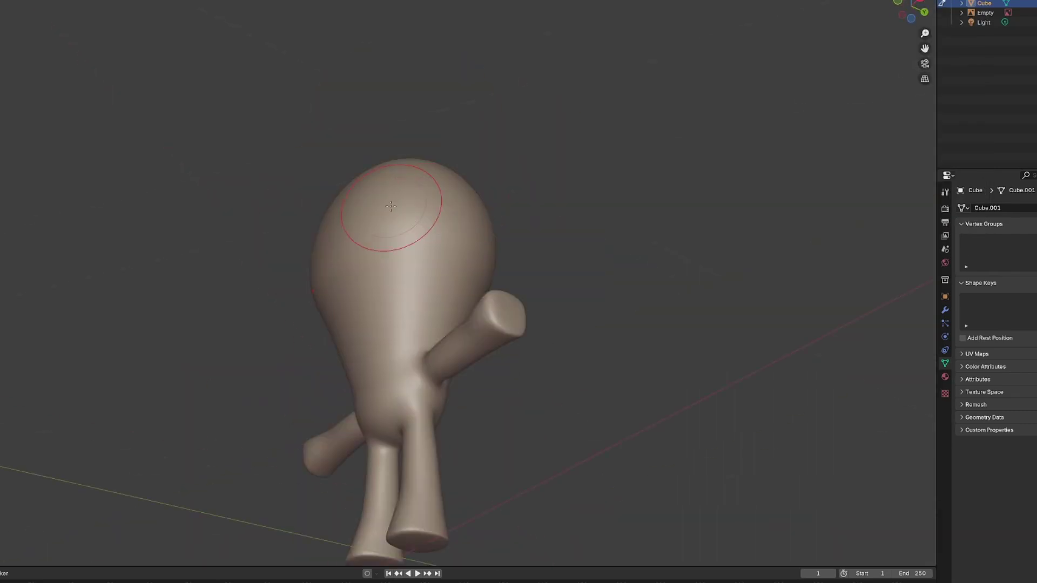
{"action": "mouse_move", "coordinate": [391, 206]}
{"action": "middle_mouse_down"}
{"action": "mouse_move", "coordinate": [487, 312]}
{"action": "mouse_move", "coordinate": [397, 311]}
{"action": "mouse_move", "coordinate": [411, 324]}
{"action": "middle_mouse_up"}
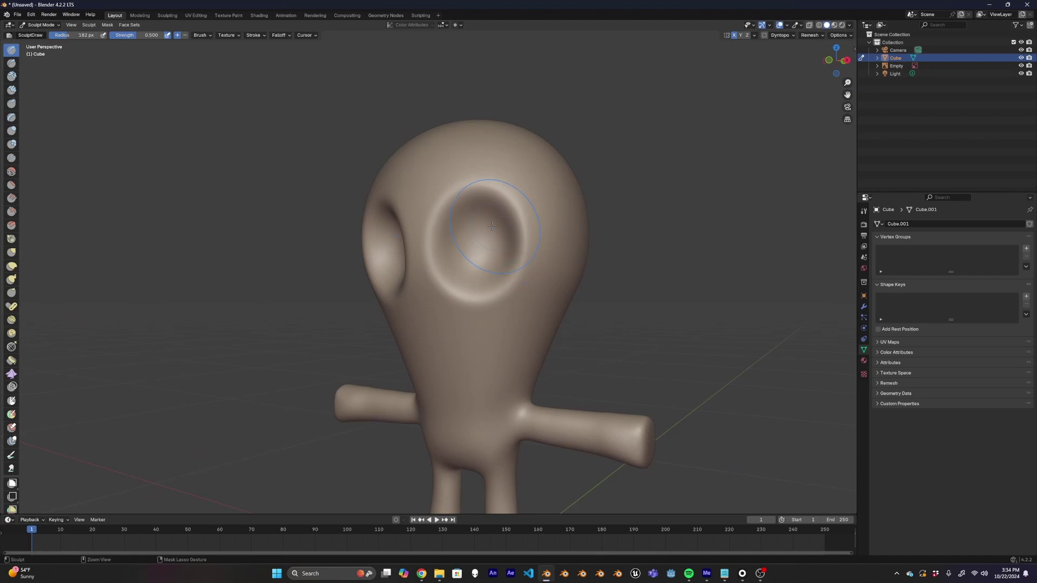
{"action": "mouse_move", "coordinate": [458, 286]}
{"action": "middle_mouse_down"}
{"action": "mouse_move", "coordinate": [455, 204]}
{"action": "mouse_move", "coordinate": [440, 204]}
{"action": "mouse_move", "coordinate": [459, 270]}
{"action": "middle_mouse_up"}
{"action": "scroll", "coordinate": [459, 270], "scroll_direction": "down", "scroll_amount": 5}
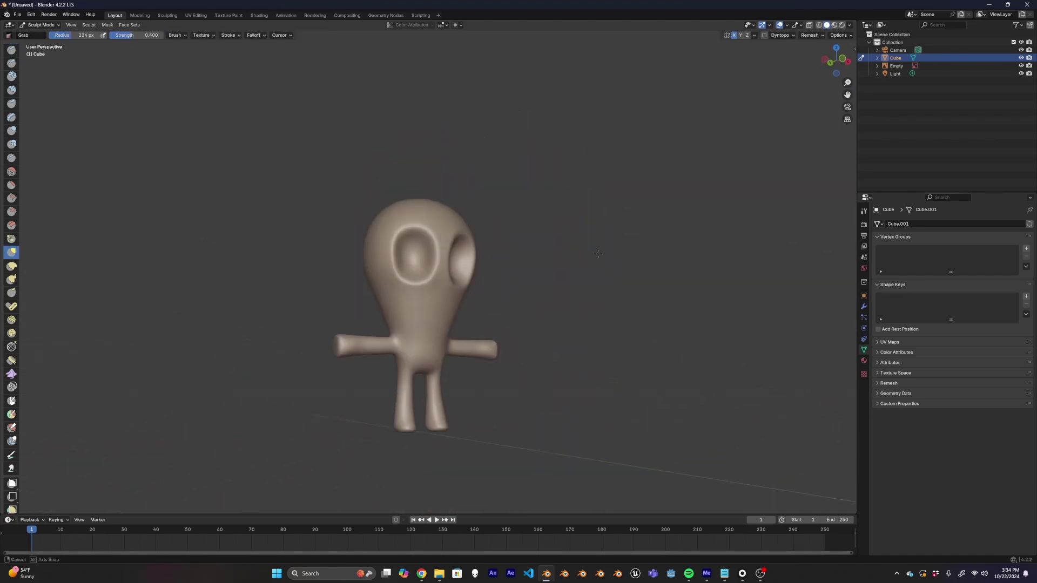
{"action": "scroll", "coordinate": [472, 291], "scroll_direction": "up", "scroll_amount": 8}
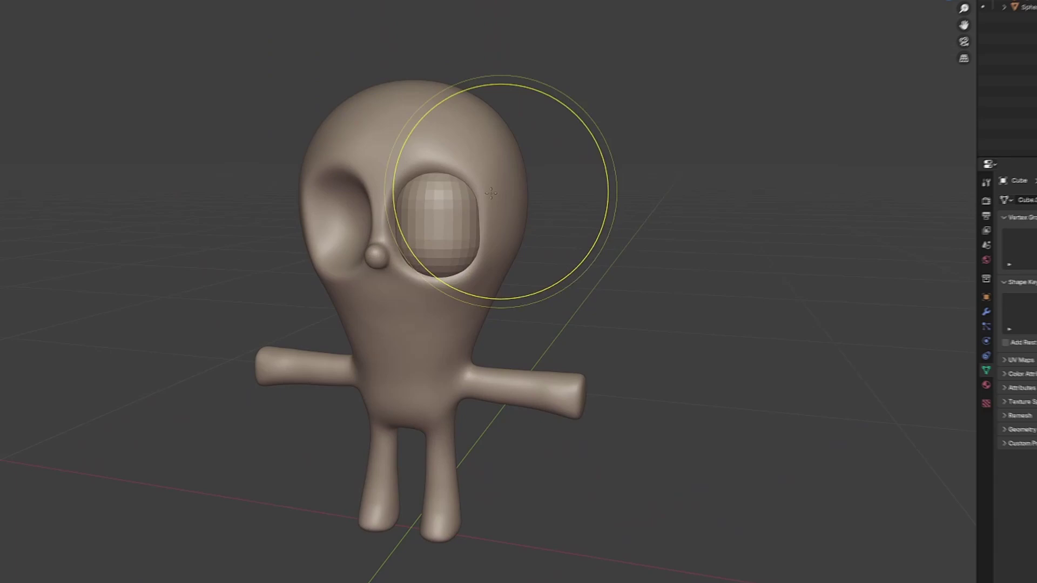
{"action": "middle_click_drag", "start_coordinate": [476, 223], "coordinate": [452, 232]}
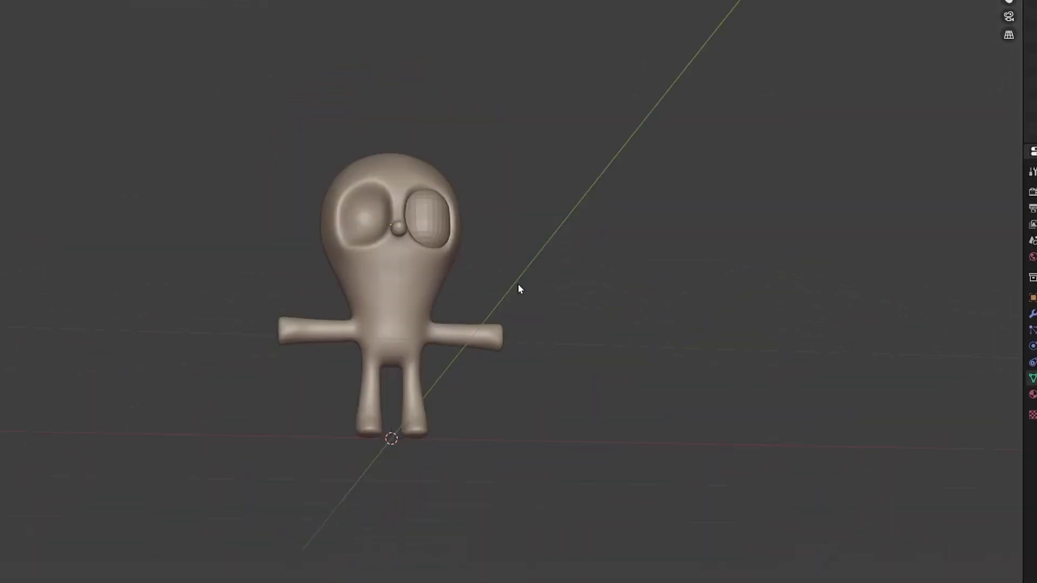
{"action": "scroll", "coordinate": [518, 284], "scroll_direction": "up", "scroll_amount": 8}
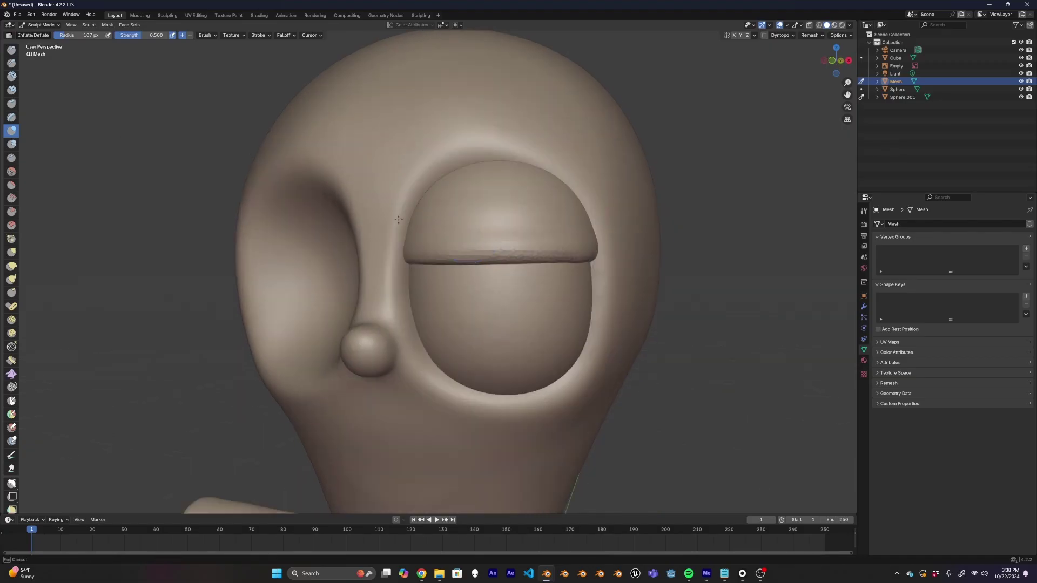
{"action": "middle_click_drag", "start_coordinate": [316, 239], "coordinate": [277, 178]}
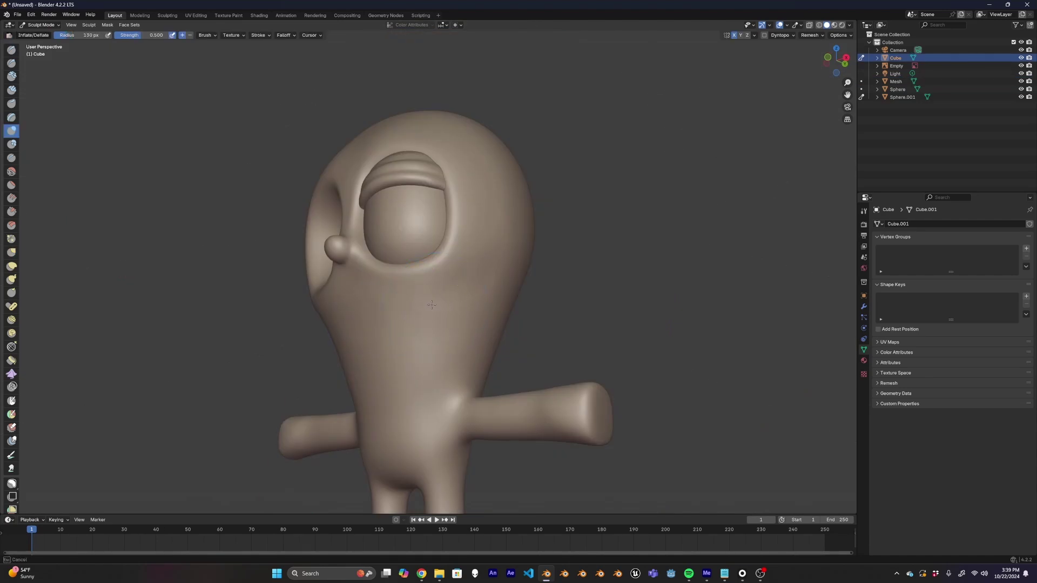
{"action": "middle_click_drag", "start_coordinate": [464, 312], "coordinate": [483, 313]}
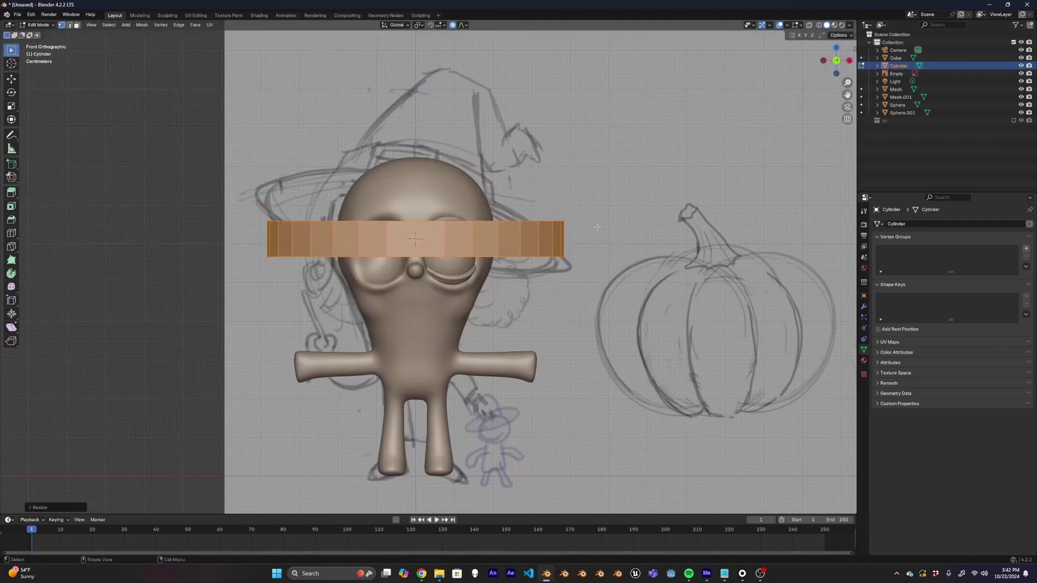
Scale the cylinder for the hat brim along the Z axis in the right side view.
{"action": "key", "text": "KP_3"}
{"action": "key", "text": "s"}
{"action": "key", "text": "z"}
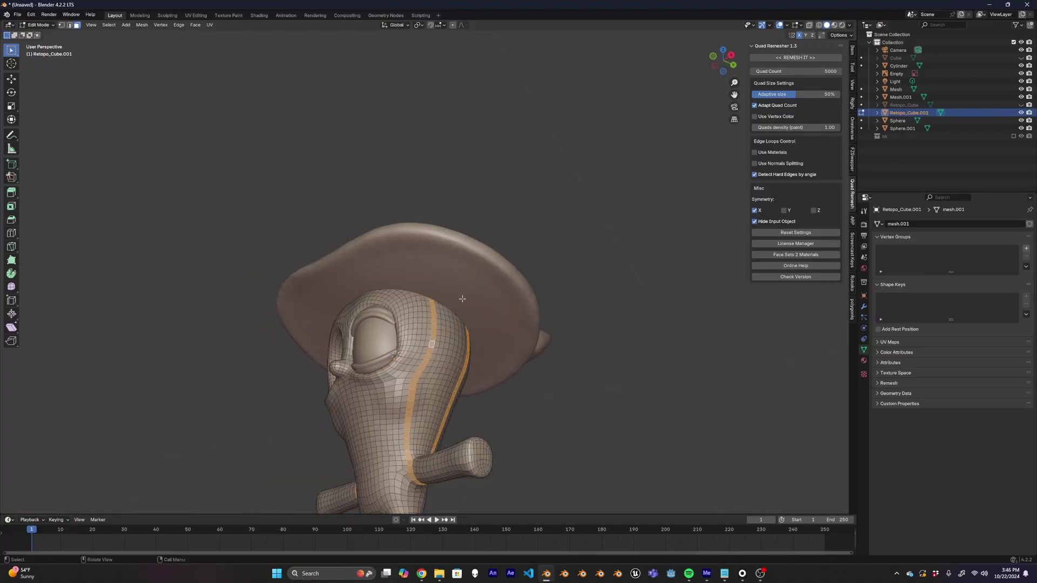
Brush over the loose guide curve behind the head with the curves sculpting brush.
{"action": "middle_click_drag", "start_coordinate": [466, 365], "coordinate": [525, 266]}
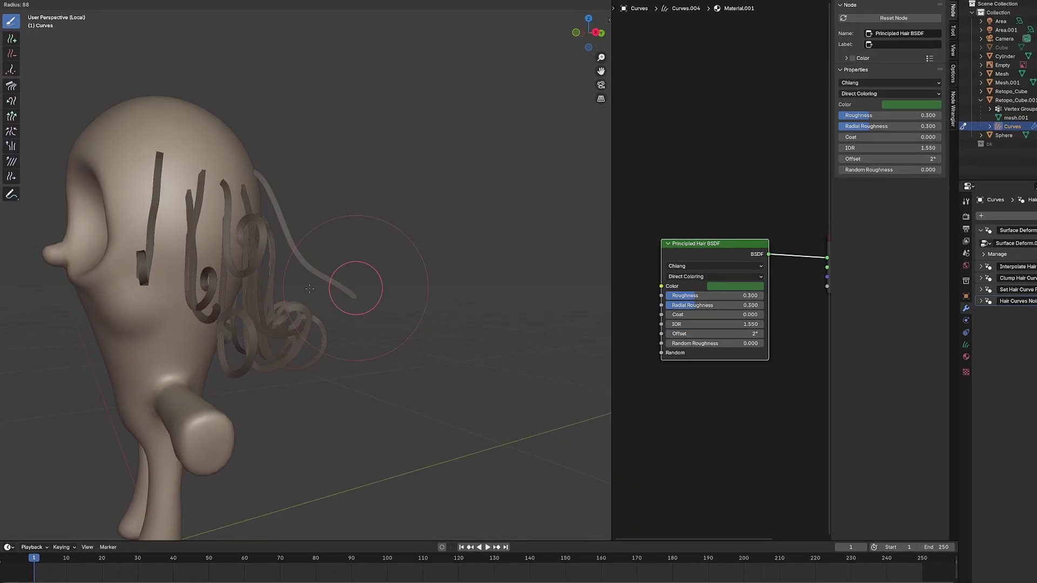
{"action": "mouse_move", "coordinate": [317, 264]}
{"action": "left_mouse_down"}
{"action": "mouse_move", "coordinate": [383, 285]}
{"action": "mouse_move", "coordinate": [337, 229]}
{"action": "mouse_move", "coordinate": [354, 268]}
{"action": "mouse_move", "coordinate": [347, 286]}
{"action": "mouse_move", "coordinate": [322, 297]}
{"action": "left_mouse_up"}
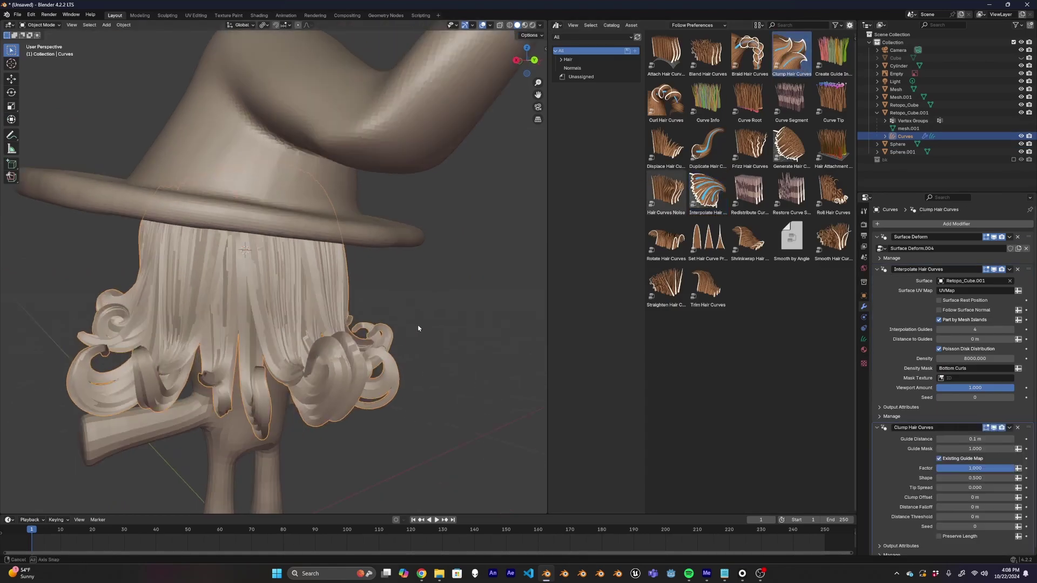
Inspect the clumped hair under the hat and open the modifier settings of the hair curves.
{"action": "middle_click_drag", "start_coordinate": [418, 328], "coordinate": [418, 304]}
{"action": "scroll", "coordinate": [417, 303], "scroll_direction": "down", "scroll_amount": 2}
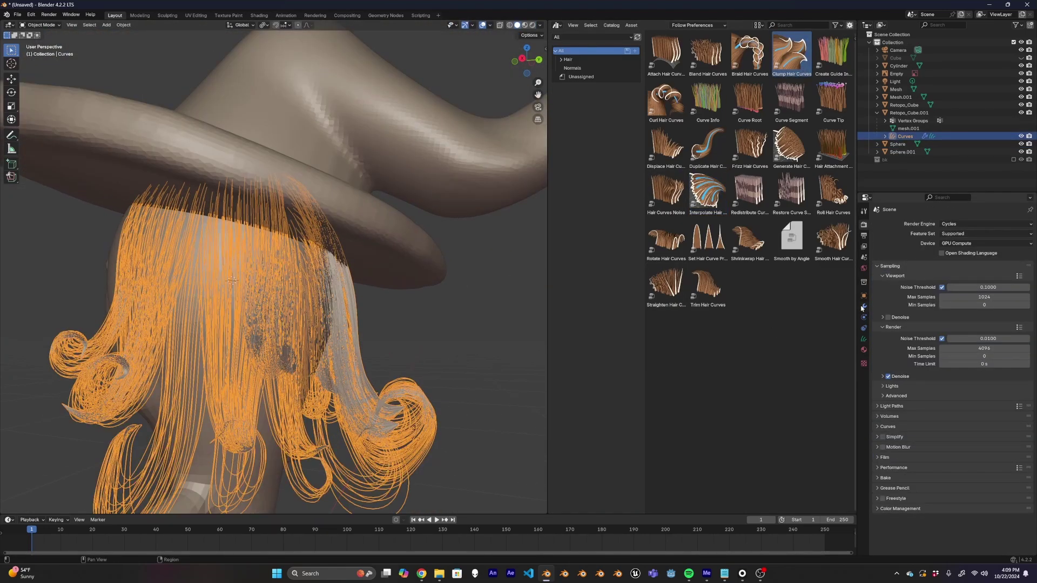
{"action": "left_click", "coordinate": [863, 307]}
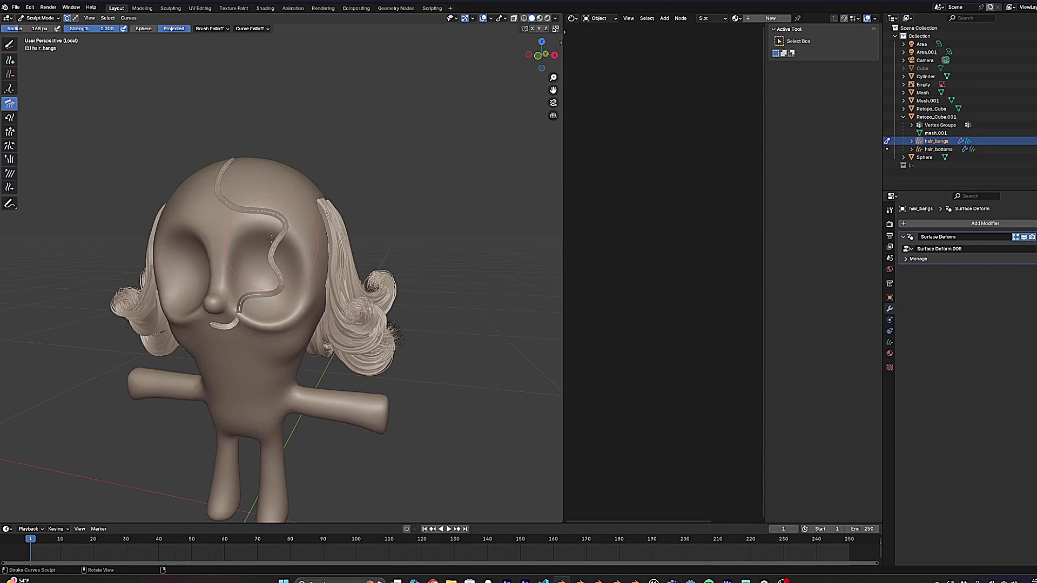
Comb the hair_bangs guide curve down across the eye with the Comb brush and start resizing the brush.
{"action": "mouse_move", "coordinate": [271, 239]}
{"action": "left_mouse_down"}
{"action": "mouse_move", "coordinate": [301, 304]}
{"action": "mouse_move", "coordinate": [306, 331]}
{"action": "left_mouse_up"}
{"action": "middle_click_drag", "start_coordinate": [301, 348], "coordinate": [176, 220]}
{"action": "key", "text": "f"}
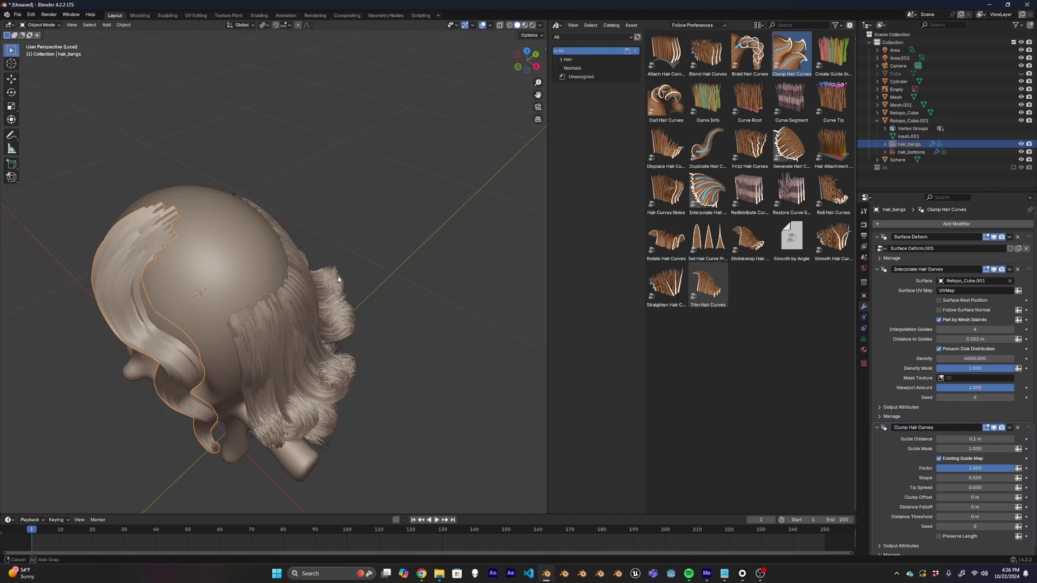
{"action": "middle_click_drag", "start_coordinate": [338, 279], "coordinate": [363, 228]}
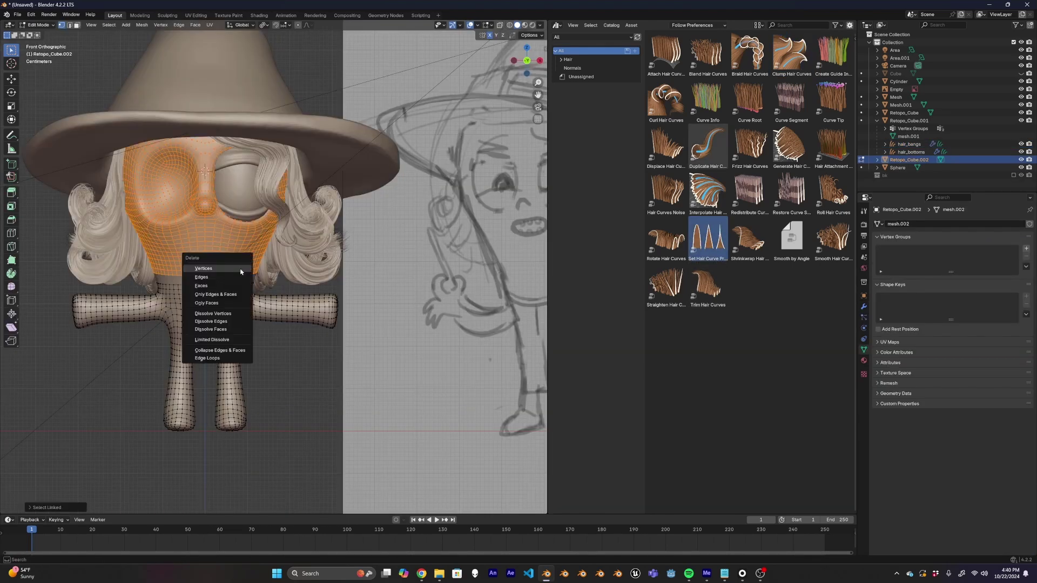
Undo the last edit on the headless copy of the body mesh used for the clothing.
{"action": "scroll", "coordinate": [322, 317], "scroll_direction": "down", "scroll_amount": 1}
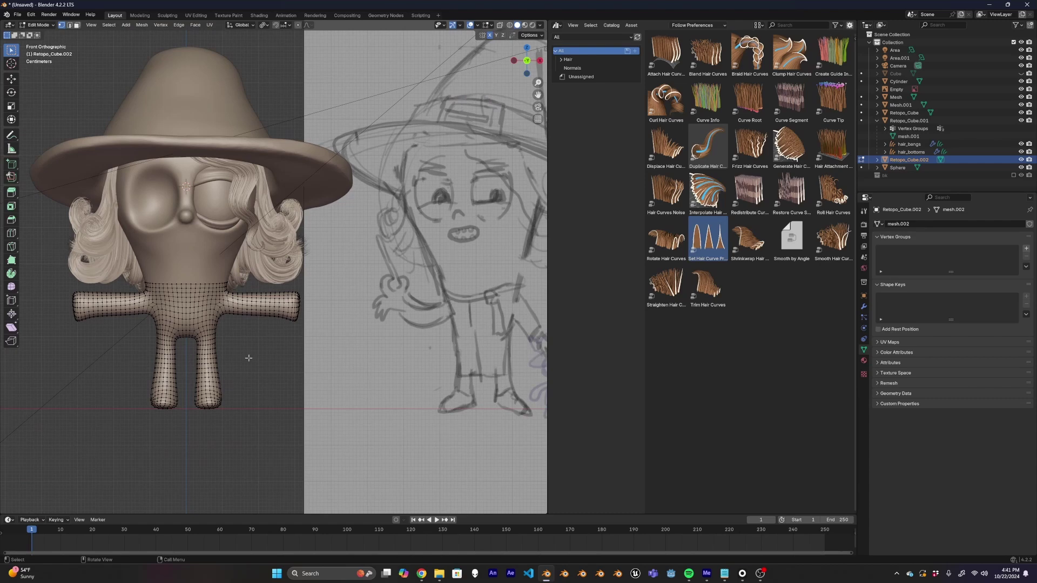
{"action": "middle_click_drag", "start_coordinate": [218, 388], "coordinate": [239, 403]}
{"action": "key", "text": "ctrl+z"}
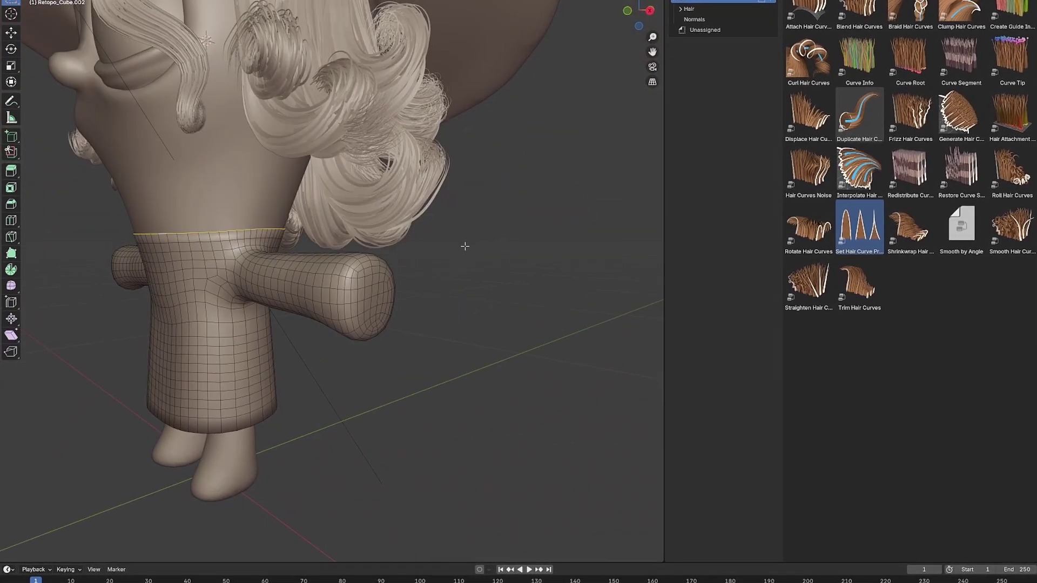
Examine the dress mesh, its collar and its sleeve openings from several angles.
{"action": "middle_click_drag", "start_coordinate": [465, 246], "coordinate": [378, 287]}
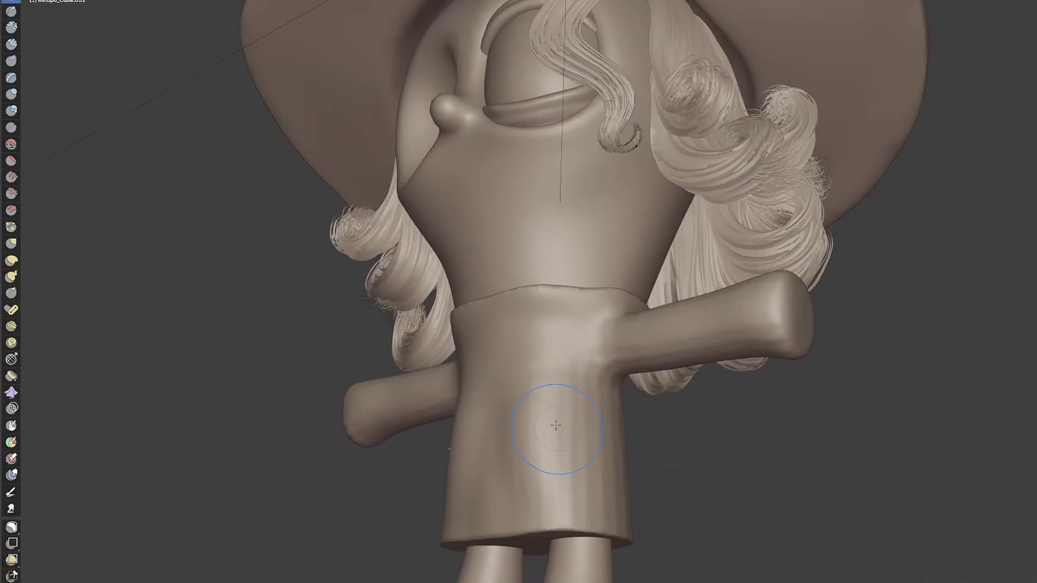
{"action": "scroll", "coordinate": [552, 401], "scroll_direction": "up", "scroll_amount": 2}
{"action": "mouse_move", "coordinate": [552, 401]}
{"action": "middle_mouse_down"}
{"action": "mouse_move", "coordinate": [518, 335]}
{"action": "mouse_move", "coordinate": [485, 405]}
{"action": "middle_mouse_up"}
{"action": "scroll", "coordinate": [484, 406], "scroll_direction": "up", "scroll_amount": 3}
{"action": "scroll", "coordinate": [485, 405], "scroll_direction": "down", "scroll_amount": 3}
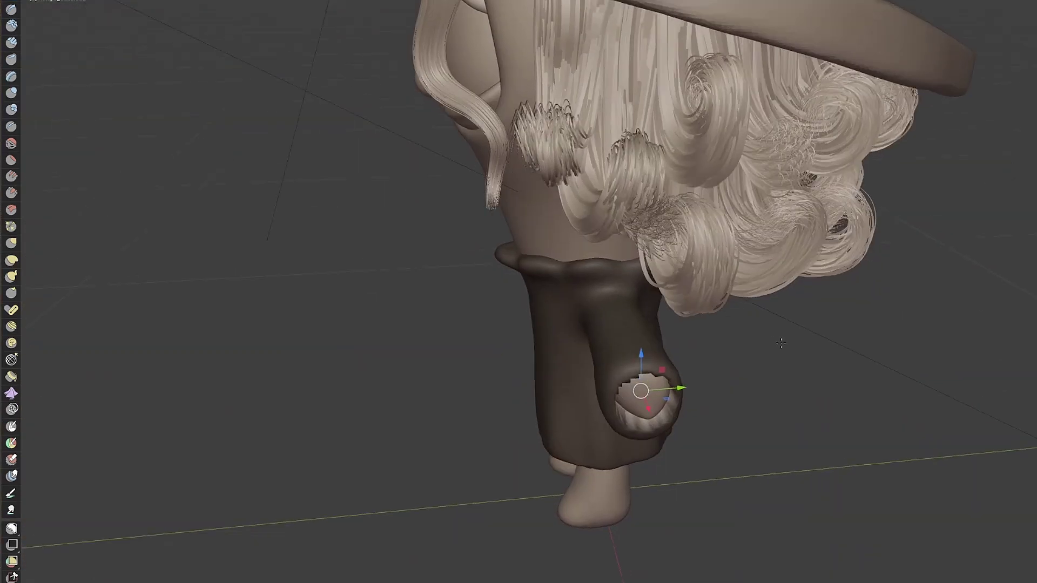
{"action": "middle_click_drag", "start_coordinate": [697, 379], "coordinate": [735, 341]}
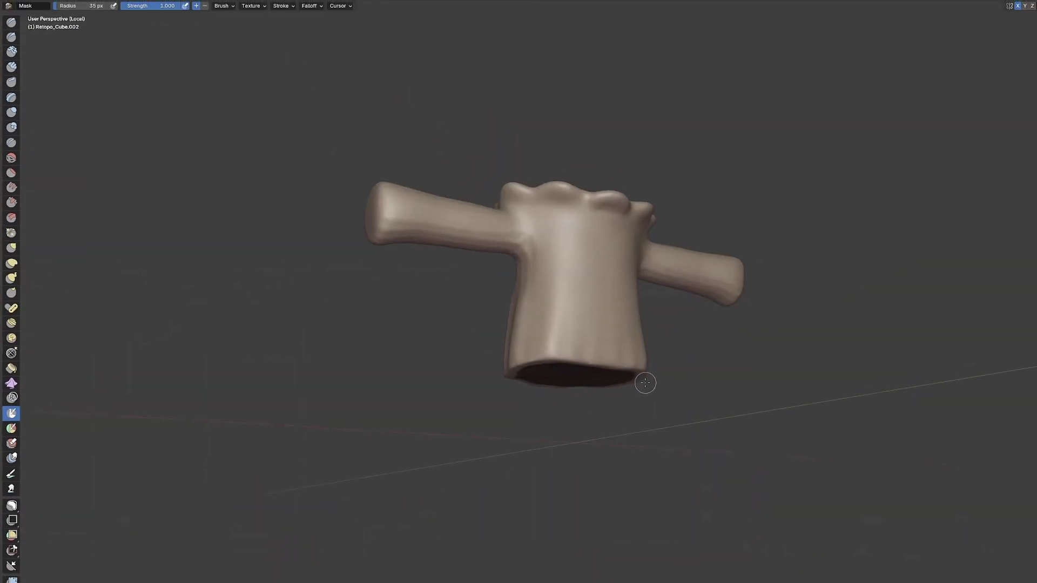
Choose the Move tool for the unmasked underside of the dress and adjust that area inside the hem.
{"action": "key", "text": "shift+space"}
{"action": "left_click", "coordinate": [598, 352]}
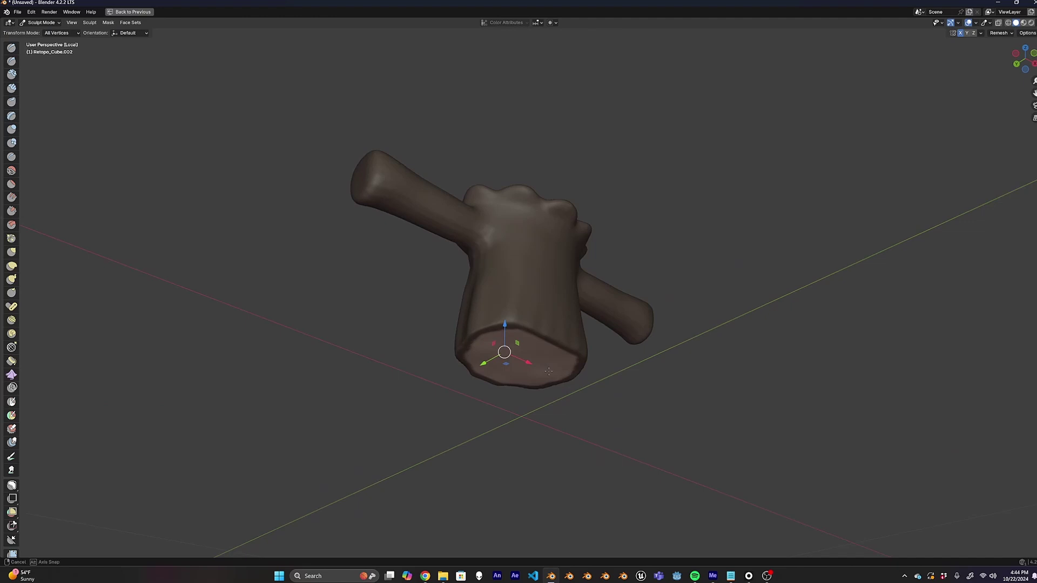
{"action": "middle_click_drag", "start_coordinate": [548, 372], "coordinate": [501, 307]}
{"action": "left_click_drag", "start_coordinate": [548, 372], "coordinate": [512, 286]}
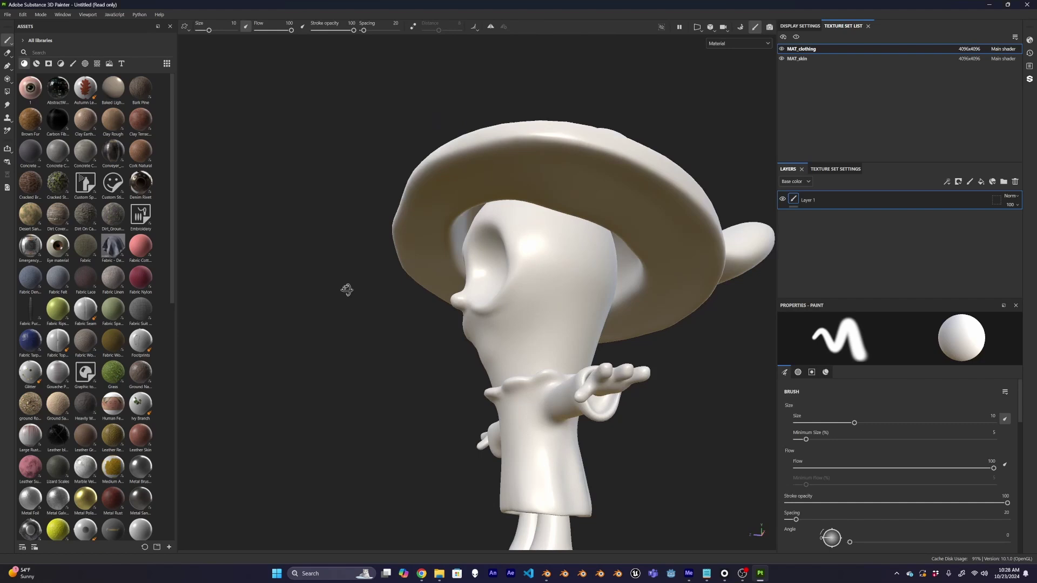
In Adobe Substance 3D Painter, search the assets for "clay" and apply the clay-vessels smart material to the character's skin.
{"action": "left_click", "coordinate": [64, 50]}
{"action": "type", "text": "da"}
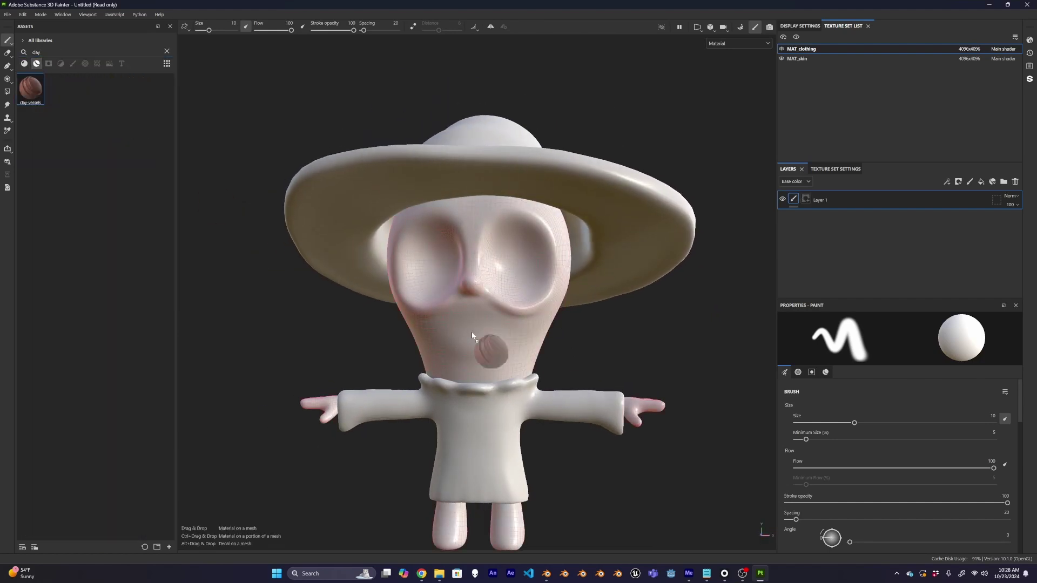
{"action": "left_click_drag", "start_coordinate": [472, 335], "coordinate": [424, 308]}
{"action": "scroll", "coordinate": [528, 341], "scroll_direction": "up", "scroll_amount": 5}
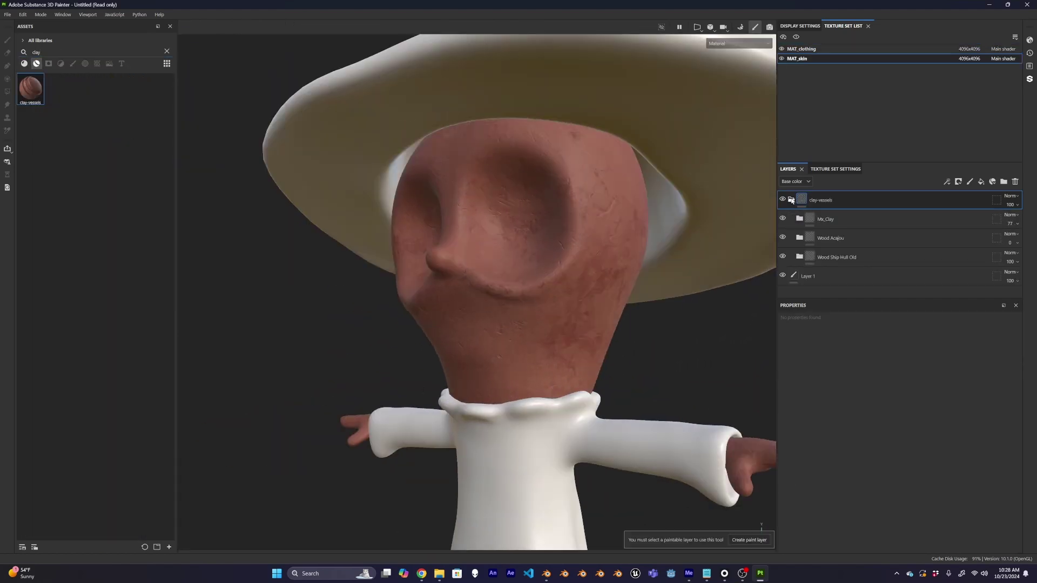
Add a fill layer inside the clay-vessels group with a pale cream base color and set its blending mode to Color.
{"action": "left_click", "coordinate": [981, 181]}
{"action": "left_click", "coordinate": [850, 539]}
{"action": "left_click", "coordinate": [933, 444]}
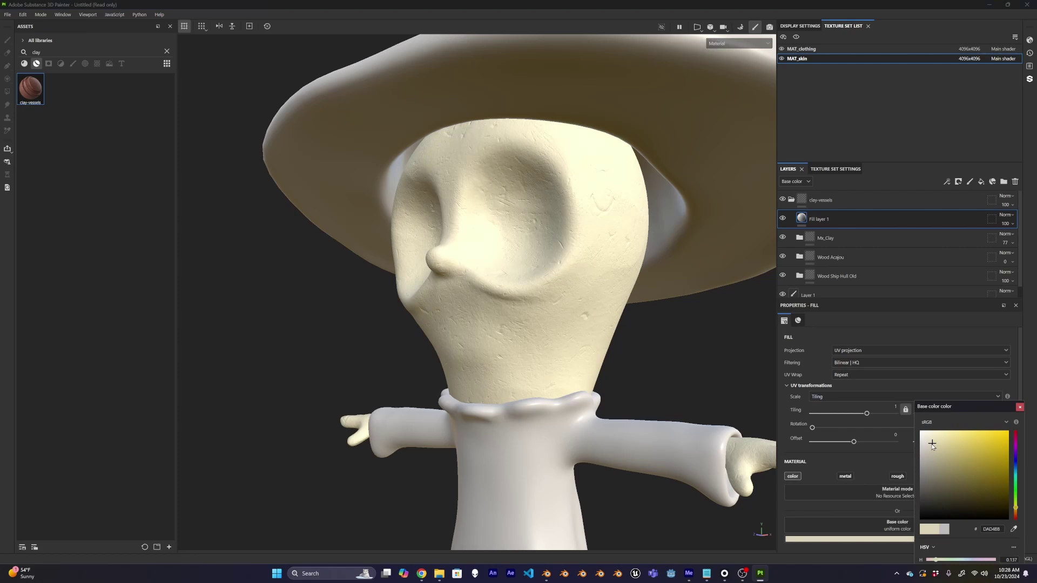
{"action": "left_click", "coordinate": [928, 443]}
{"action": "scroll", "coordinate": [713, 354], "scroll_direction": "down", "scroll_amount": 5}
{"action": "left_click", "coordinate": [1005, 215]}
{"action": "left_click", "coordinate": [1000, 449]}
Examine the clay skin, the shading around the eyes and mouth, and the leather material on the body.
{"action": "left_click_drag", "start_coordinate": [649, 351], "coordinate": [491, 359], "text": "alt"}
{"action": "scroll", "coordinate": [567, 352], "scroll_direction": "up", "scroll_amount": 5}
{"action": "scroll", "coordinate": [567, 352], "scroll_direction": "down", "scroll_amount": 5}
{"action": "scroll", "coordinate": [567, 352], "scroll_direction": "up", "scroll_amount": 5}
{"action": "scroll", "coordinate": [491, 359], "scroll_direction": "up", "scroll_amount": 5}
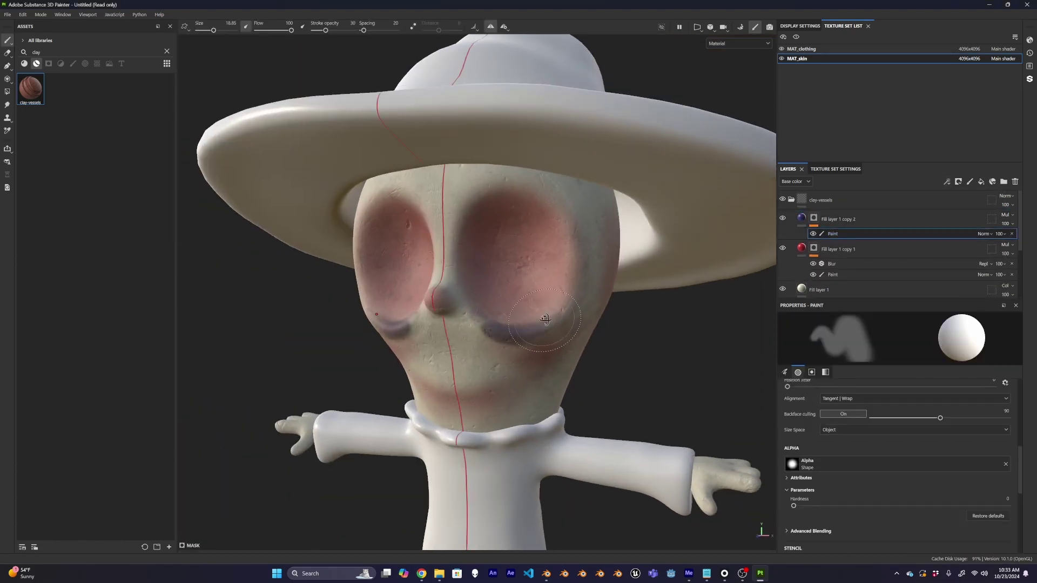
{"action": "mouse_move", "coordinate": [545, 320]}
{"action": "left_mouse_down", "text": "alt"}
{"action": "mouse_move", "coordinate": [619, 343]}
{"action": "mouse_move", "coordinate": [486, 185]}
{"action": "left_mouse_up", "text": "alt"}
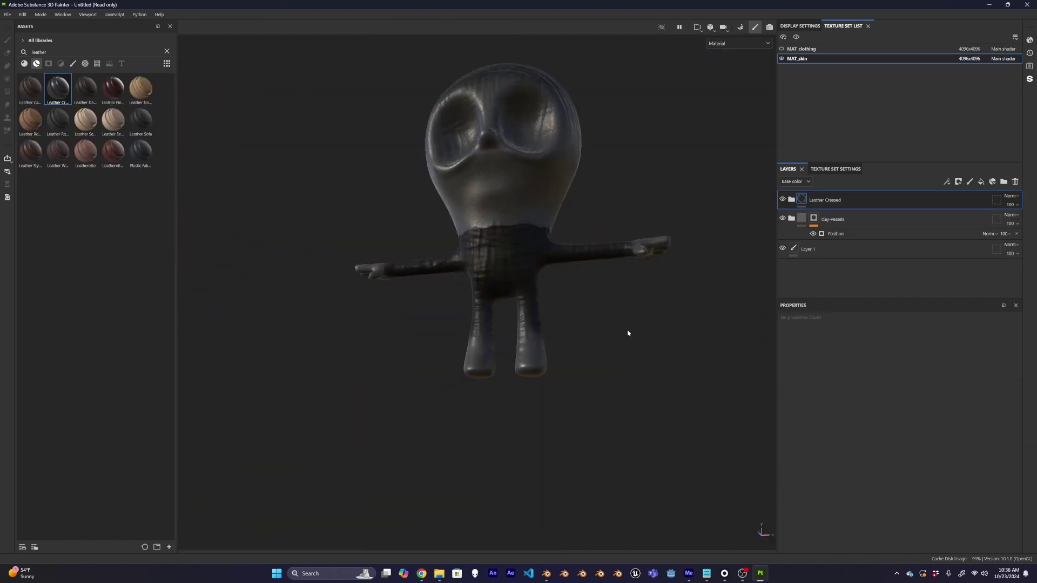
{"action": "scroll", "coordinate": [627, 331], "scroll_direction": "up", "scroll_amount": 6}
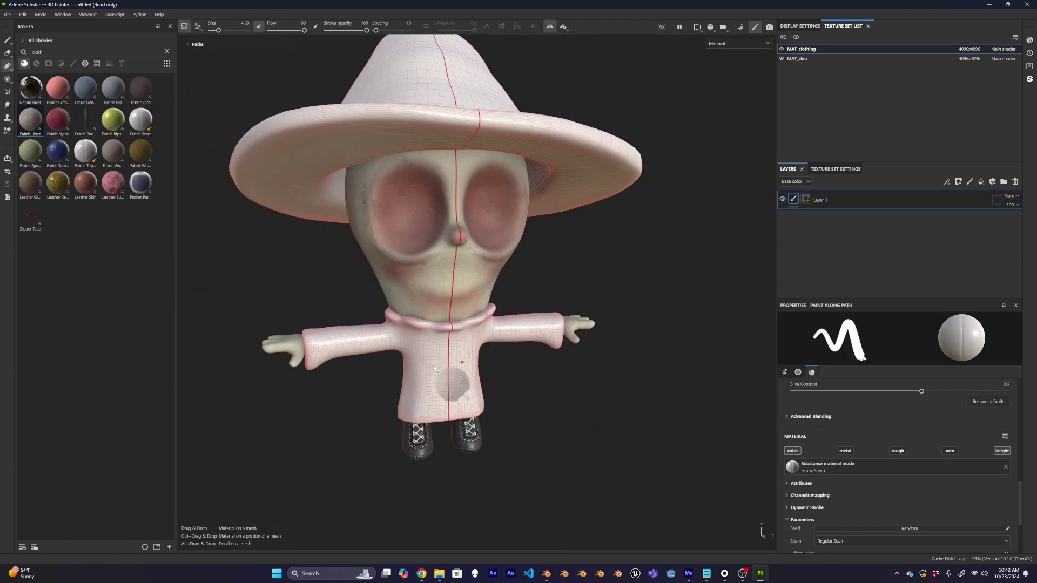
Apply the Fabric Linen material to the clothing and add topstitching along the collar using the Decorative category's Double Overlock Stitch.
{"action": "left_click_drag", "start_coordinate": [30, 119], "coordinate": [703, 448]}
{"action": "scroll", "coordinate": [892, 460], "scroll_direction": "down", "scroll_amount": 5}
{"action": "left_click", "coordinate": [864, 462]}
{"action": "left_click", "coordinate": [929, 504]}
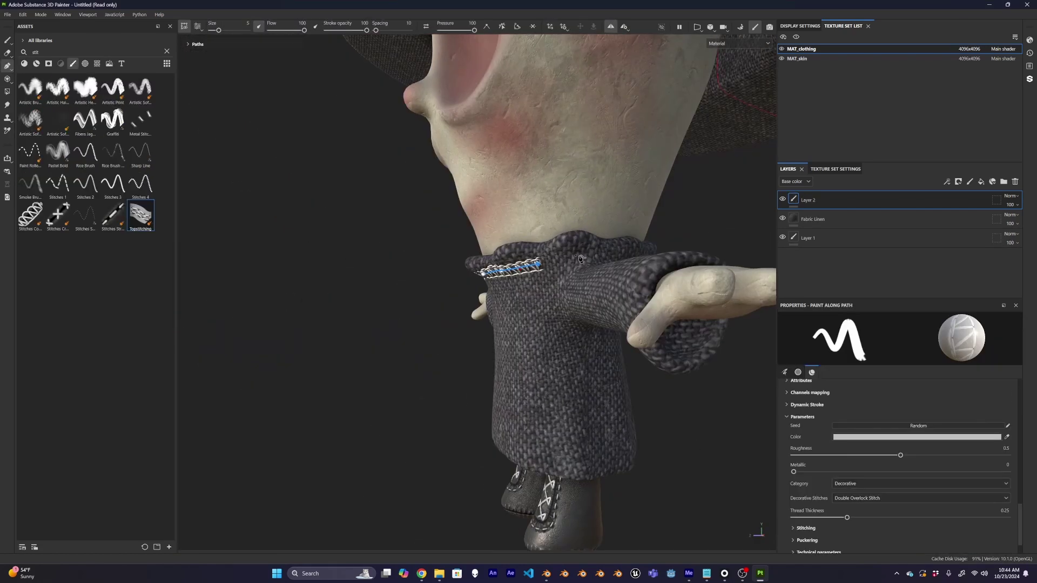
{"action": "scroll", "coordinate": [529, 357], "scroll_direction": "down", "scroll_amount": 3}
{"action": "mouse_move", "coordinate": [529, 357]}
{"action": "left_mouse_down", "text": "alt"}
{"action": "mouse_move", "coordinate": [540, 432]}
{"action": "mouse_move", "coordinate": [658, 344]}
{"action": "mouse_move", "coordinate": [529, 351]}
{"action": "left_mouse_up", "text": "alt"}
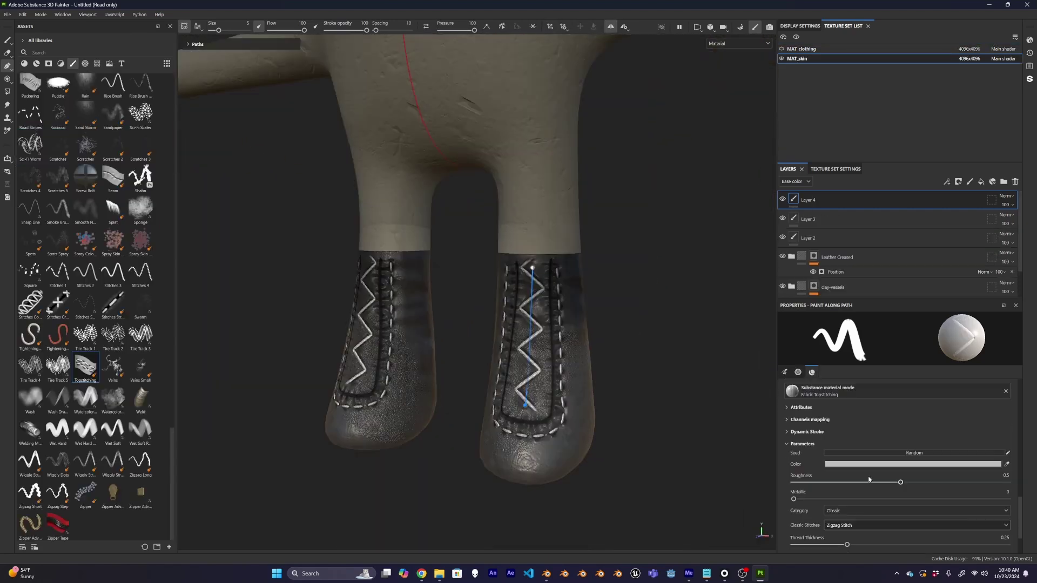
Review the Classic stitch types for the boot lacing, and examine the stitching path around the hat's crown from other sides.
{"action": "left_click", "coordinate": [863, 525]}
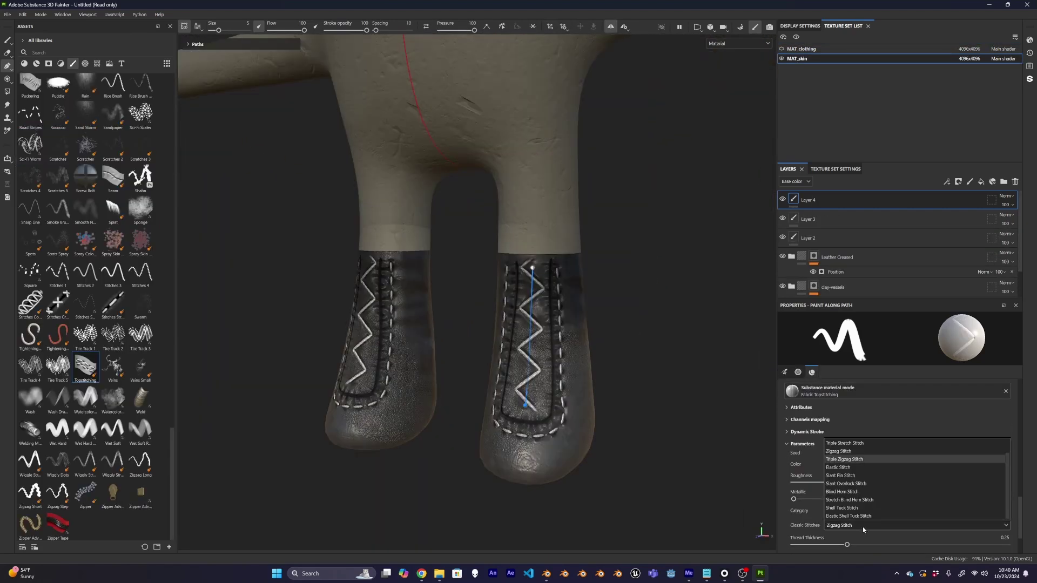
{"action": "left_click", "coordinate": [864, 525]}
{"action": "scroll", "coordinate": [863, 526], "scroll_direction": "down", "scroll_amount": 2}
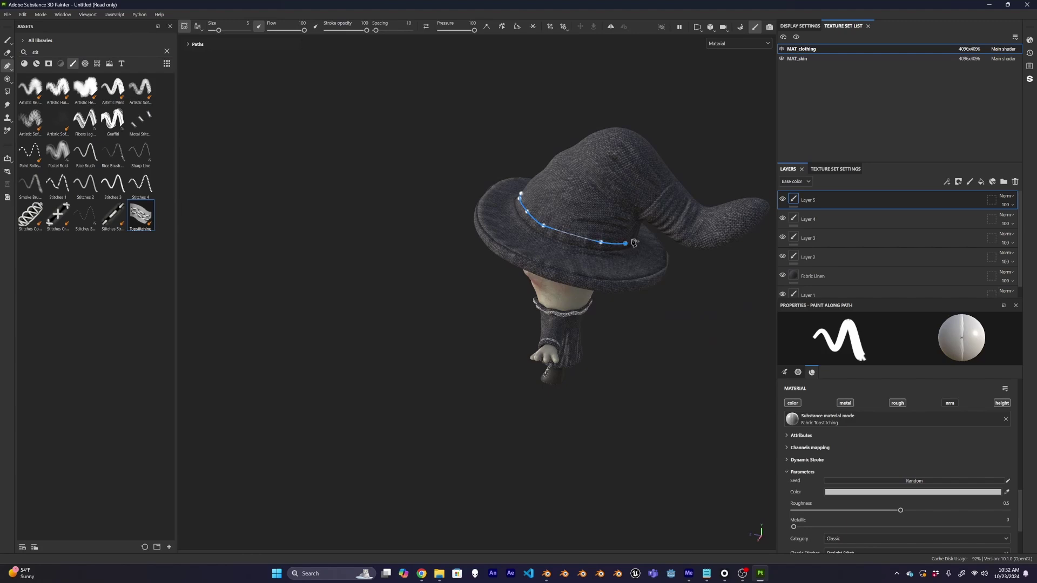
{"action": "left_click_drag", "start_coordinate": [486, 146], "coordinate": [767, 150], "text": "alt"}
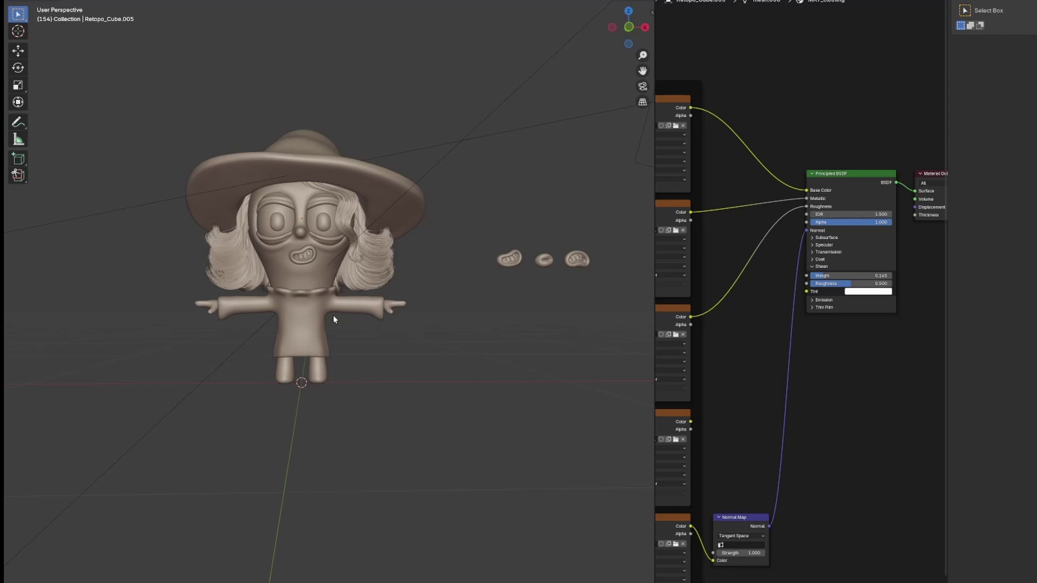
In Blender, add a Human (Meta-Rig) armature at the character's feet, scale it up and show the scene in wireframe.
{"action": "scroll", "coordinate": [334, 320], "scroll_direction": "up", "scroll_amount": 2}
{"action": "key", "text": "shift+a"}
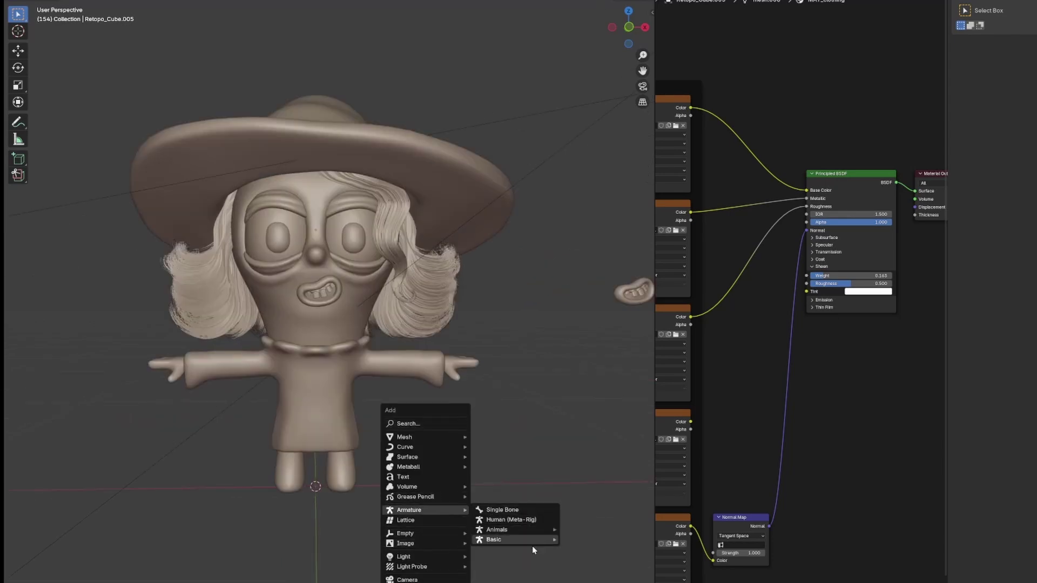
{"action": "mouse_move", "coordinate": [518, 539]}
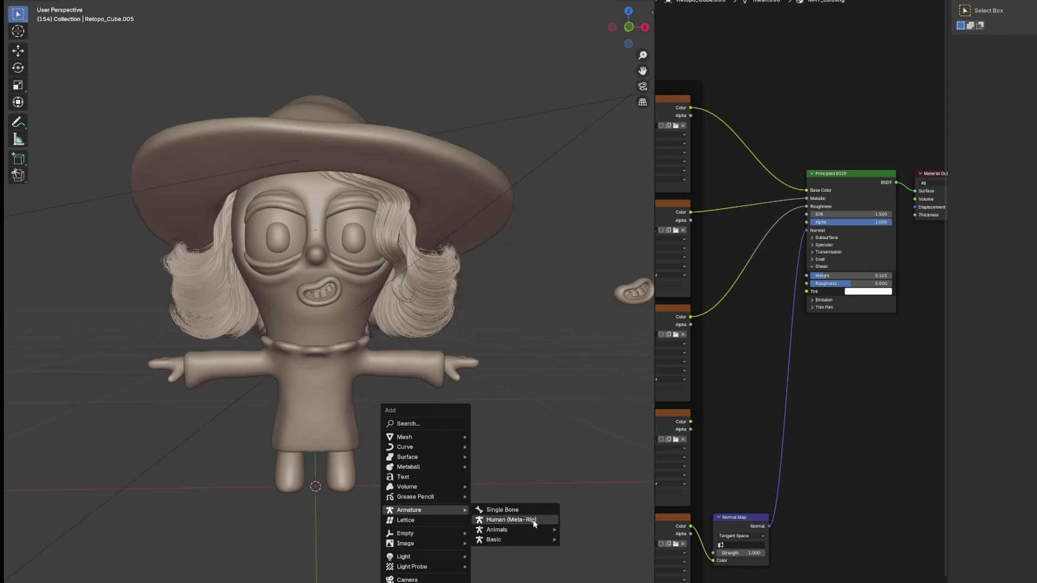
{"action": "left_click", "coordinate": [512, 520]}
{"action": "key", "text": "s"}
{"action": "left_click", "coordinate": [454, 454]}
{"action": "key", "text": "shift+z"}
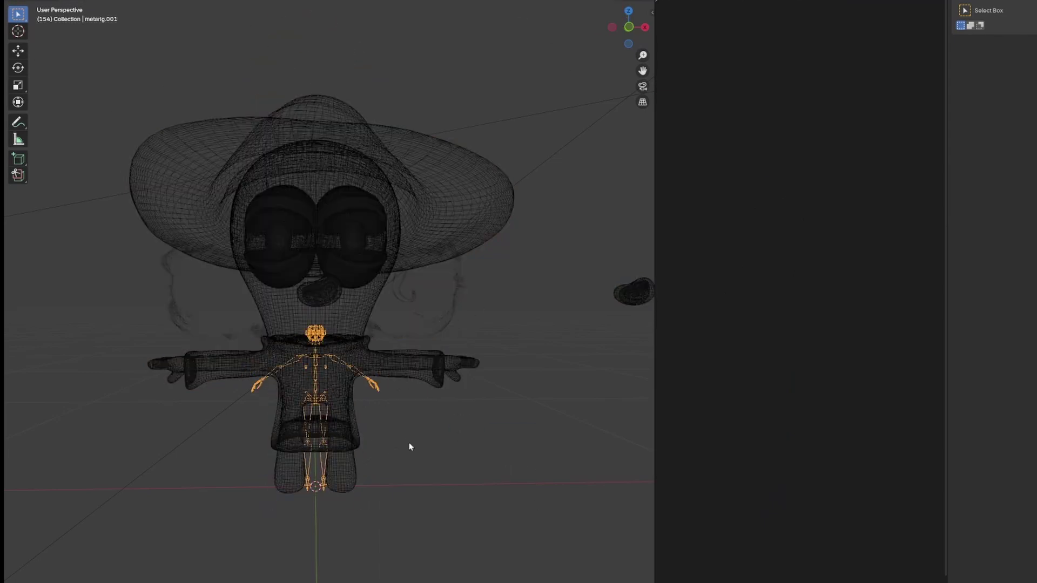
Edit the meta-rig in the right side view and move its lower leg joints to fit inside the character's leg.
{"action": "key", "text": "KP_3"}
{"action": "scroll", "coordinate": [535, 382], "scroll_direction": "up", "scroll_amount": 4}
{"action": "key", "text": "Tab"}
{"action": "left_click_drag", "start_coordinate": [328, 479], "coordinate": [374, 565]}
{"action": "key", "text": "g"}
{"action": "scroll", "coordinate": [453, 414], "scroll_direction": "up", "scroll_amount": 3, "text": "shift"}
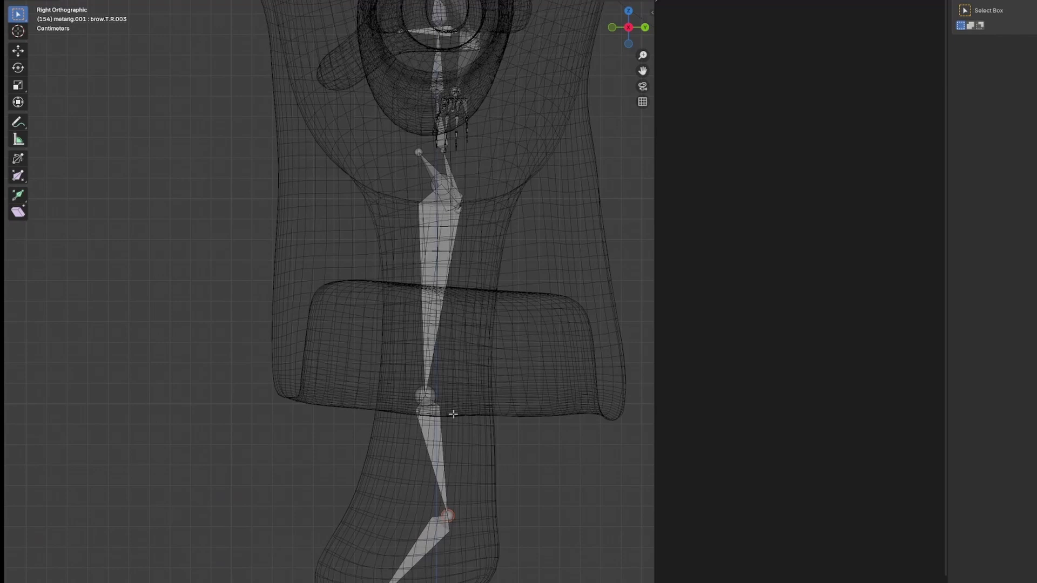
Select the meta-rig's left leg chain from the thigh bone down to the foot.
{"action": "scroll", "coordinate": [449, 359], "scroll_direction": "down", "scroll_amount": 3}
{"action": "scroll", "coordinate": [324, 254], "scroll_direction": "up", "scroll_amount": 3}
{"action": "middle_click_drag", "start_coordinate": [405, 176], "coordinate": [372, 174]}
{"action": "scroll", "coordinate": [498, 250], "scroll_direction": "up", "scroll_amount": 3}
{"action": "left_click", "coordinate": [257, 309]}
{"action": "scroll", "coordinate": [257, 309], "scroll_direction": "down", "scroll_amount": 3}
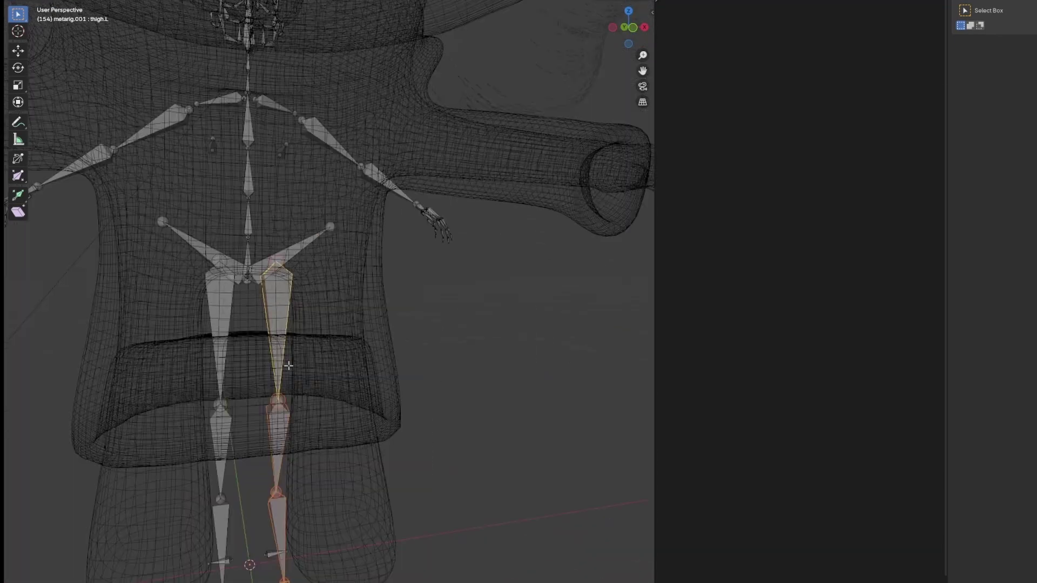
Select the meta-rig's face bone together with all its child bones and delete them.
{"action": "scroll", "coordinate": [324, 533], "scroll_direction": "up", "scroll_amount": 5}
{"action": "key", "text": "shift+g"}
{"action": "left_click", "coordinate": [302, 277]}
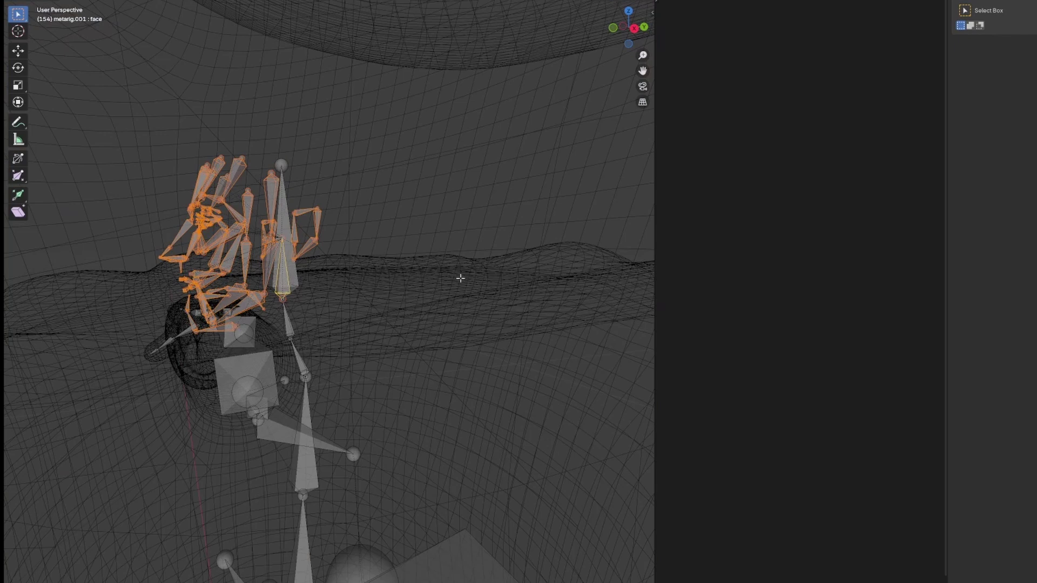
Extend the head bone's tip to the top of the character's skull and line up the neck joints in the right side view.
{"action": "key", "text": "alt+a"}
{"action": "left_click", "coordinate": [281, 164]}
{"action": "key", "text": "KP_3"}
{"action": "scroll", "coordinate": [377, 312], "scroll_direction": "down", "scroll_amount": 3}
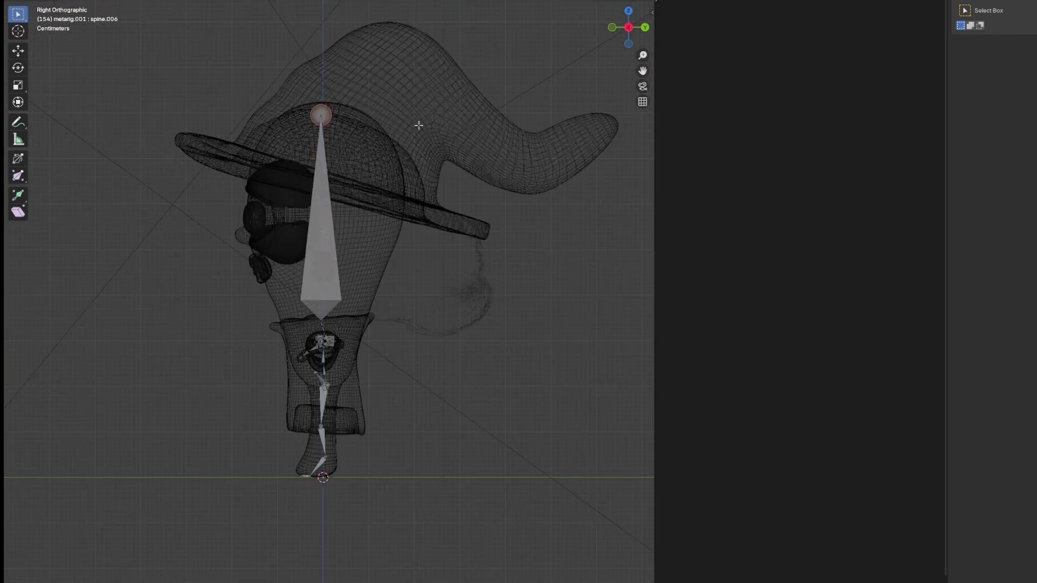
{"action": "scroll", "coordinate": [363, 277], "scroll_direction": "up", "scroll_amount": 5}
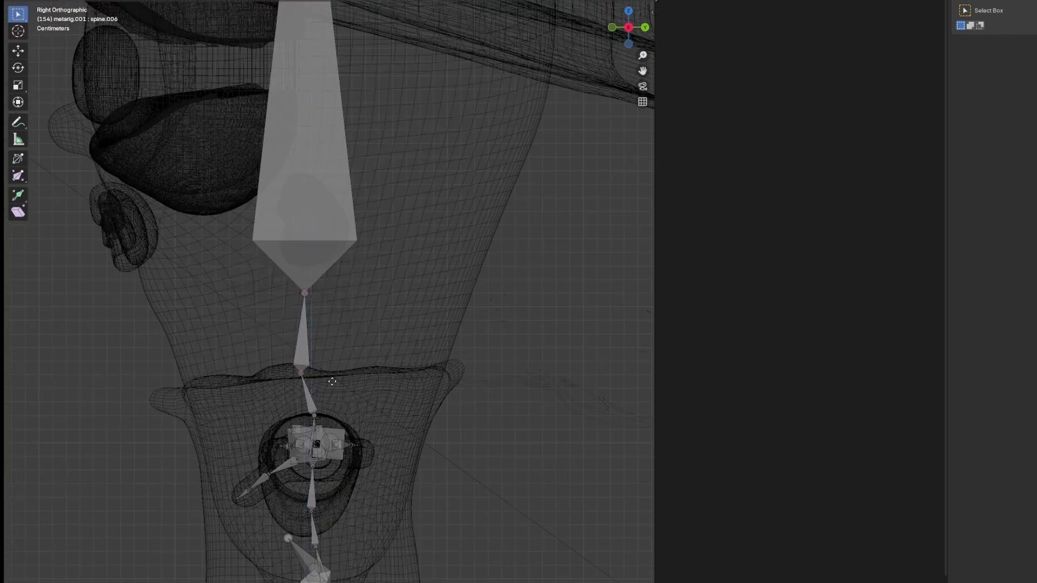
{"action": "scroll", "coordinate": [316, 404], "scroll_direction": "down", "scroll_amount": 3}
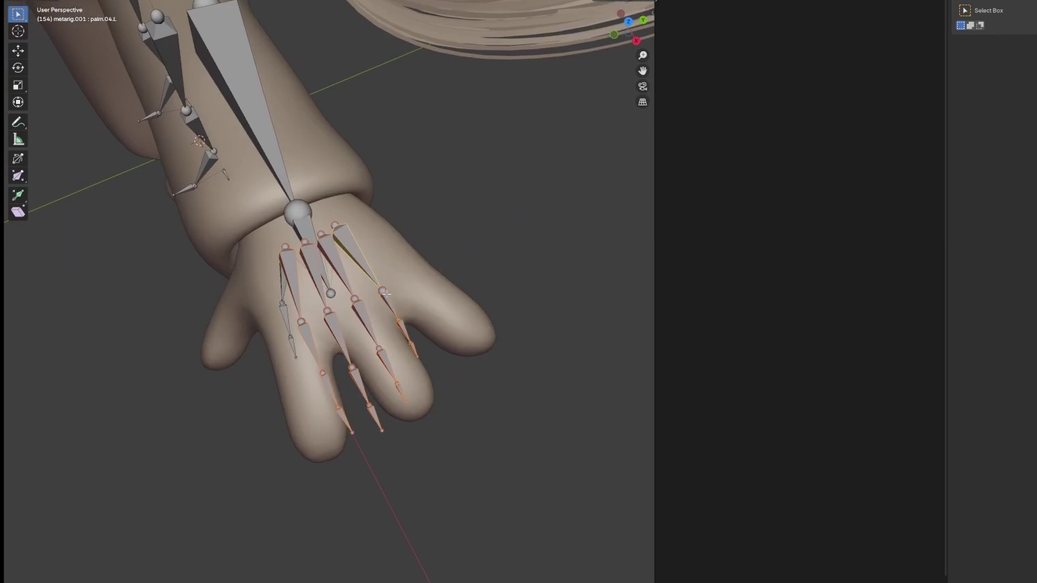
Fit the left hand's palm and finger bones to the modelled fingers, and apply rotation and scale to the meta-rig.
{"action": "middle_click_drag", "start_coordinate": [420, 311], "coordinate": [496, 362]}
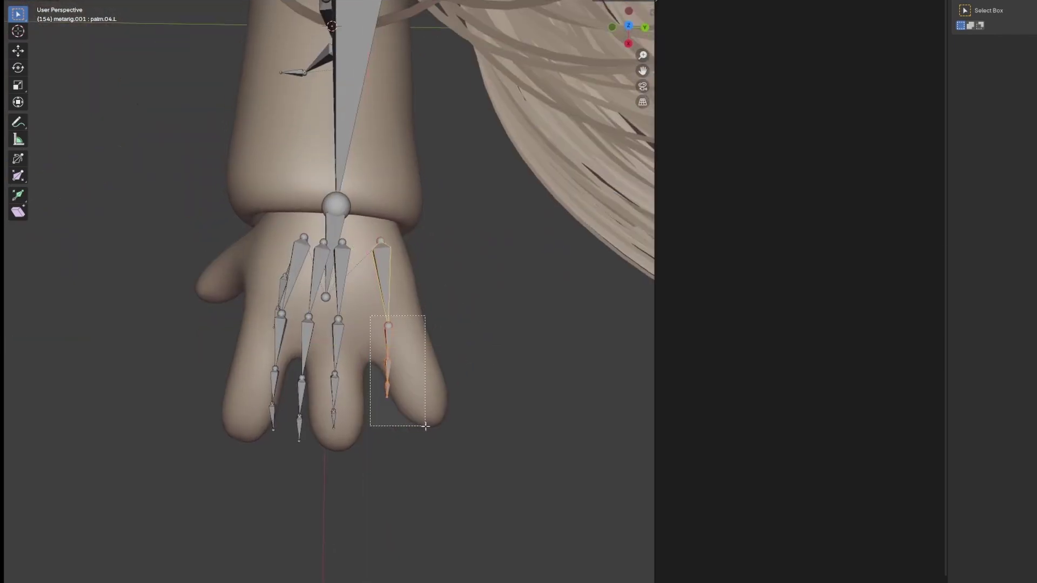
{"action": "middle_click_drag", "start_coordinate": [384, 482], "coordinate": [467, 361]}
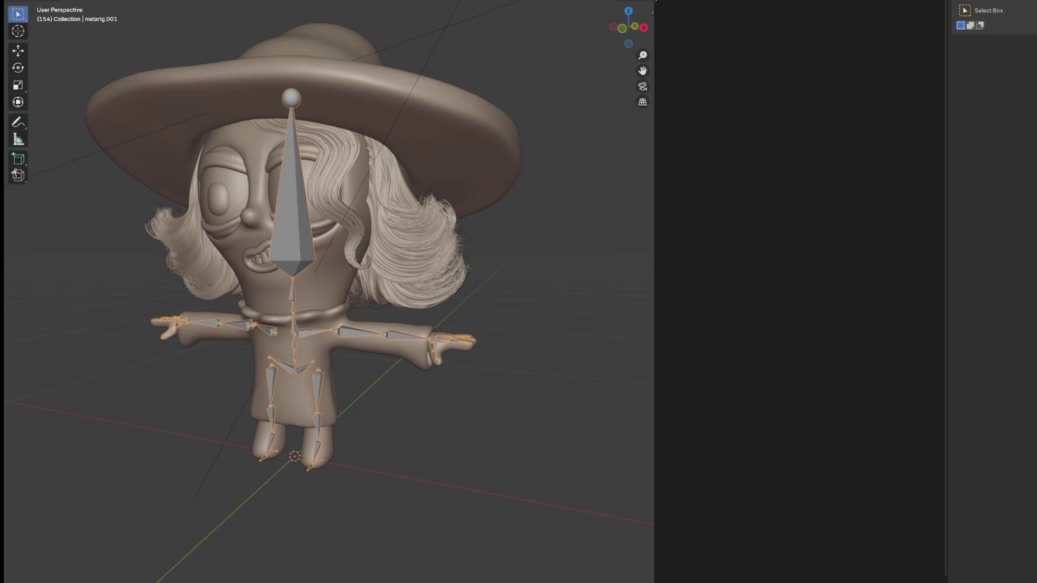
{"action": "key", "text": "ctrl+z"}
{"action": "key", "text": "ctrl+a"}
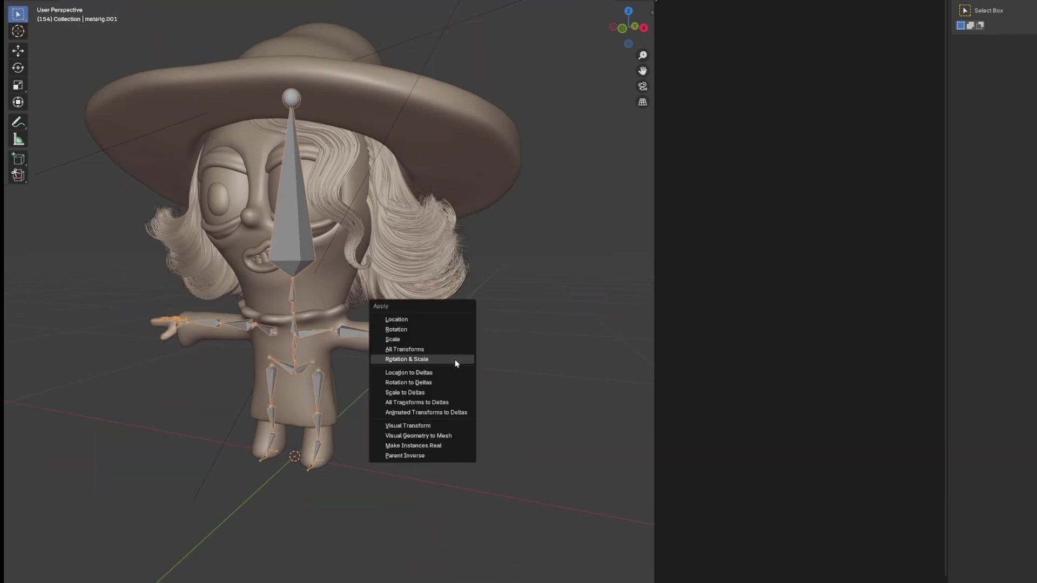
{"action": "left_click", "coordinate": [457, 361]}
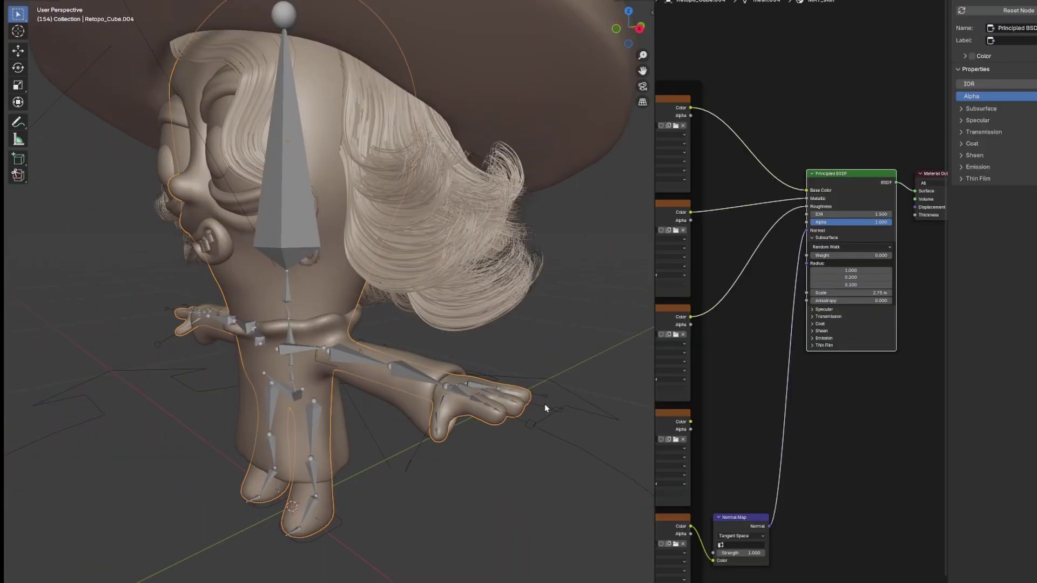
Parent the selected body and clothing meshes to the generated character rig.
{"action": "left_click", "coordinate": [558, 411], "text": "shift"}
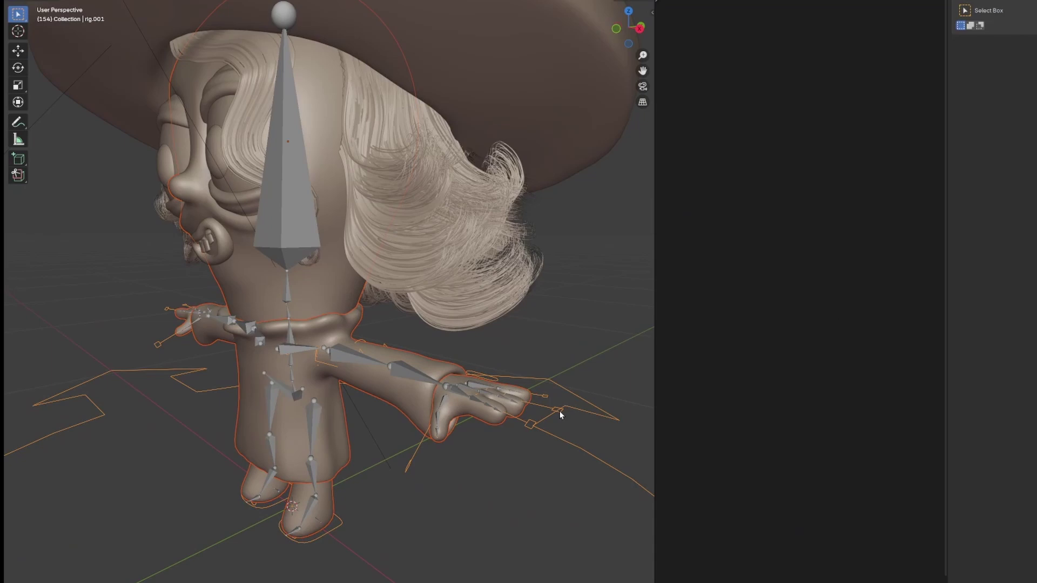
{"action": "key", "text": "ctrl+p"}
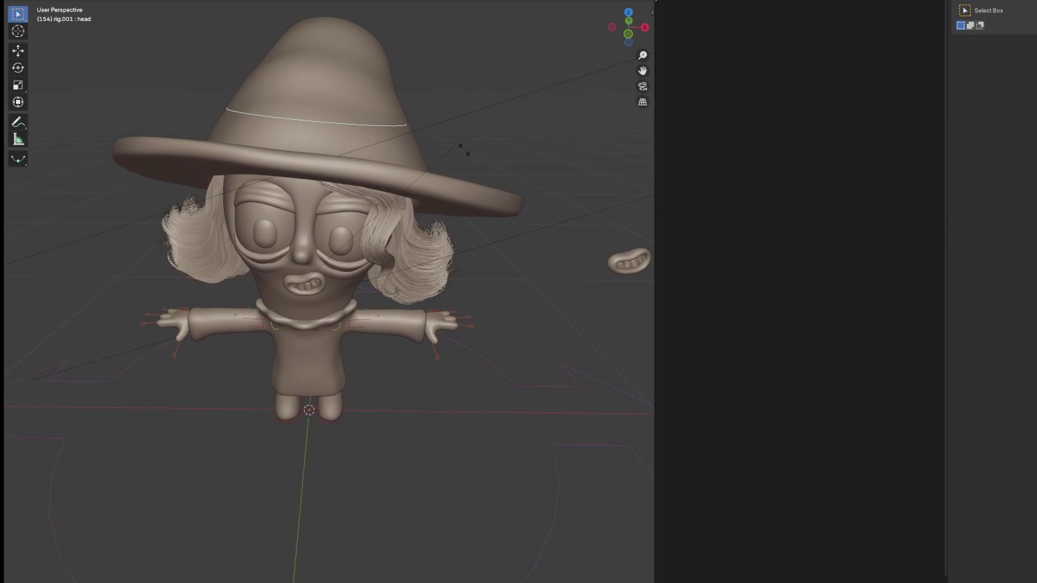
{"action": "scroll", "coordinate": [443, 212], "scroll_direction": "down", "scroll_amount": 4}
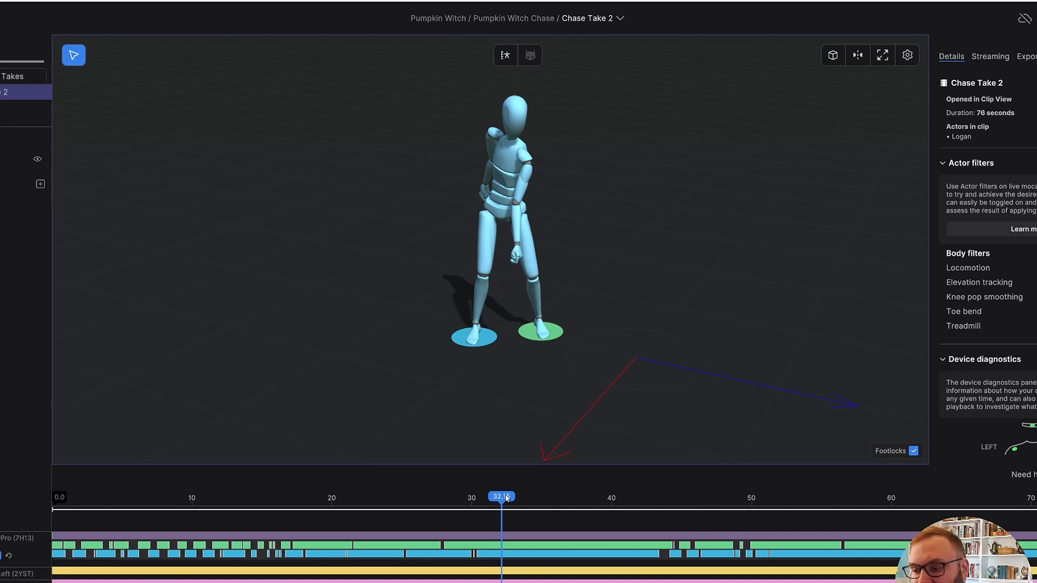
In Rokoko Studio, scrub through the Chase Take 2 motion capture clip to examine the actor's movement.
{"action": "left_click_drag", "start_coordinate": [502, 475], "coordinate": [473, 515]}
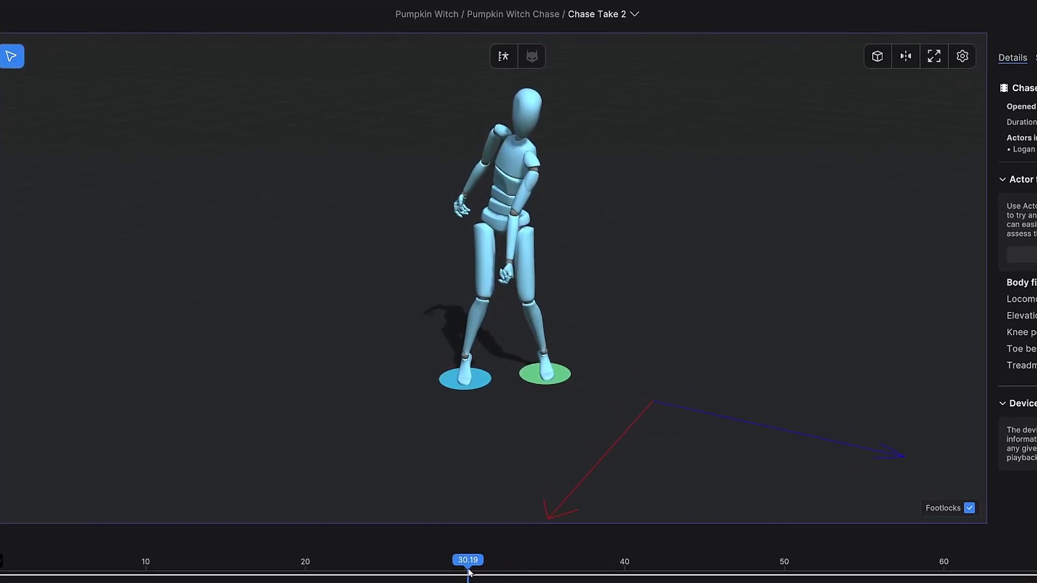
{"action": "left_click_drag", "start_coordinate": [468, 579], "coordinate": [669, 573]}
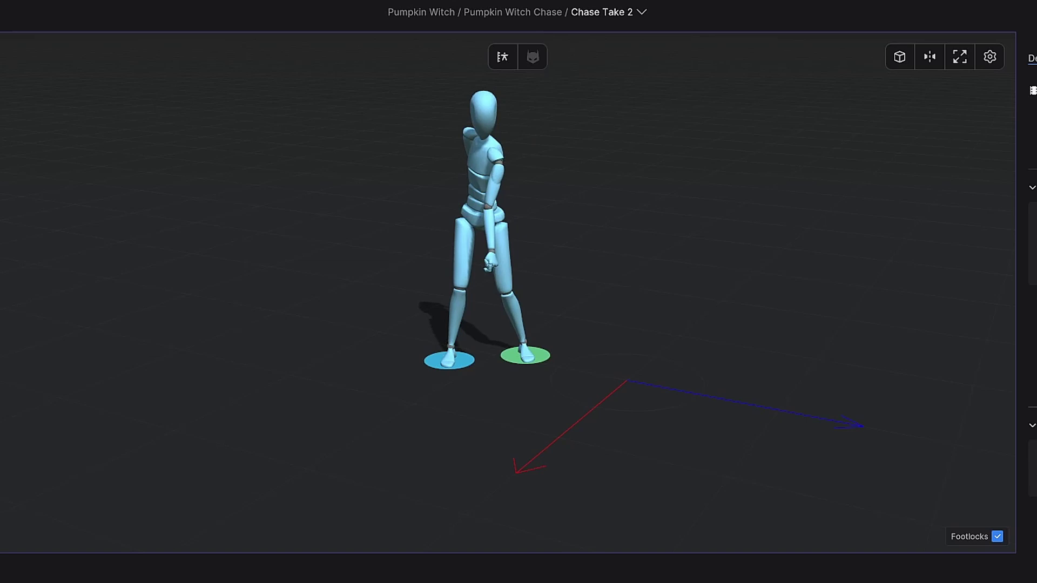
In Blender, start a new General file and delete the default cube.
{"action": "left_click", "coordinate": [19, 15]}
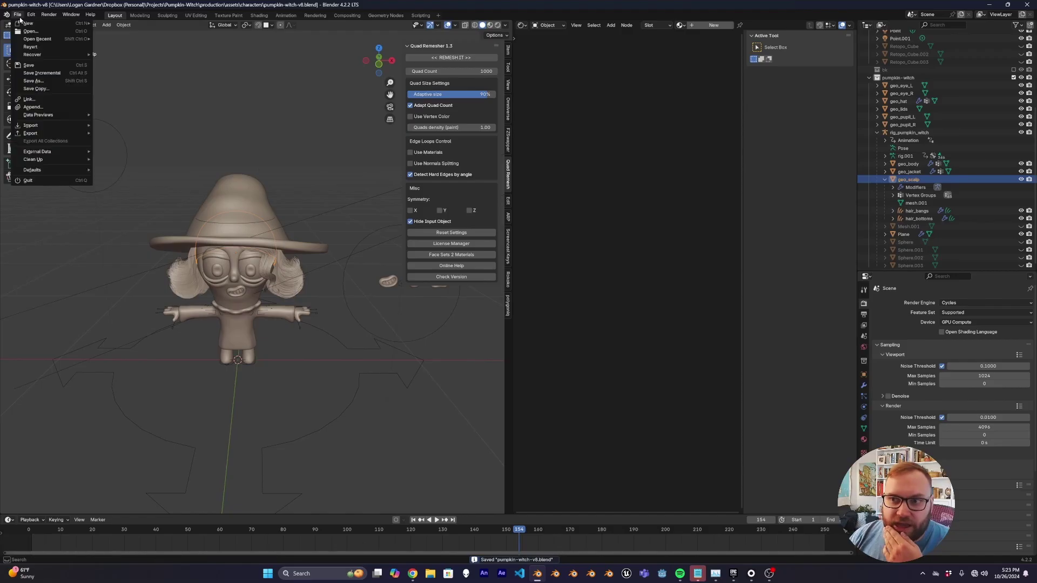
{"action": "left_click", "coordinate": [111, 24]}
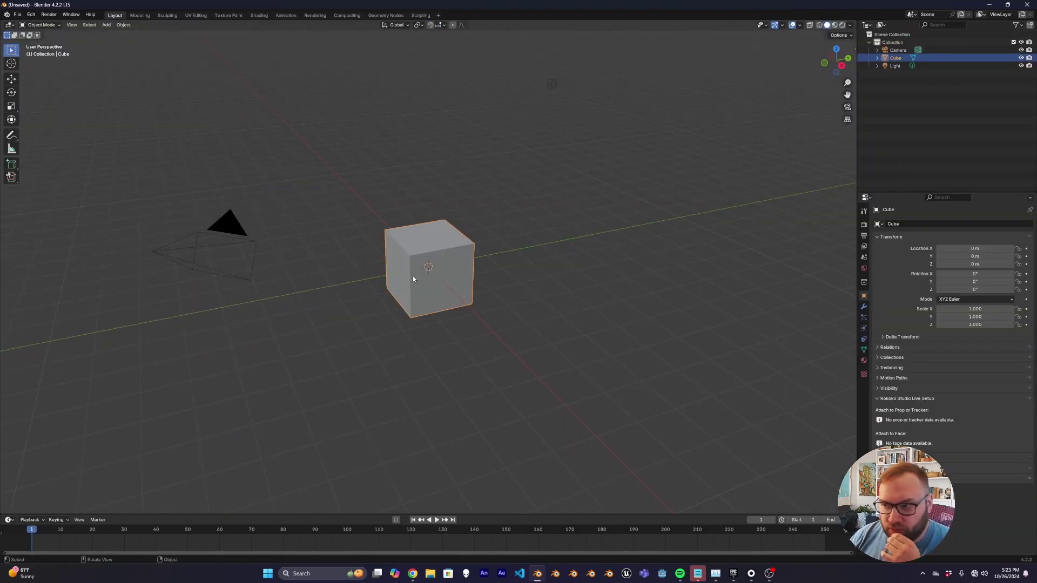
{"action": "key", "text": "Delete"}
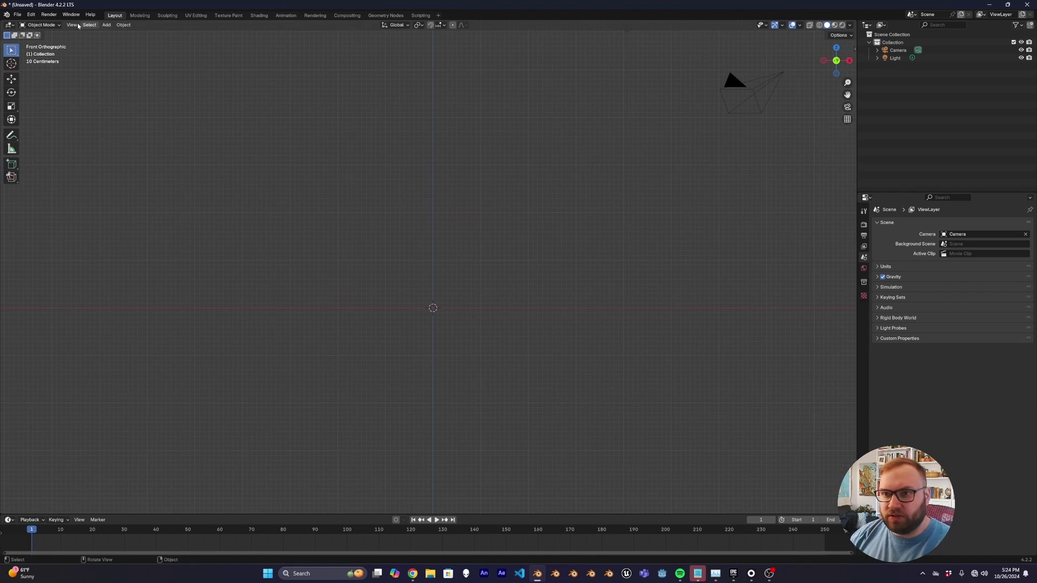
Link the pumpkin-witch collection from pumpkin-witch-v8.blend into the pw_animation_v1 scene.
{"action": "left_click", "coordinate": [18, 15]}
{"action": "left_click", "coordinate": [30, 99]}
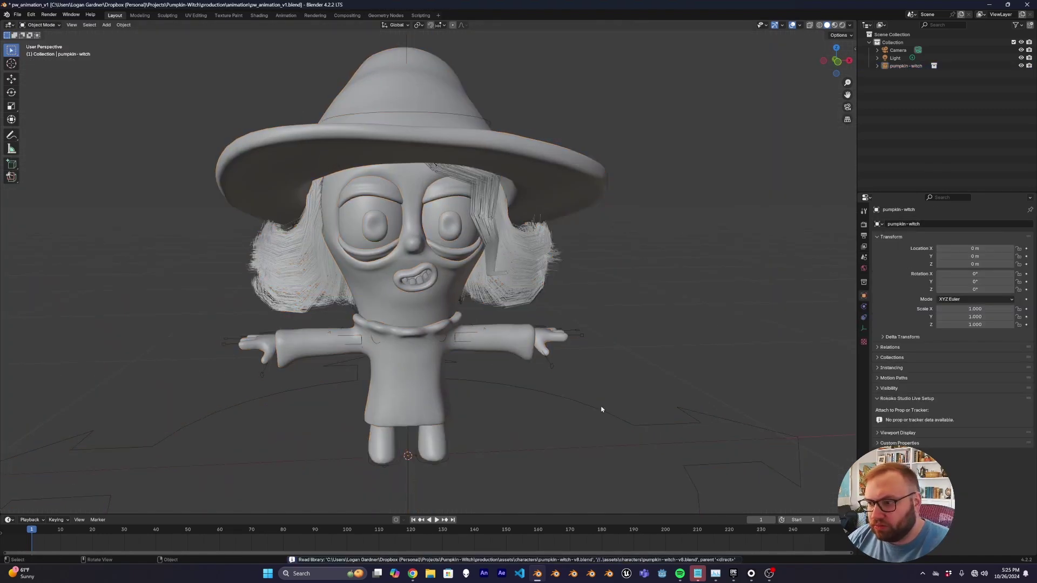
{"action": "middle_click_drag", "start_coordinate": [601, 410], "coordinate": [598, 424]}
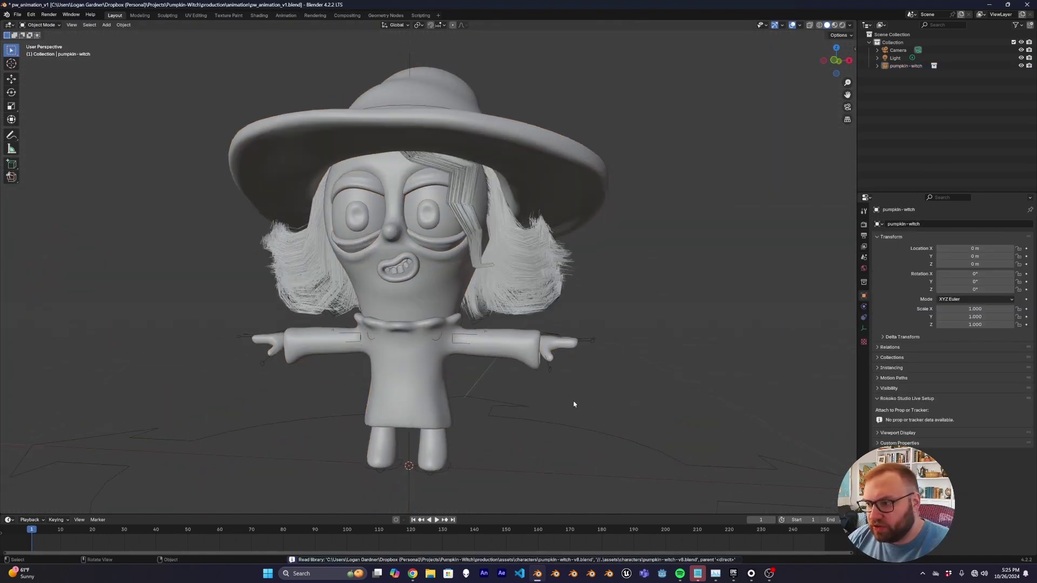
Make a library override of the linked pumpkin-witch collection.
{"action": "left_click", "coordinate": [596, 429]}
{"action": "key", "text": "F3"}
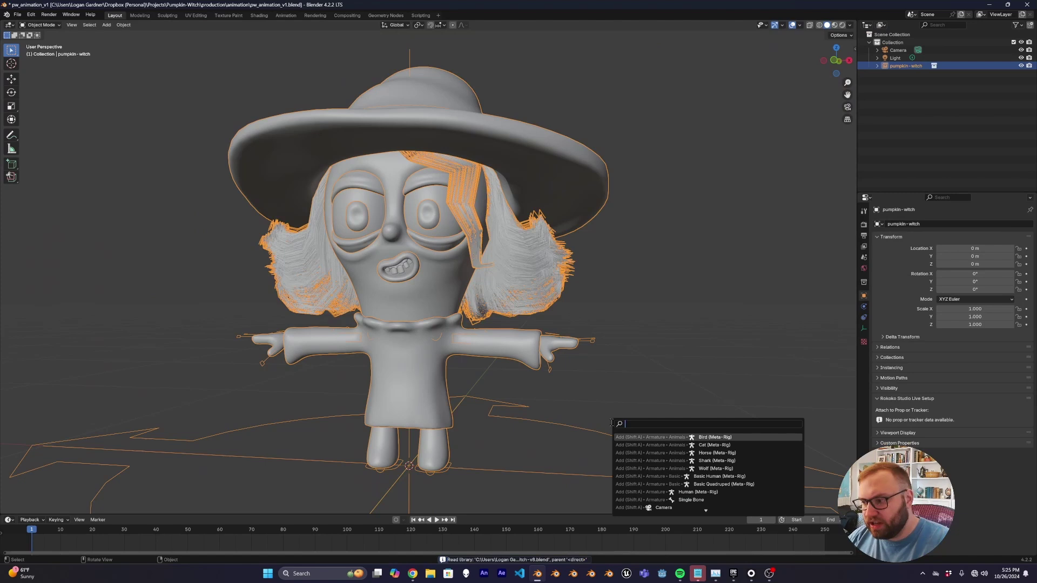
{"action": "type", "text": "make"}
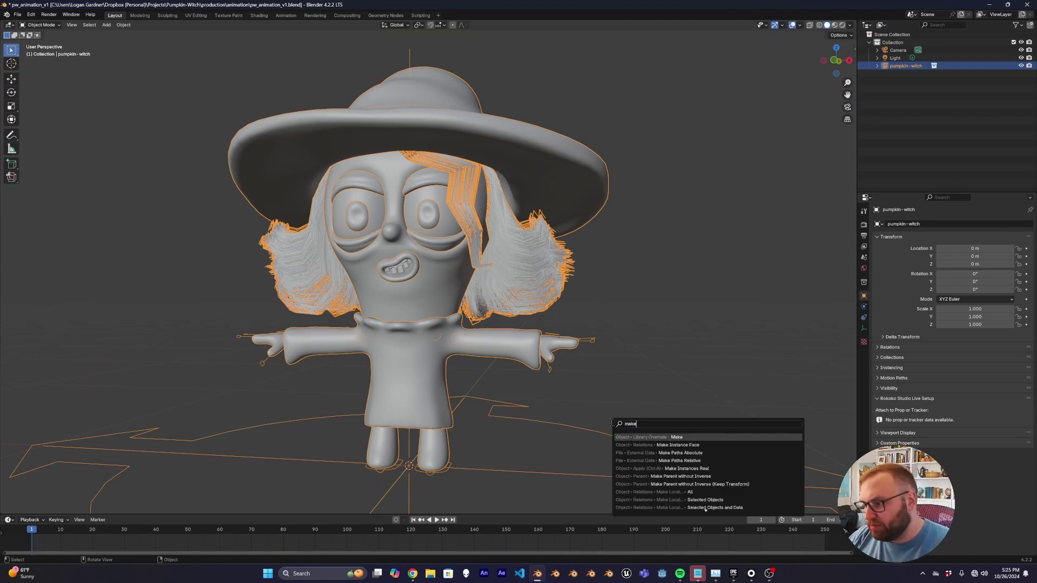
{"action": "key", "text": "Return"}
Try moving the witch's left hand IK control in pose mode to test the overridden rig, and return to object mode.
{"action": "left_click", "coordinate": [551, 362]}
{"action": "key", "text": "ctrl+Tab"}
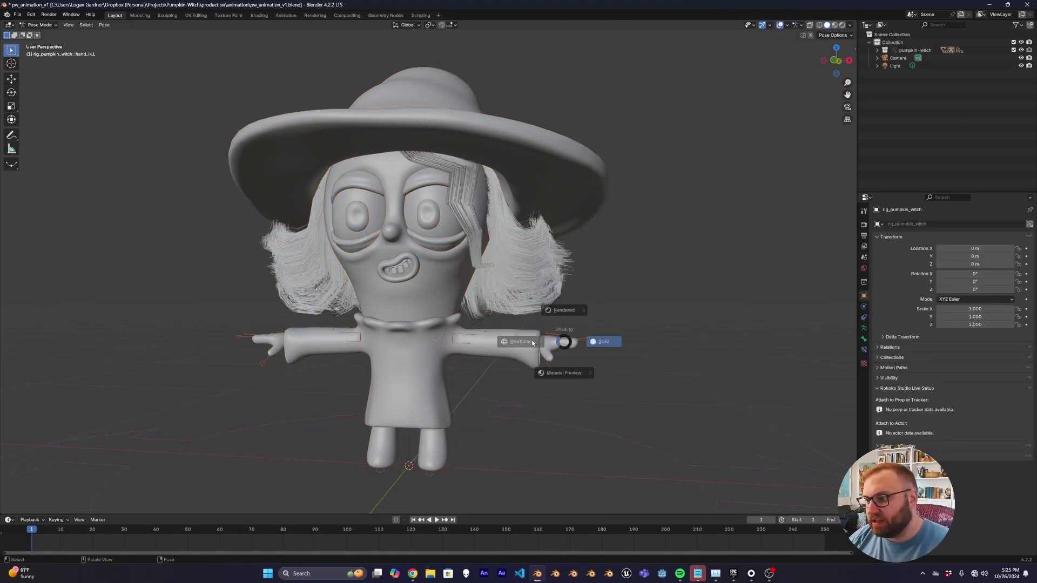
{"action": "left_click", "coordinate": [665, 359]}
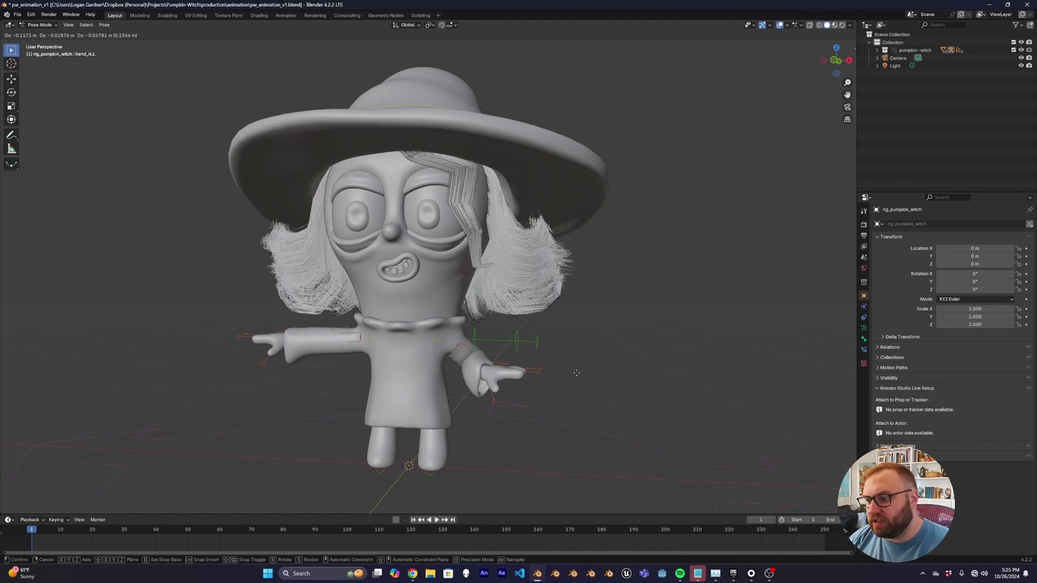
{"action": "key", "text": "ctrl+Tab"}
{"action": "scroll", "coordinate": [517, 347], "scroll_direction": "down", "scroll_amount": 3}
{"action": "scroll", "coordinate": [510, 352], "scroll_direction": "up", "scroll_amount": 2}
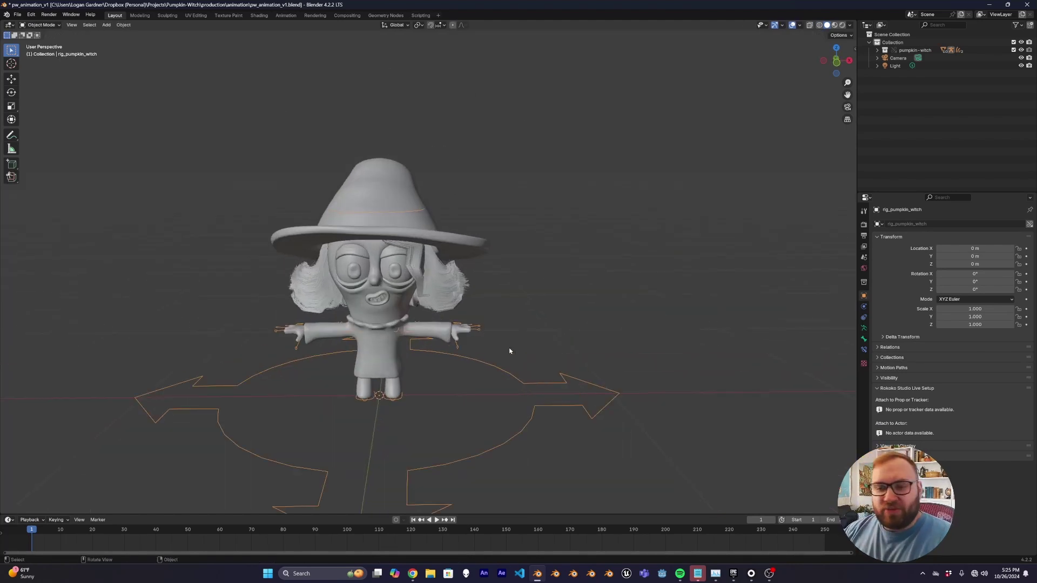
Import the motion capture file Chase_Take_2_mixamo.fbx into the animation scene.
{"action": "left_click", "coordinate": [17, 14]}
{"action": "left_click", "coordinate": [119, 179]}
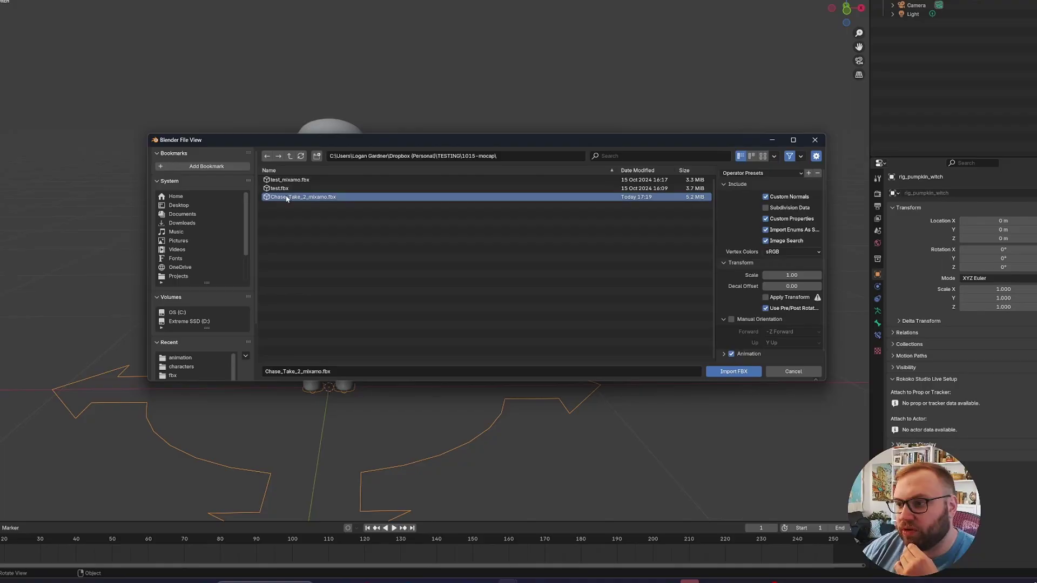
{"action": "left_click", "coordinate": [734, 371]}
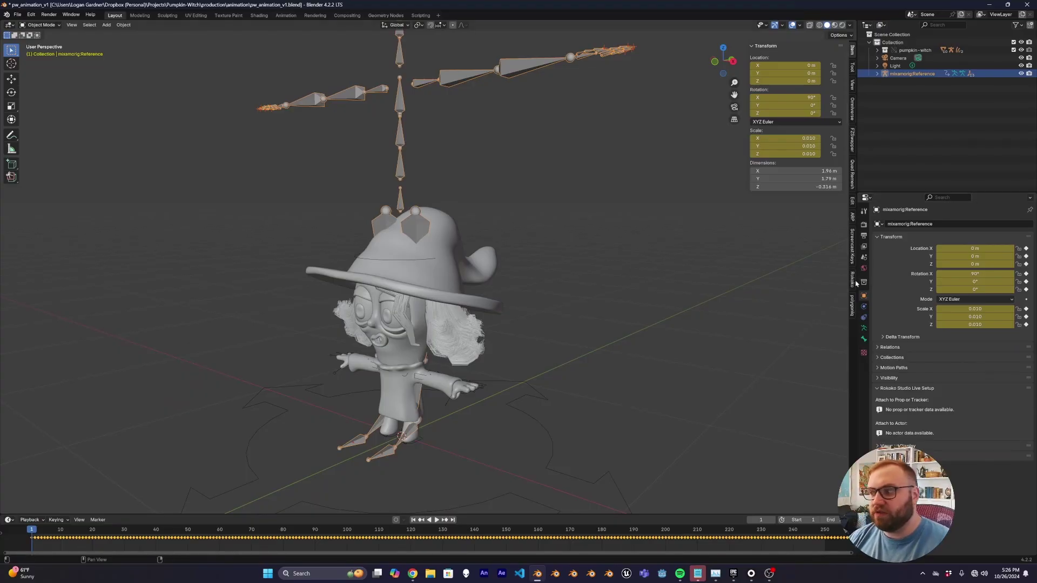
Look over the Rokoko Studio Live tools and bring up the Auto-Rig Pro tools with the imported mocap armature selected.
{"action": "left_click", "coordinate": [853, 281]}
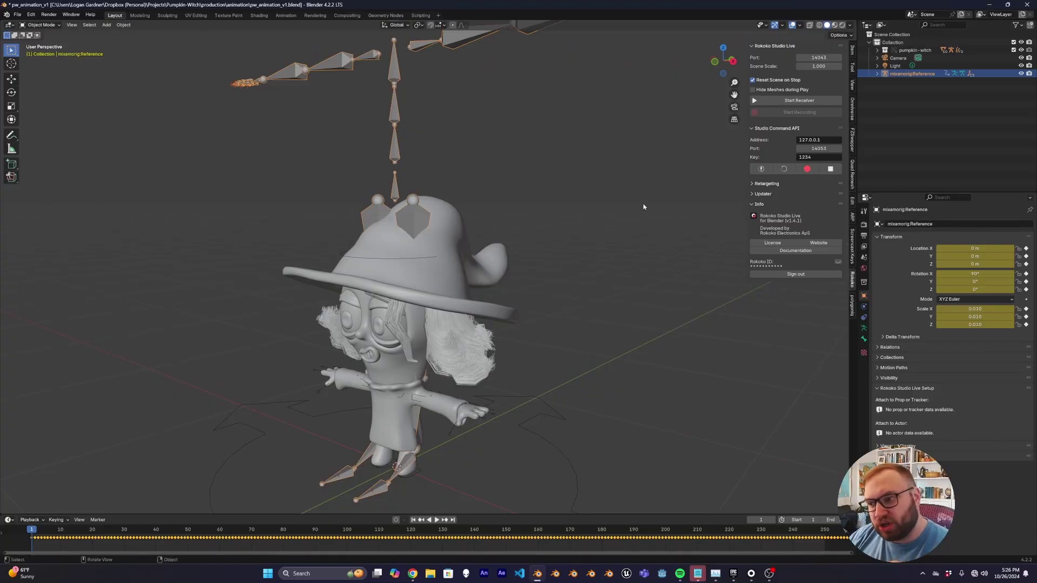
{"action": "mouse_move", "coordinate": [643, 207]}
{"action": "middle_mouse_down"}
{"action": "mouse_move", "coordinate": [649, 195]}
{"action": "mouse_move", "coordinate": [677, 193]}
{"action": "mouse_move", "coordinate": [656, 194]}
{"action": "middle_mouse_up"}
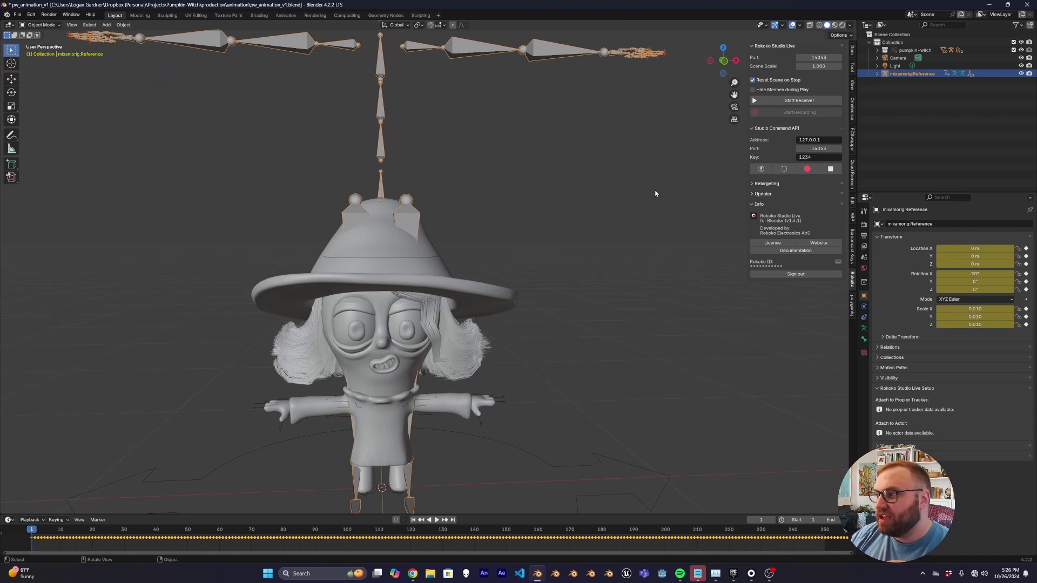
{"action": "left_click", "coordinate": [853, 217]}
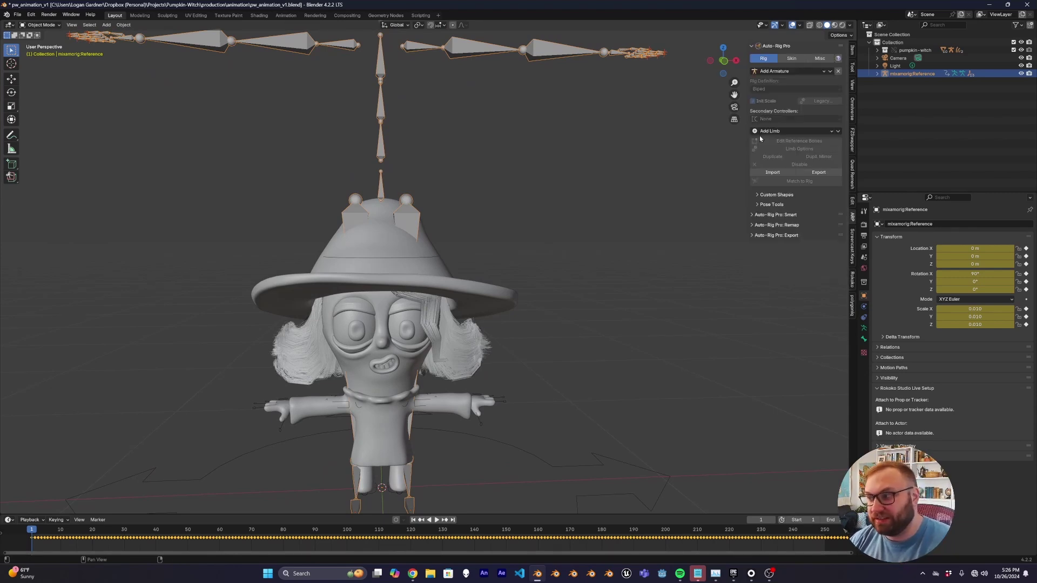
{"action": "scroll", "coordinate": [637, 404], "scroll_direction": "down", "scroll_amount": 3}
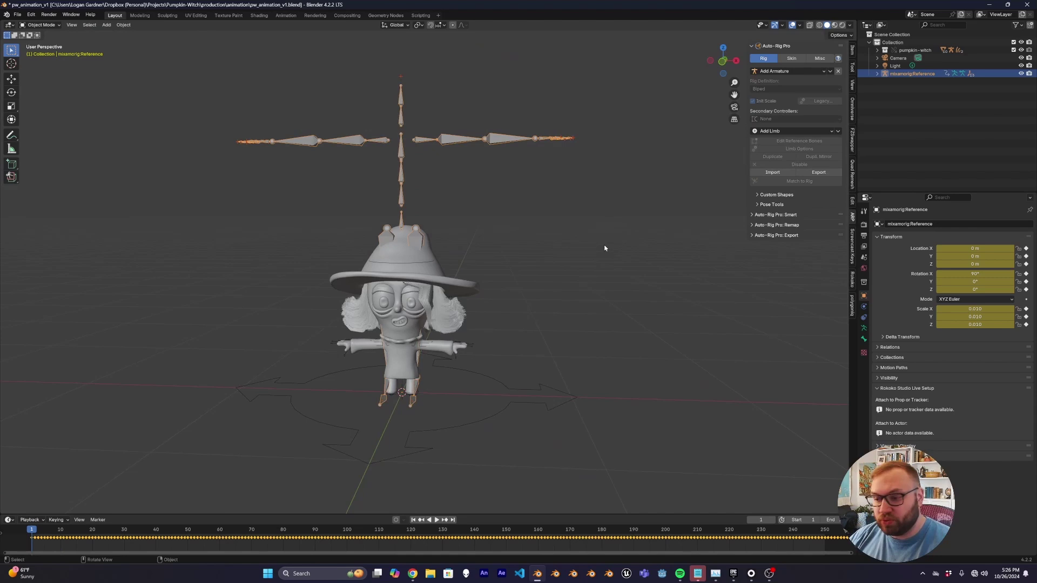
{"action": "scroll", "coordinate": [618, 342], "scroll_direction": "down", "scroll_amount": 2}
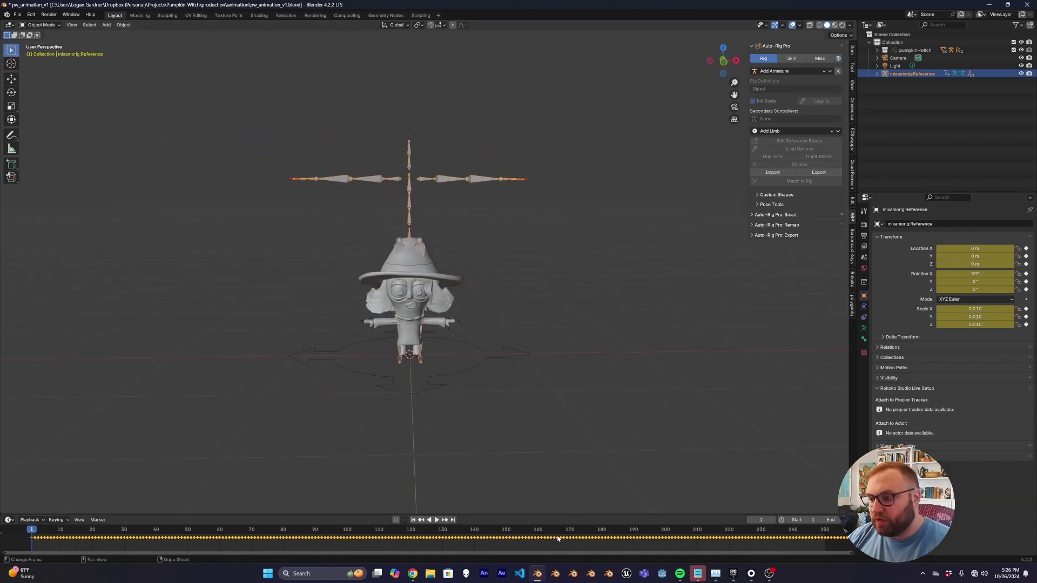
Enlarge the timeline area, play the imported motion capture, and return to frame 1.
{"action": "left_click_drag", "start_coordinate": [568, 515], "coordinate": [567, 442]}
{"action": "scroll", "coordinate": [465, 523], "scroll_direction": "down", "scroll_amount": 3}
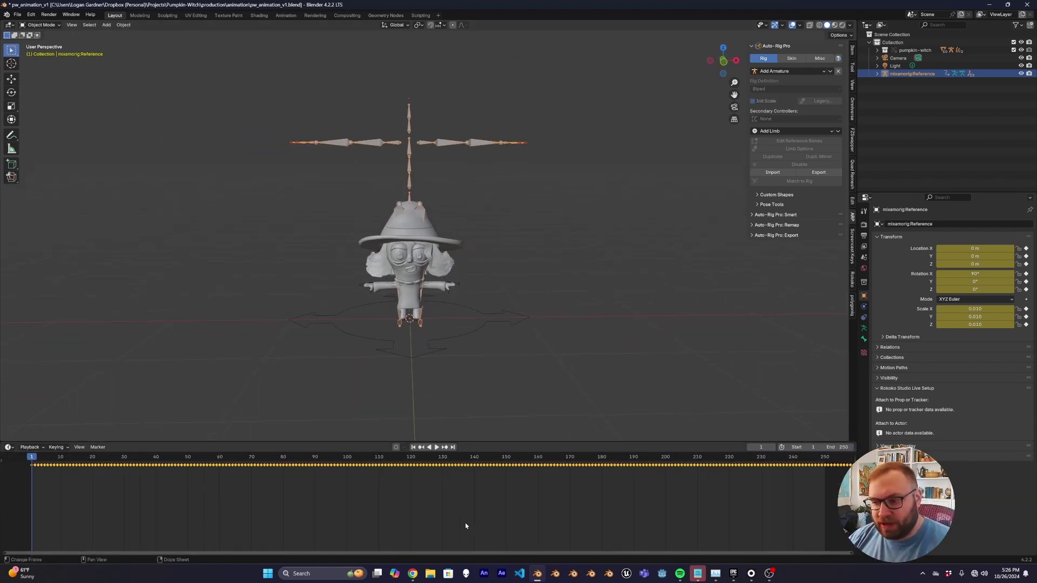
{"action": "key", "text": "space"}
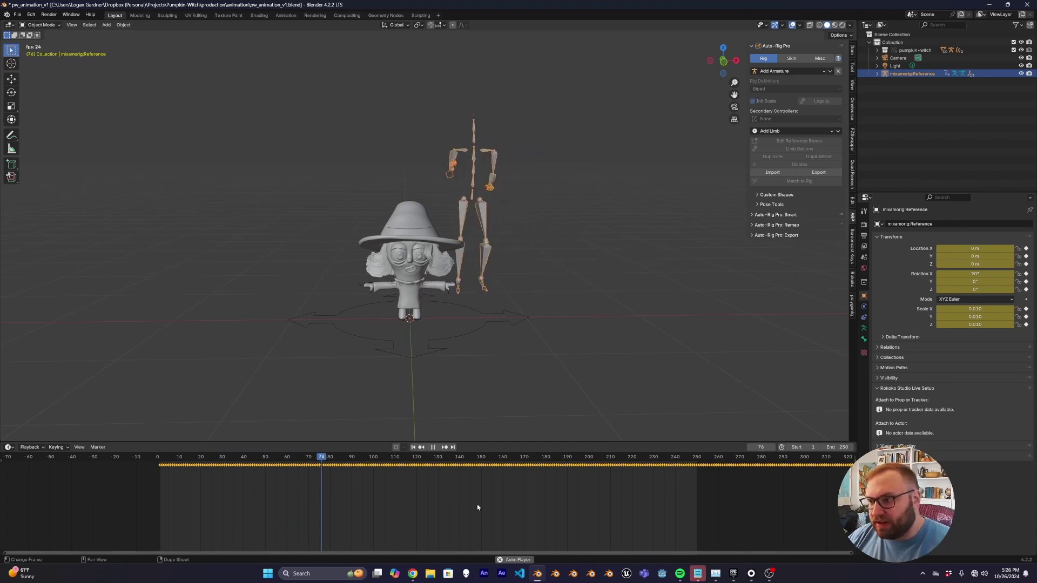
{"action": "left_click_drag", "start_coordinate": [175, 457], "coordinate": [148, 459]}
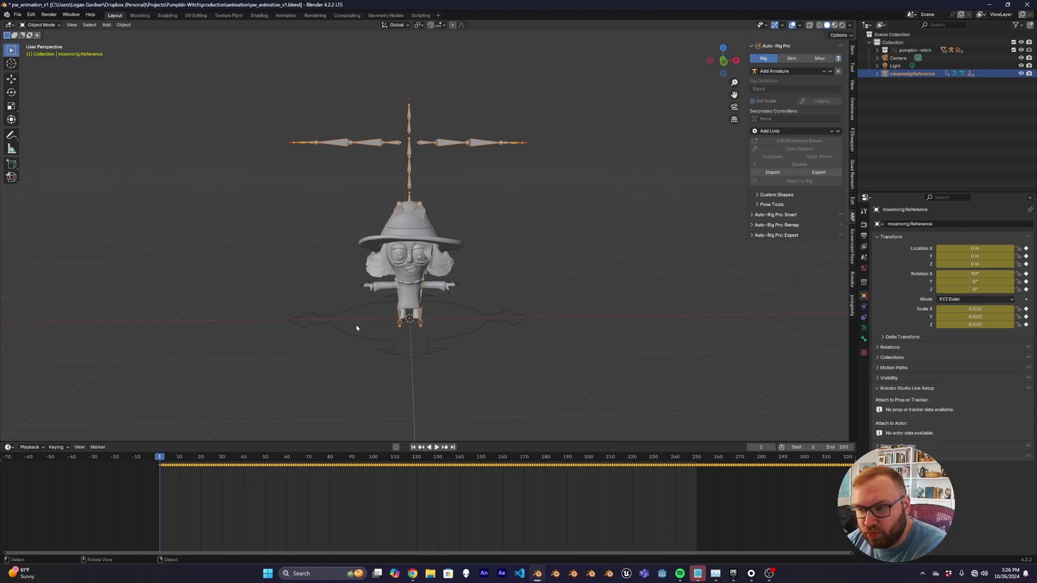
{"action": "scroll", "coordinate": [357, 328], "scroll_direction": "up", "scroll_amount": 1}
{"action": "key", "text": "Home"}
{"action": "scroll", "coordinate": [190, 510], "scroll_direction": "down", "scroll_amount": 6}
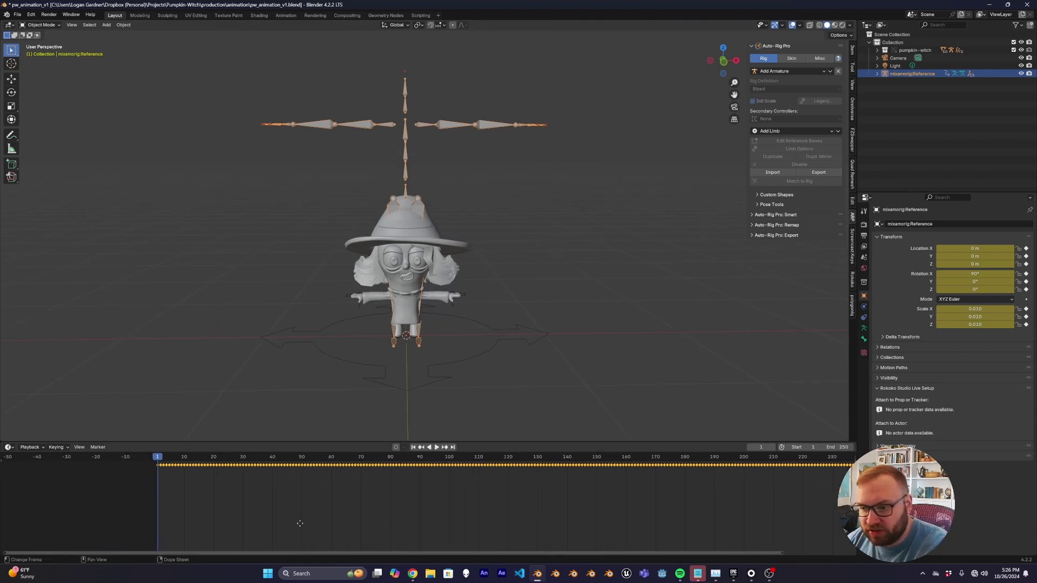
Play through the motion capture and check its keyframes against the scene's frame range, pausing at frame 259.
{"action": "key", "text": "space"}
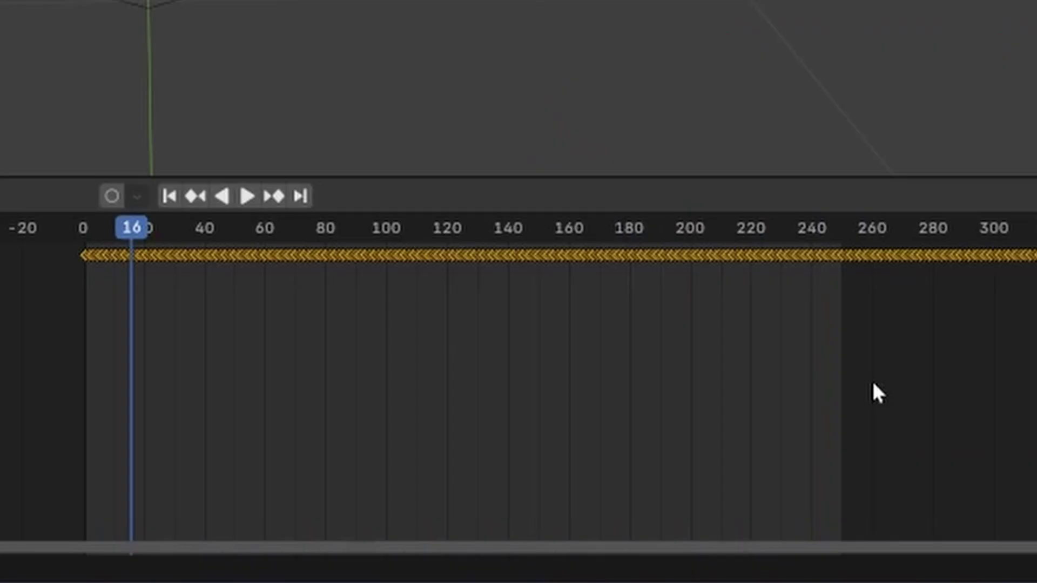
{"action": "left_click_drag", "start_coordinate": [623, 500], "coordinate": [390, 462]}
{"action": "left_click_drag", "start_coordinate": [106, 227], "coordinate": [107, 227]}
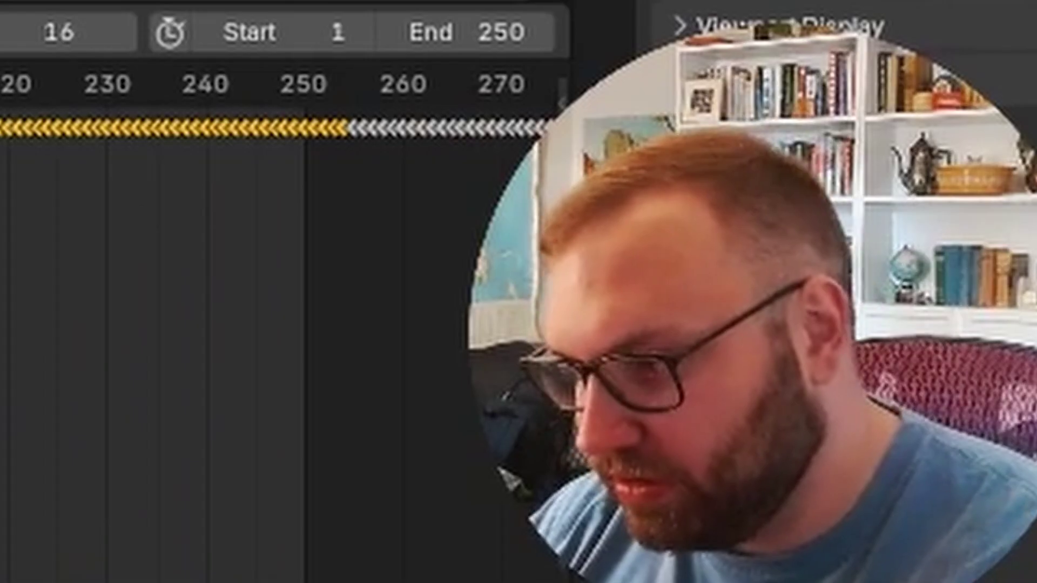
{"action": "key", "text": "space"}
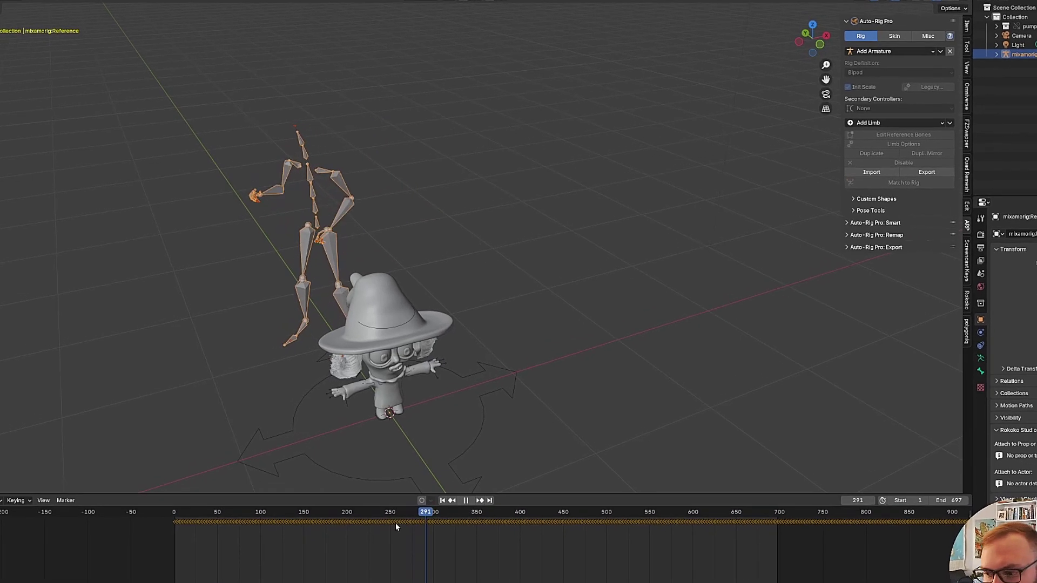
{"action": "left_click", "coordinate": [397, 523]}
{"action": "key", "text": "space"}
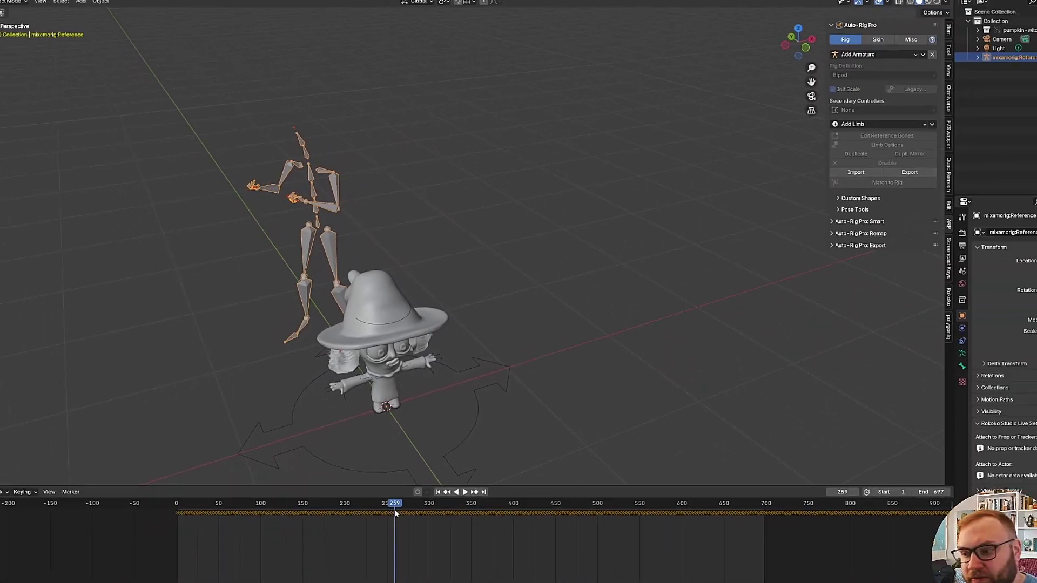
{"action": "key", "text": "space"}
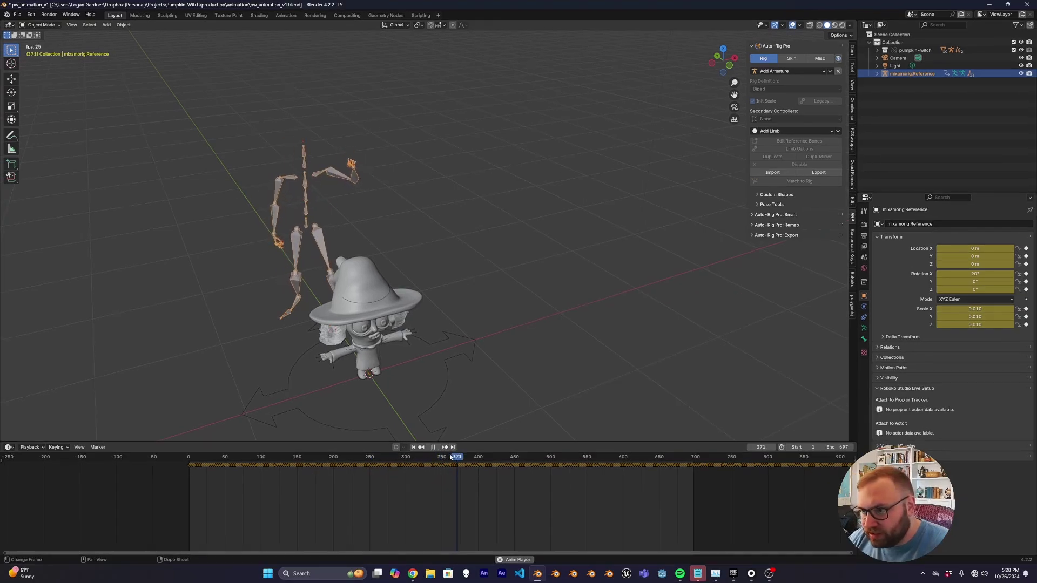
Review the chase motion from the side and at an angle, going back to frame 725 and playing on from there.
{"action": "middle_click_drag", "start_coordinate": [411, 378], "coordinate": [410, 308]}
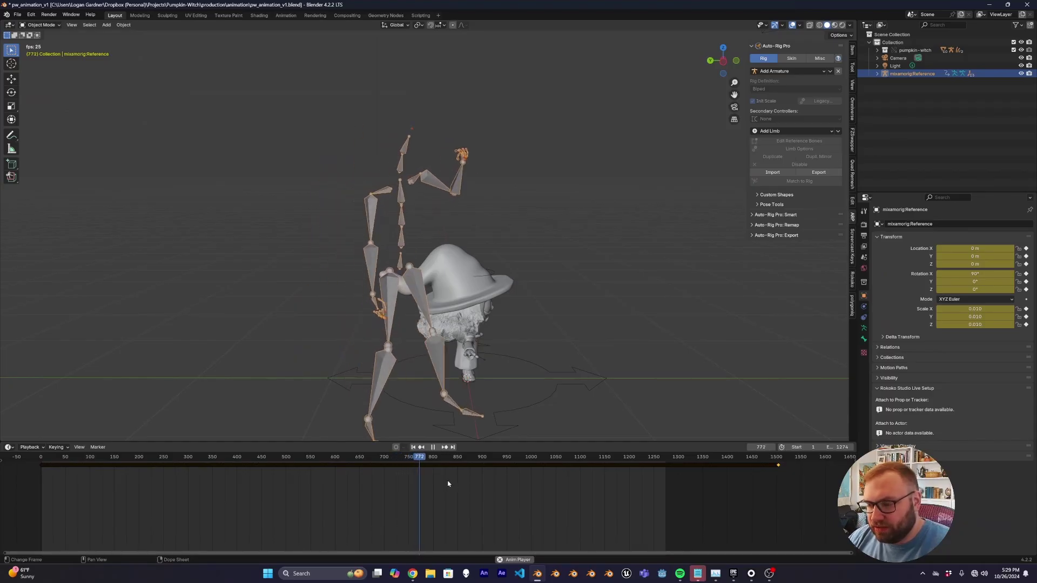
{"action": "left_click_drag", "start_coordinate": [435, 471], "coordinate": [396, 470]}
{"action": "key", "text": "space"}
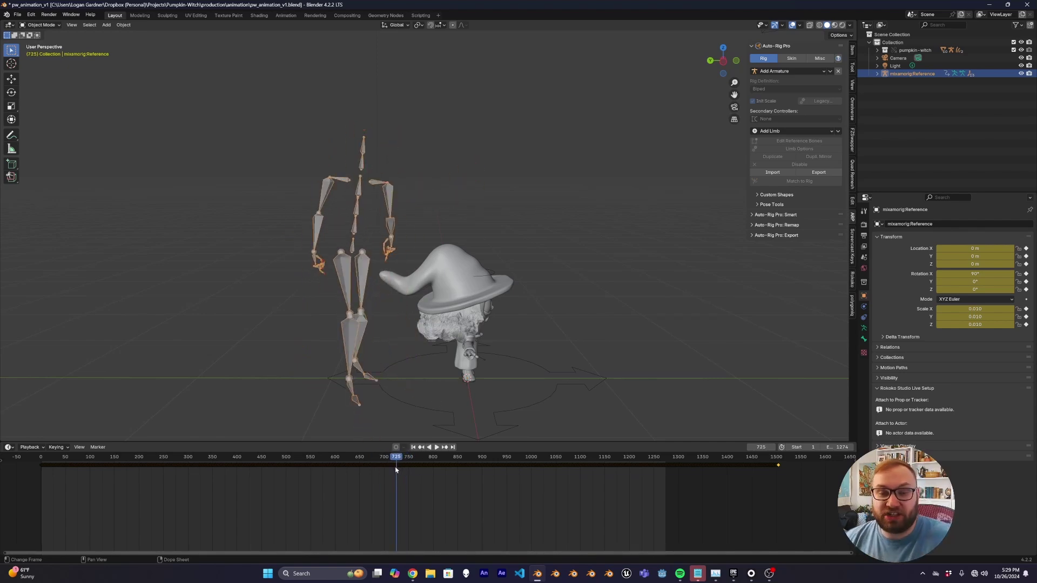
{"action": "middle_click_drag", "start_coordinate": [403, 378], "coordinate": [364, 326]}
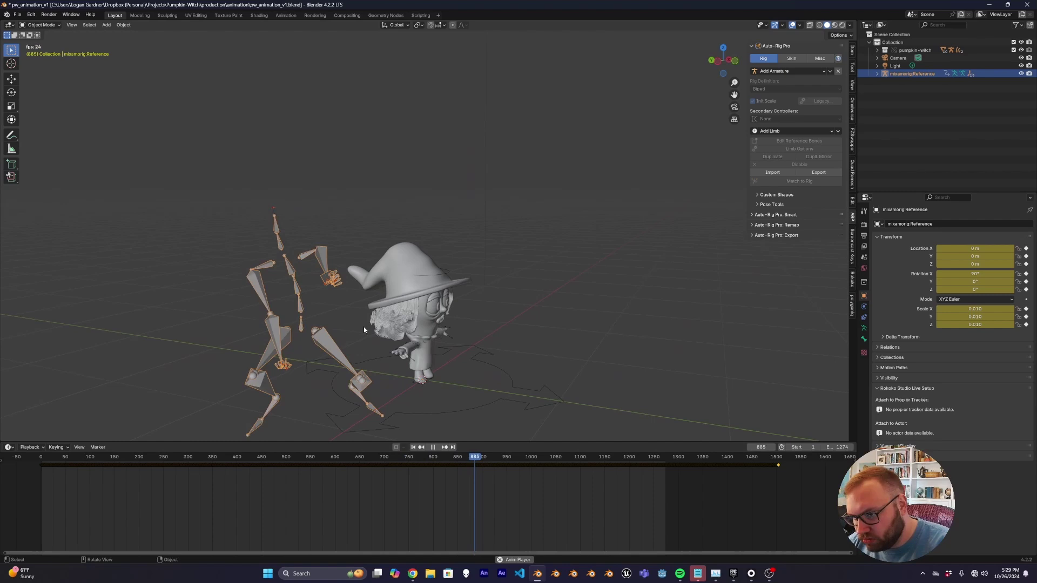
{"action": "key", "text": "space"}
{"action": "left_click_drag", "start_coordinate": [474, 468], "coordinate": [504, 474]}
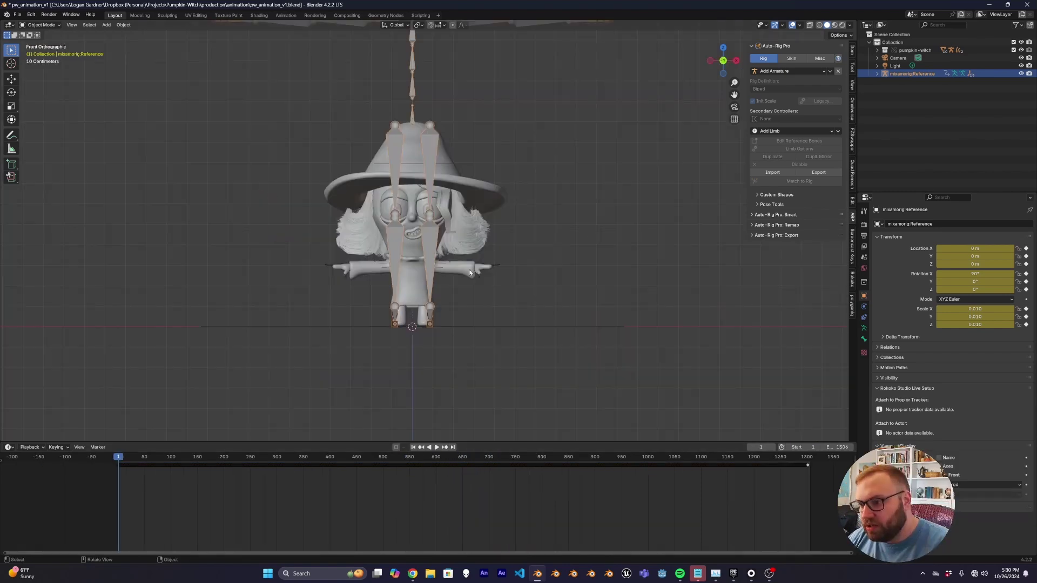
Compare the mocap skeleton's proportions with the witch's body in wireframe and solid shading, ending in the front view.
{"action": "key", "text": "shift+z"}
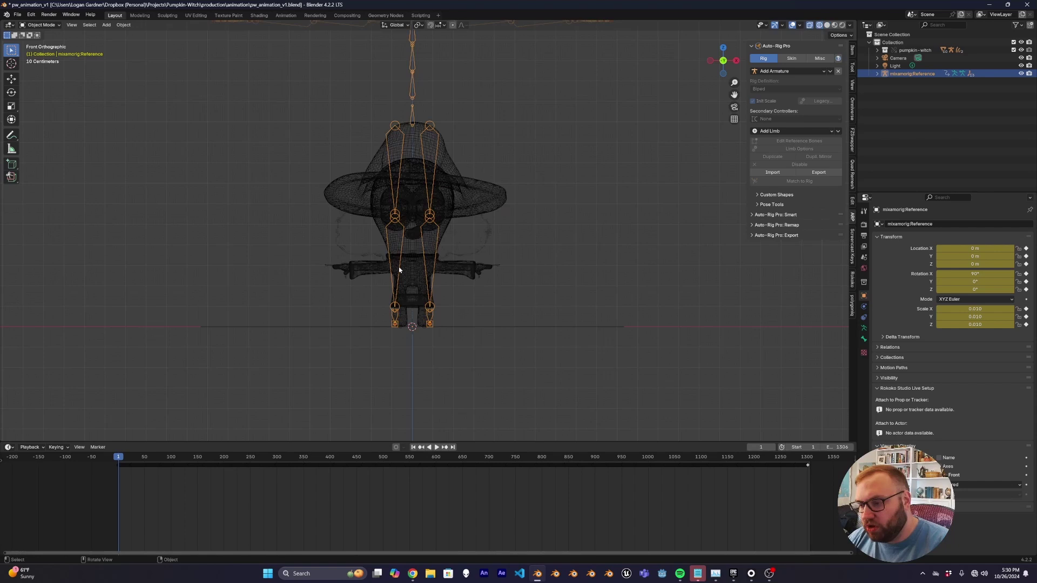
{"action": "scroll", "coordinate": [478, 284], "scroll_direction": "up", "scroll_amount": 1}
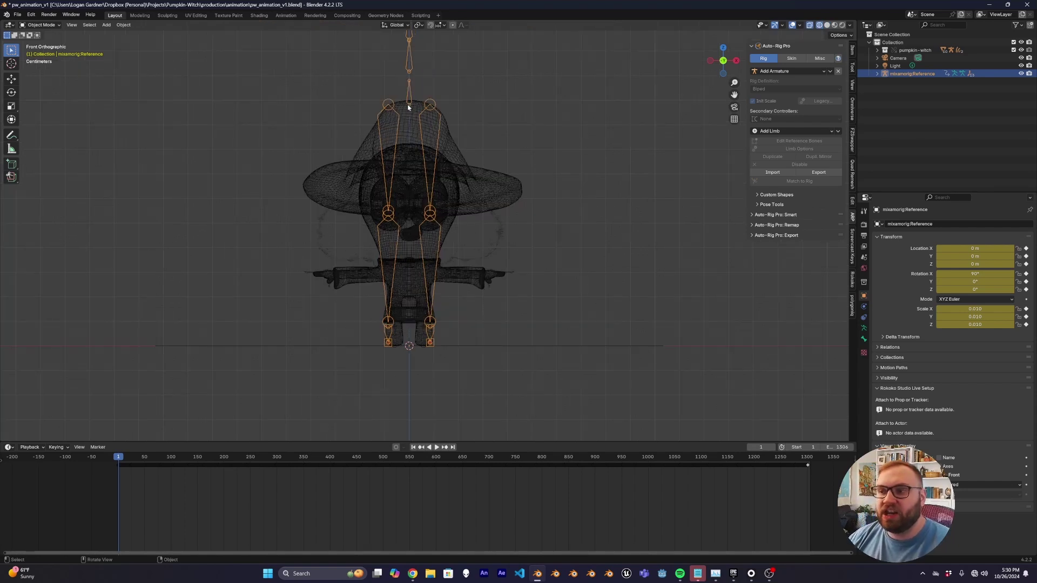
{"action": "key", "text": "shift+z"}
{"action": "scroll", "coordinate": [493, 263], "scroll_direction": "up", "scroll_amount": 1}
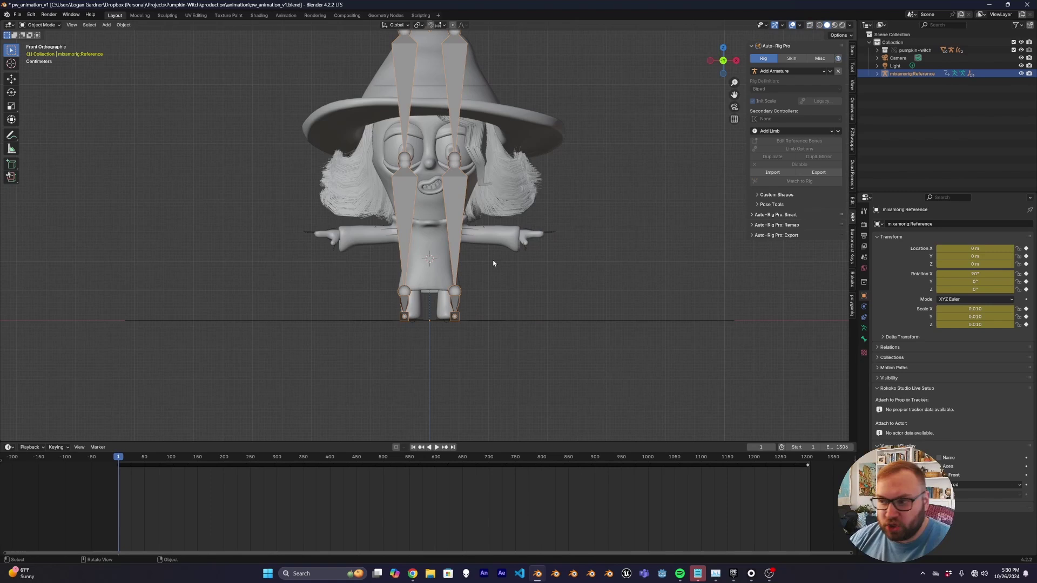
{"action": "scroll", "coordinate": [493, 264], "scroll_direction": "down", "scroll_amount": 3}
{"action": "middle_click_drag", "start_coordinate": [493, 263], "coordinate": [477, 232]}
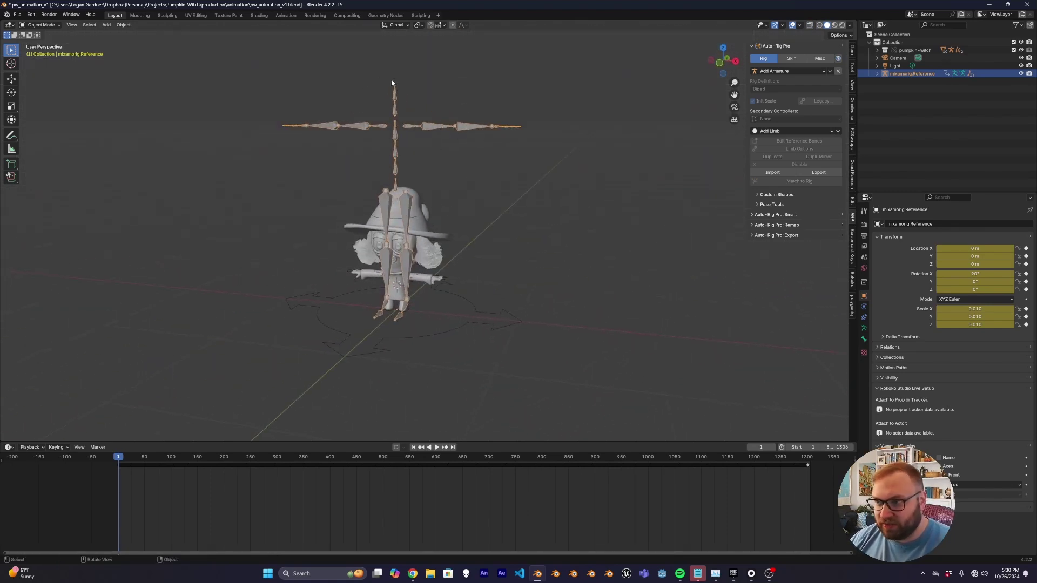
{"action": "key", "text": "KP_1"}
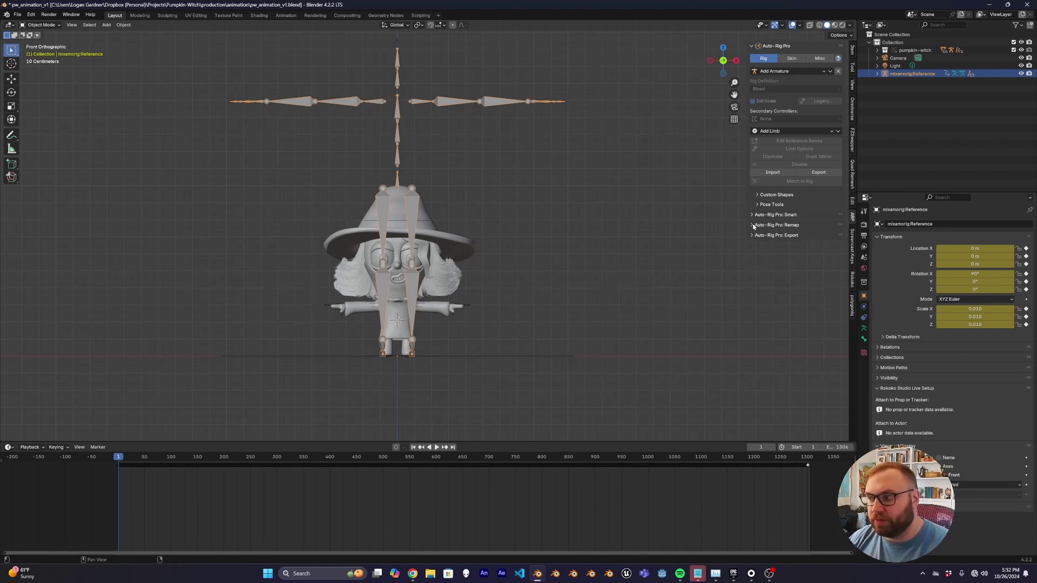
Set rig_pumpkin_witch as the target armature for the Auto-Rig Pro remap.
{"action": "scroll", "coordinate": [551, 188], "scroll_direction": "up", "scroll_amount": 2}
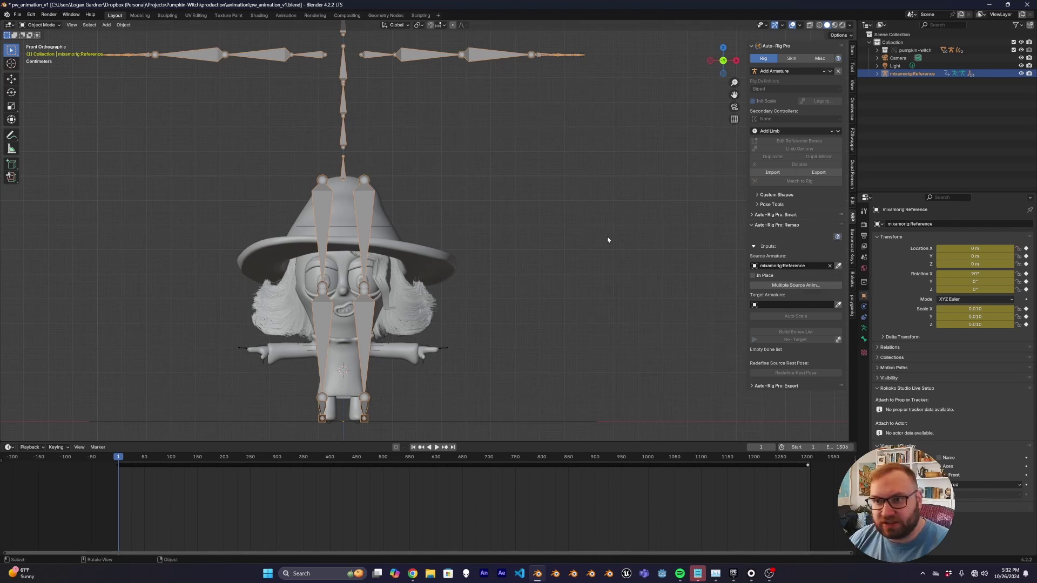
{"action": "left_click", "coordinate": [446, 350]}
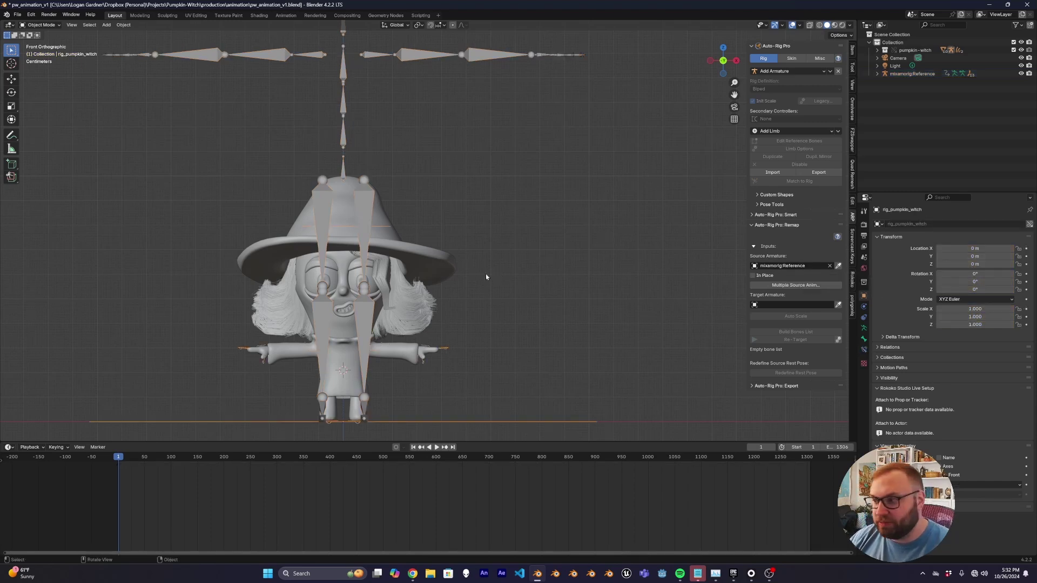
{"action": "left_click", "coordinate": [839, 305]}
Scale the mixamorig:Reference armature down to about 0.002 so it fits the witch's body, and return to solid shading.
{"action": "left_click", "coordinate": [913, 74]}
{"action": "key", "text": "s"}
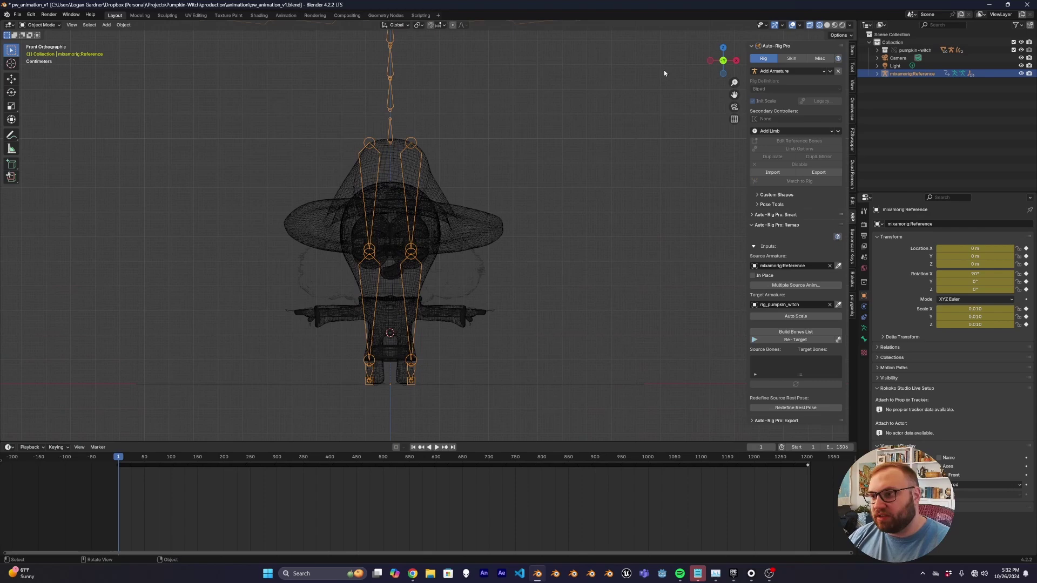
{"action": "key", "text": "Return"}
{"action": "middle_click_drag", "start_coordinate": [400, 324], "coordinate": [424, 284]}
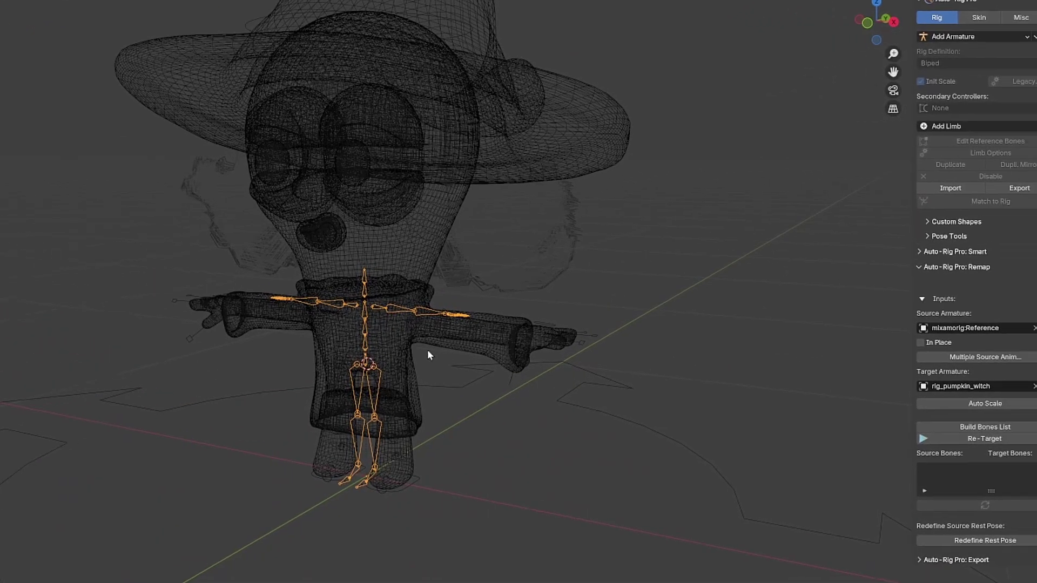
{"action": "key", "text": "alt+z"}
Build the remap bones list and map the mixamorig:Hips source bone to the torso bone.
{"action": "left_click", "coordinate": [985, 427]}
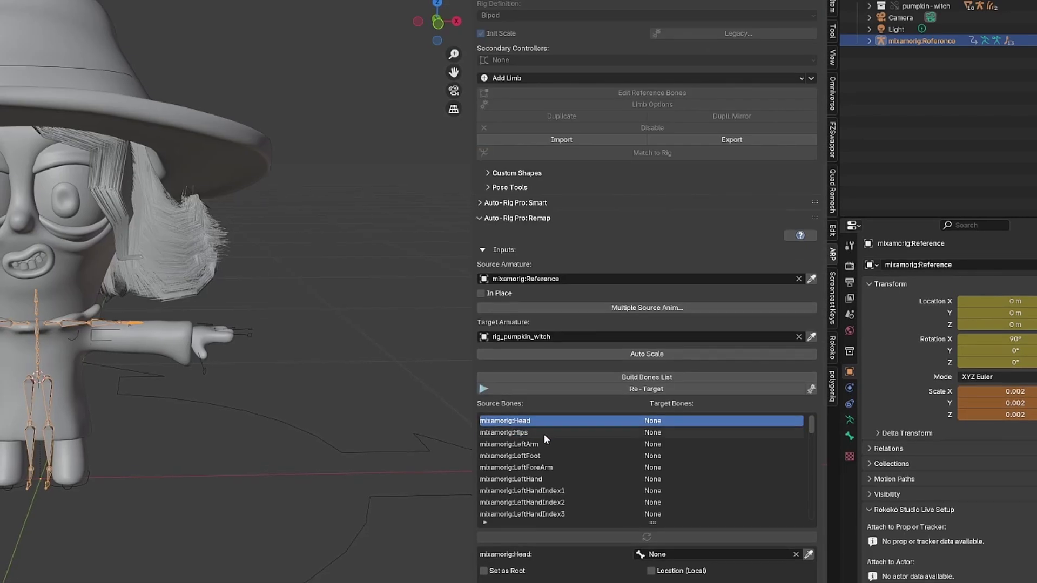
{"action": "left_click", "coordinate": [544, 433]}
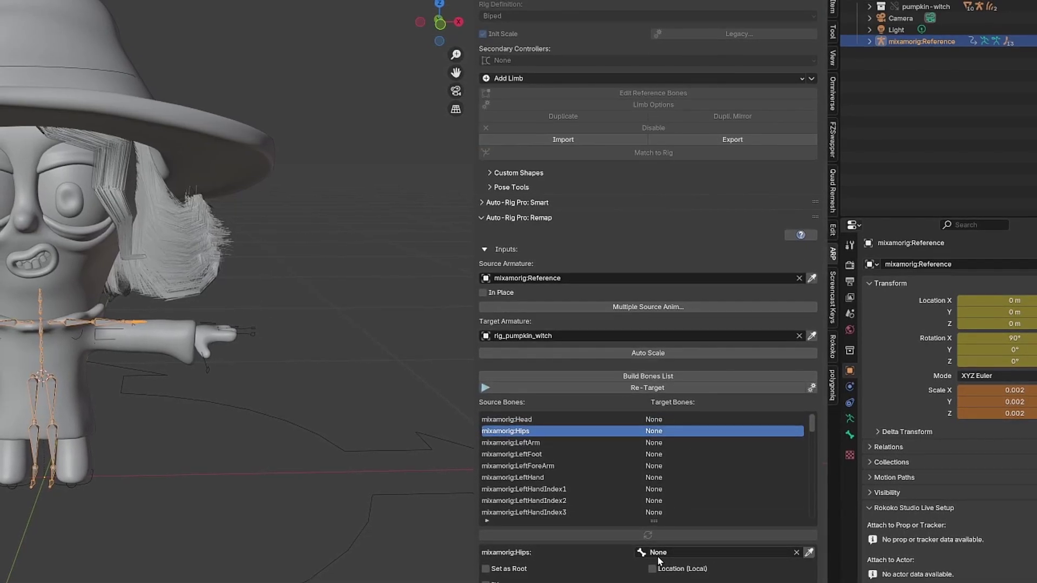
{"action": "scroll", "coordinate": [657, 557], "scroll_direction": "down", "scroll_amount": 4}
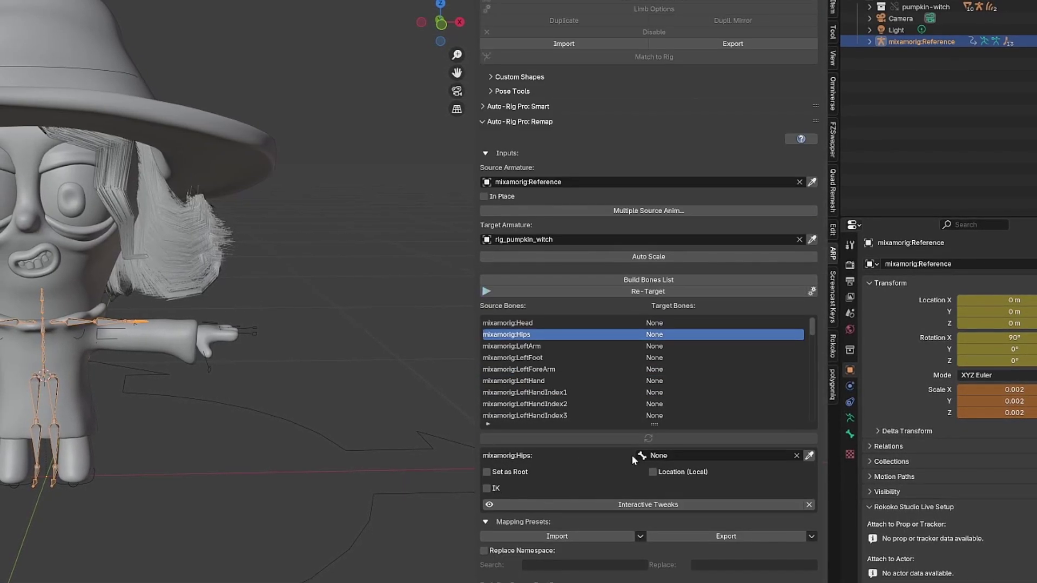
{"action": "left_click", "coordinate": [667, 455]}
{"action": "type", "text": "Tors"}
{"action": "key", "text": "Return"}
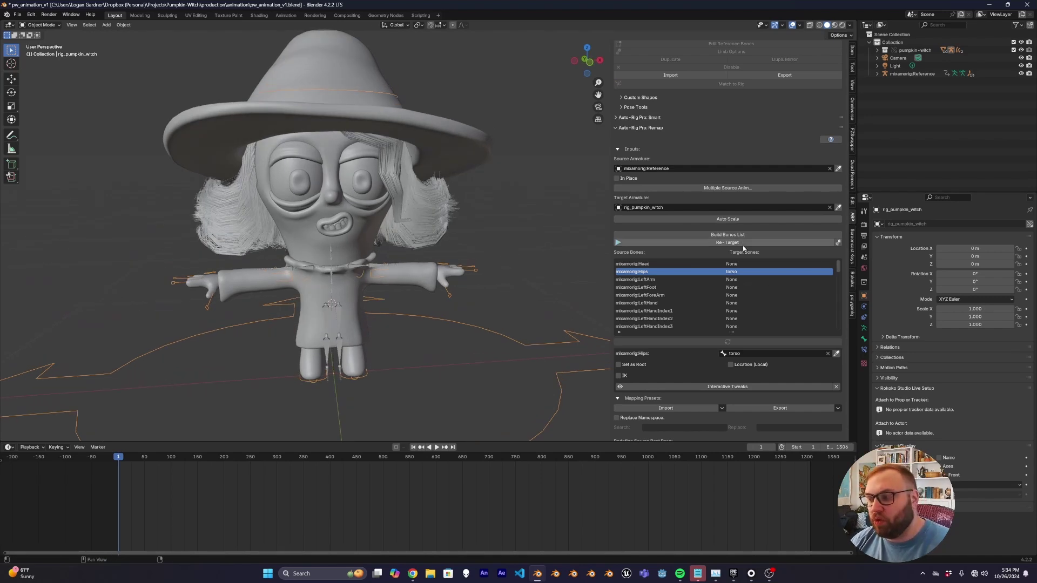
Re-target the mocap motion onto rig_pumpkin_witch for frames 1 to 101 with linear keyframe interpolation.
{"action": "left_click", "coordinate": [743, 244]}
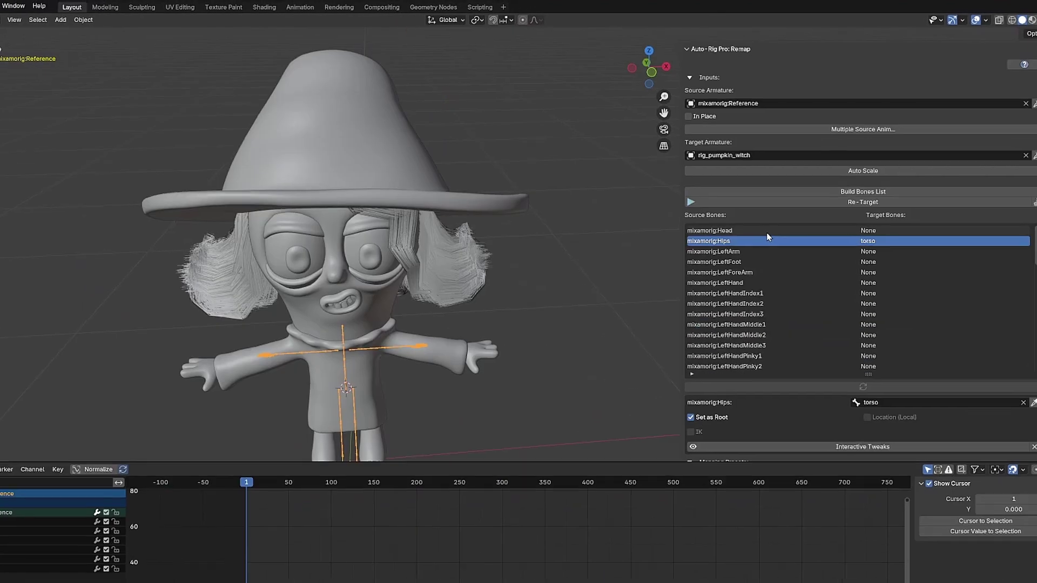
{"action": "left_click", "coordinate": [708, 223]}
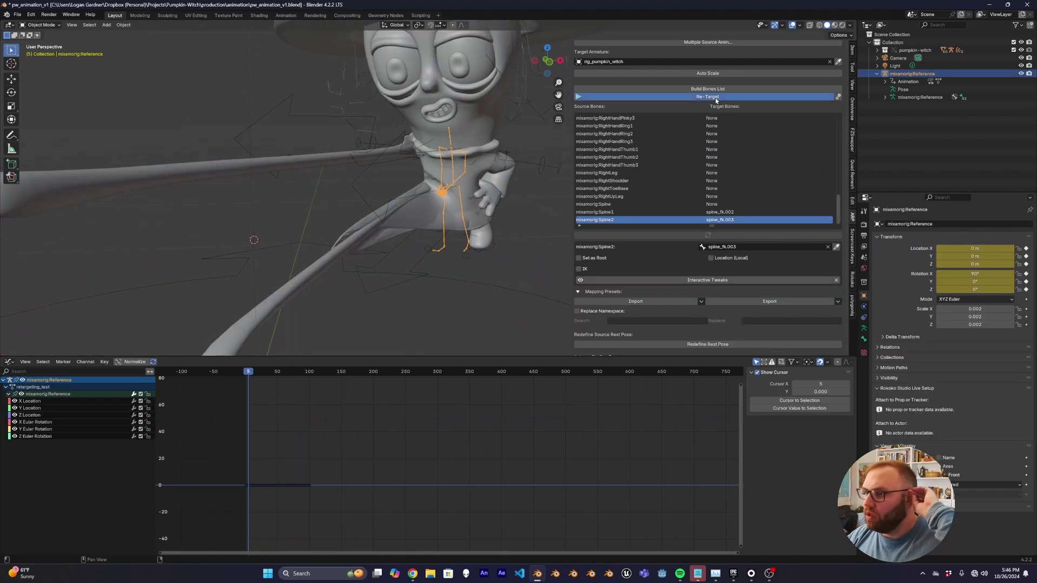
{"action": "left_click", "coordinate": [716, 97]}
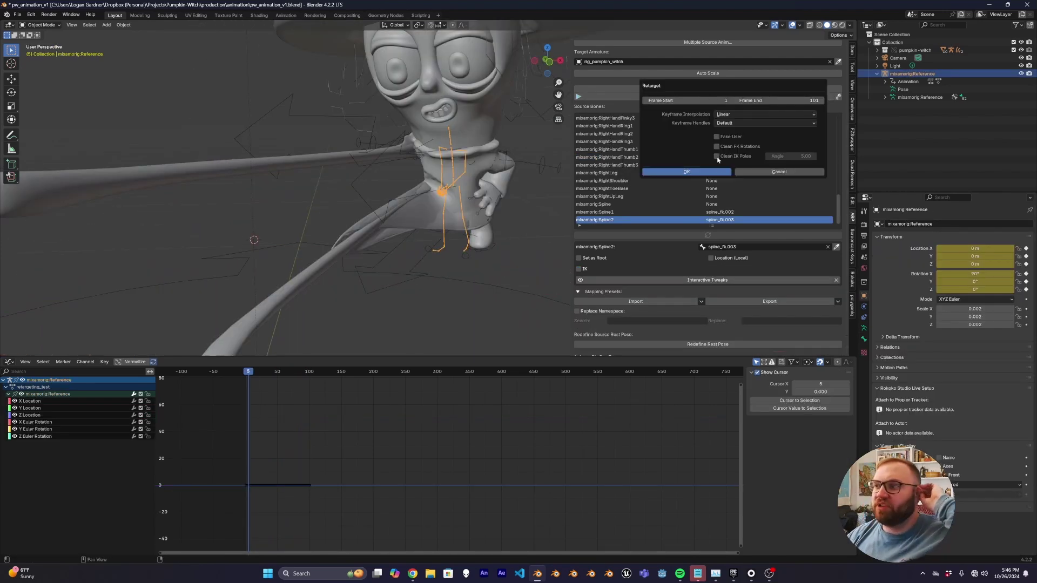
{"action": "left_click", "coordinate": [718, 173]}
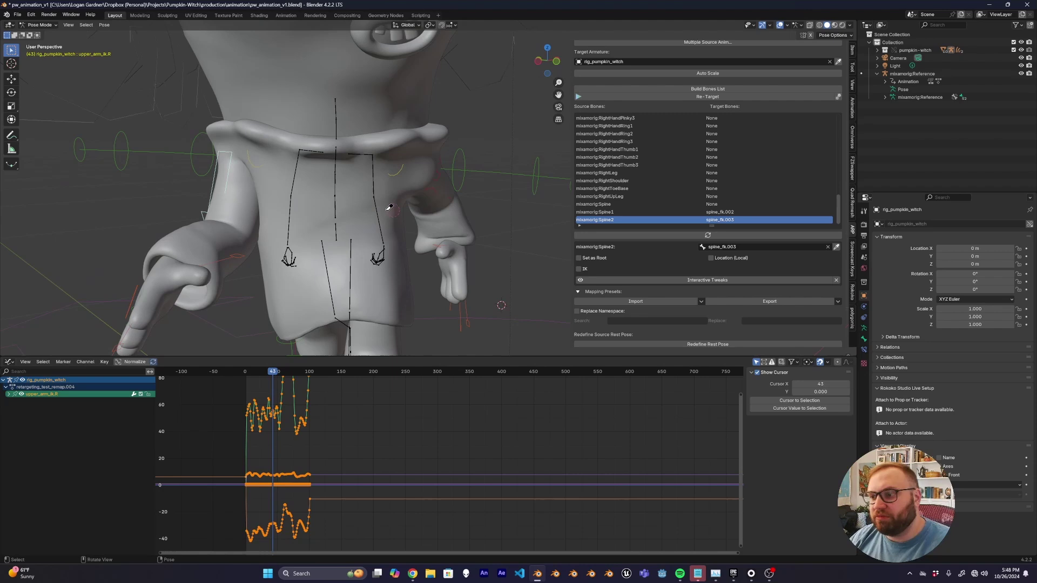
Re-target the mocap motion onto rig_pumpkin_witch again, using the bone map that includes the head, arm, hand and foot bones.
{"action": "left_click", "coordinate": [390, 208]}
{"action": "left_click", "coordinate": [384, 240]}
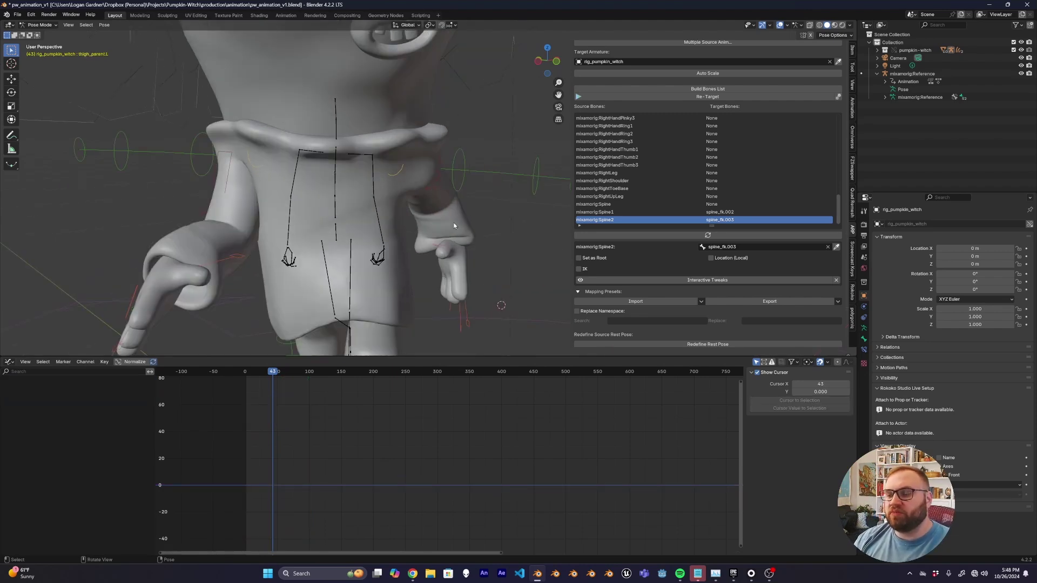
{"action": "middle_click_drag", "start_coordinate": [432, 249], "coordinate": [559, 262]}
{"action": "left_click", "coordinate": [457, 302]}
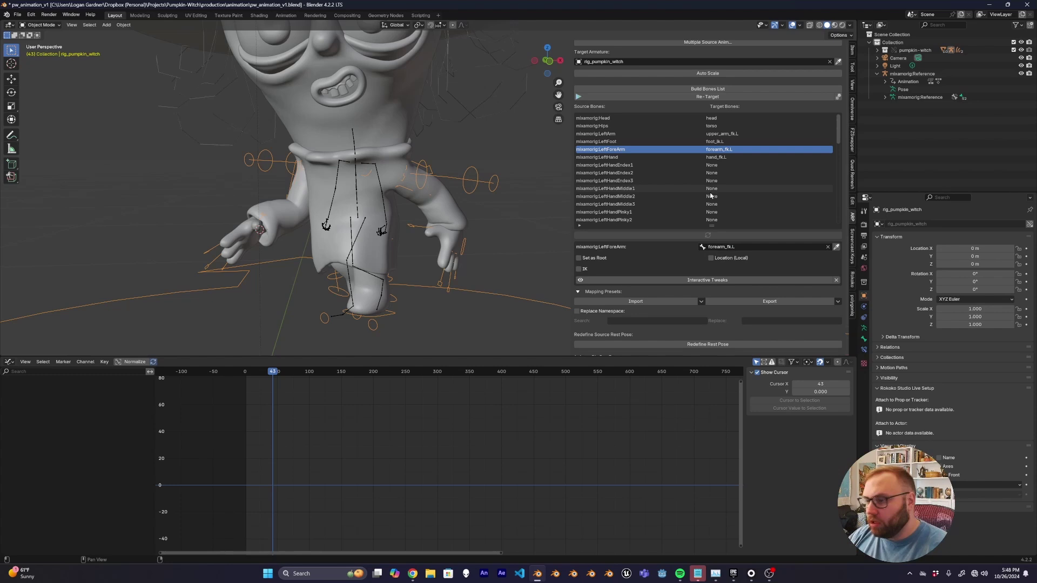
{"action": "left_click", "coordinate": [726, 98]}
{"action": "left_click", "coordinate": [700, 172]}
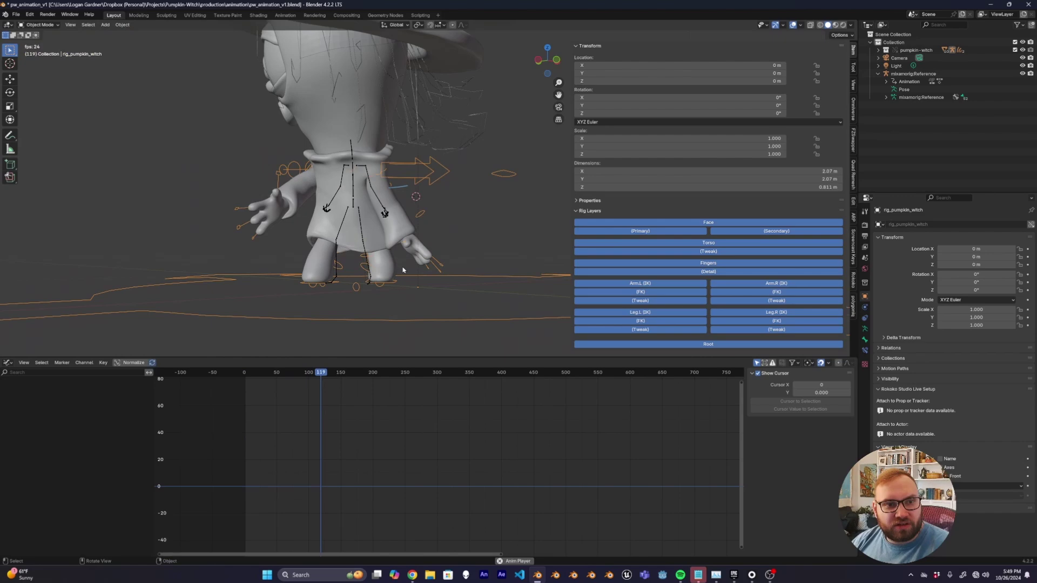
Scrub through the retargeted motion and bring up the Auto-Rig Pro Remap bone mapping for review.
{"action": "left_click_drag", "start_coordinate": [248, 414], "coordinate": [243, 414]}
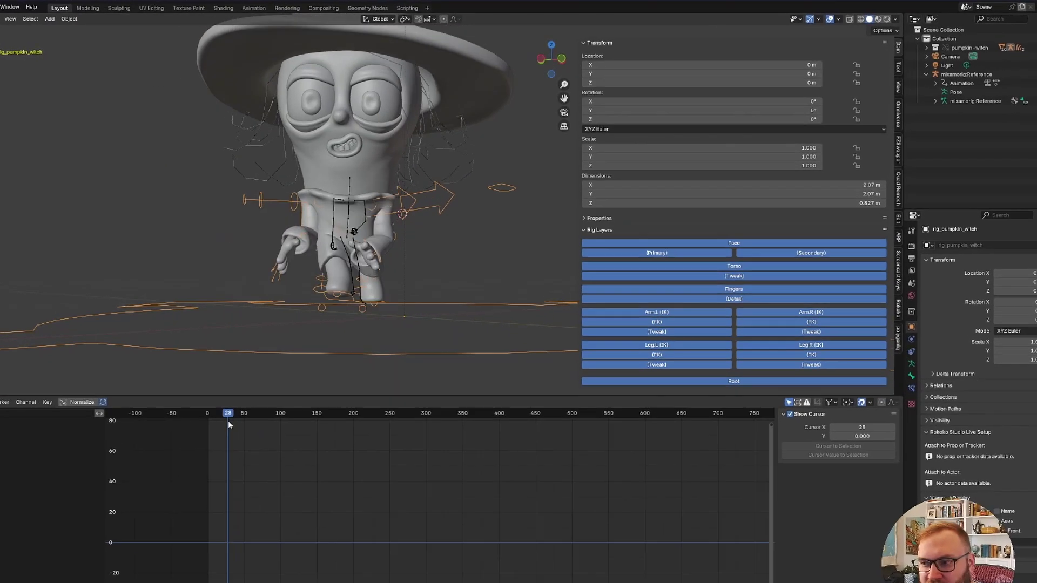
{"action": "left_click", "coordinate": [887, 233]}
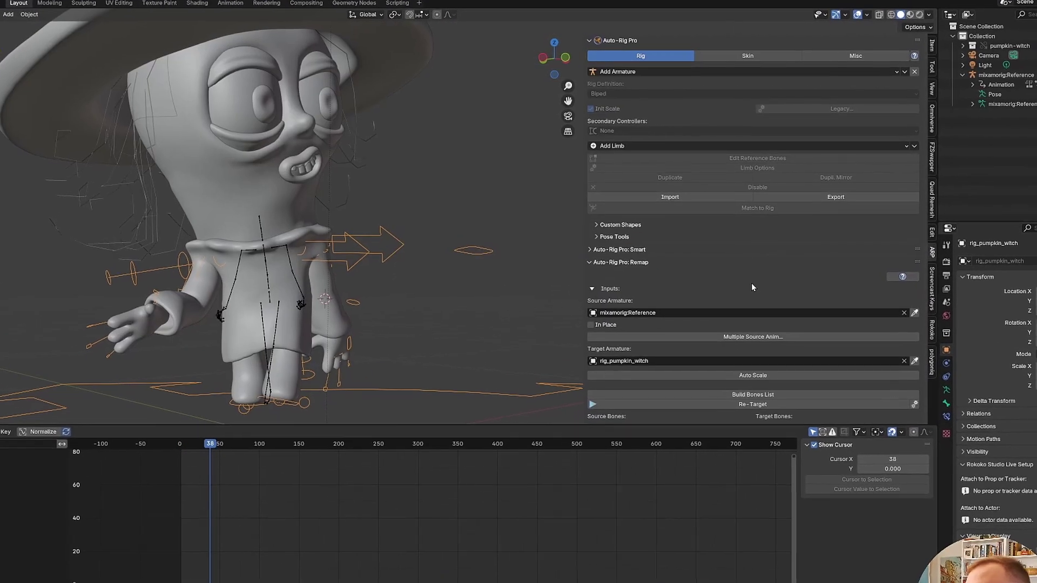
{"action": "scroll", "coordinate": [754, 288], "scroll_direction": "down", "scroll_amount": 6}
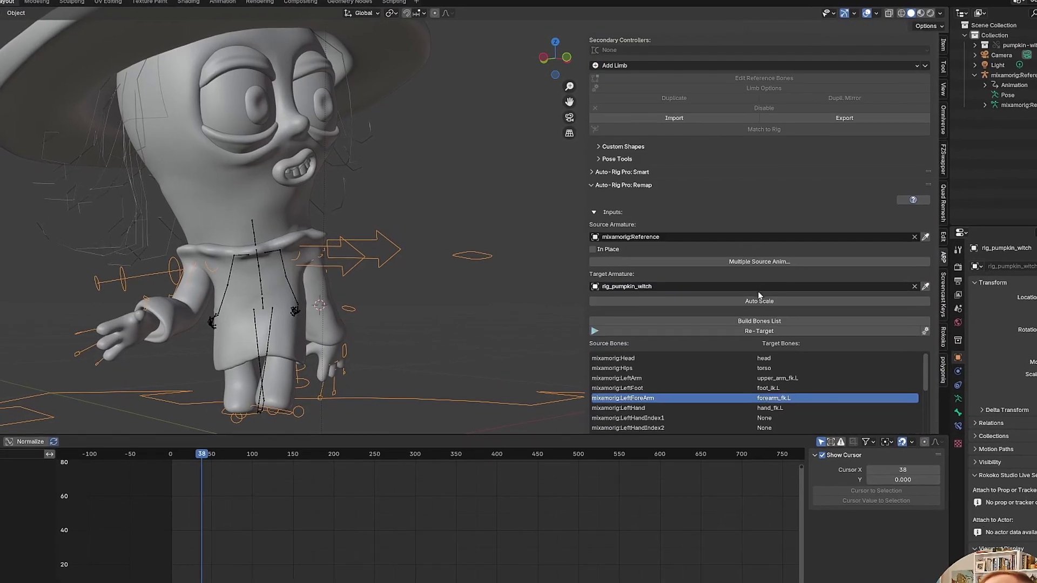
{"action": "scroll", "coordinate": [734, 401], "scroll_direction": "down", "scroll_amount": 5}
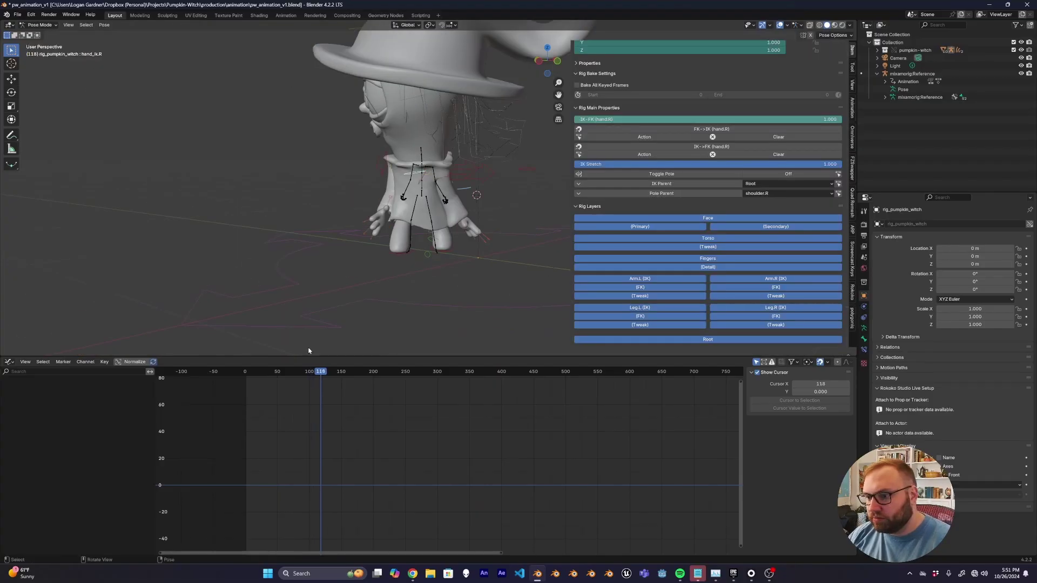
Play the retargeted animation from the start and examine how the witch's hands and body move.
{"action": "left_click_drag", "start_coordinate": [302, 373], "coordinate": [246, 383]}
{"action": "key", "text": "space"}
{"action": "scroll", "coordinate": [402, 270], "scroll_direction": "up", "scroll_amount": 5}
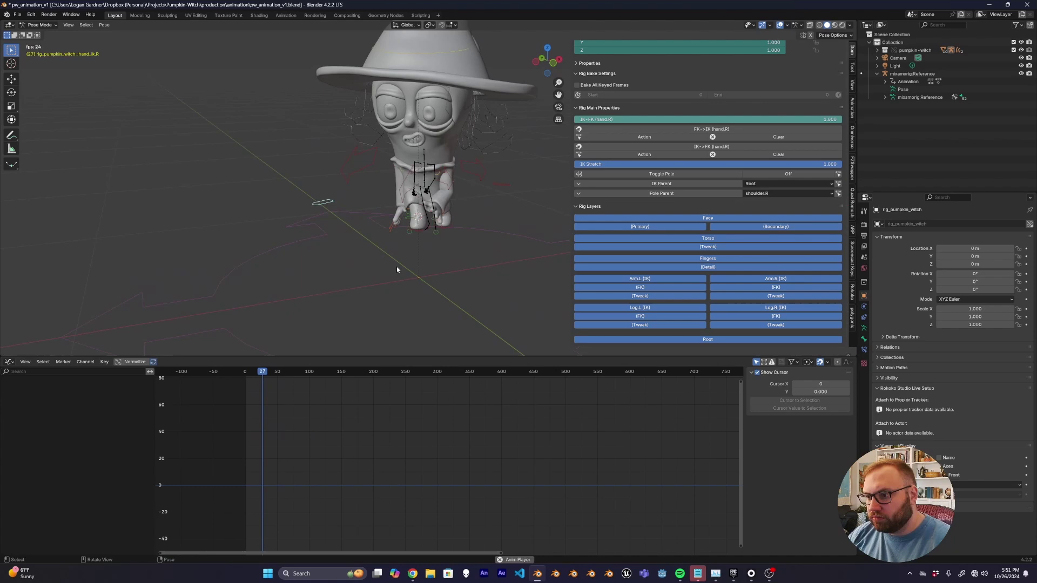
{"action": "left_click", "coordinate": [464, 212]}
{"action": "key", "text": "space"}
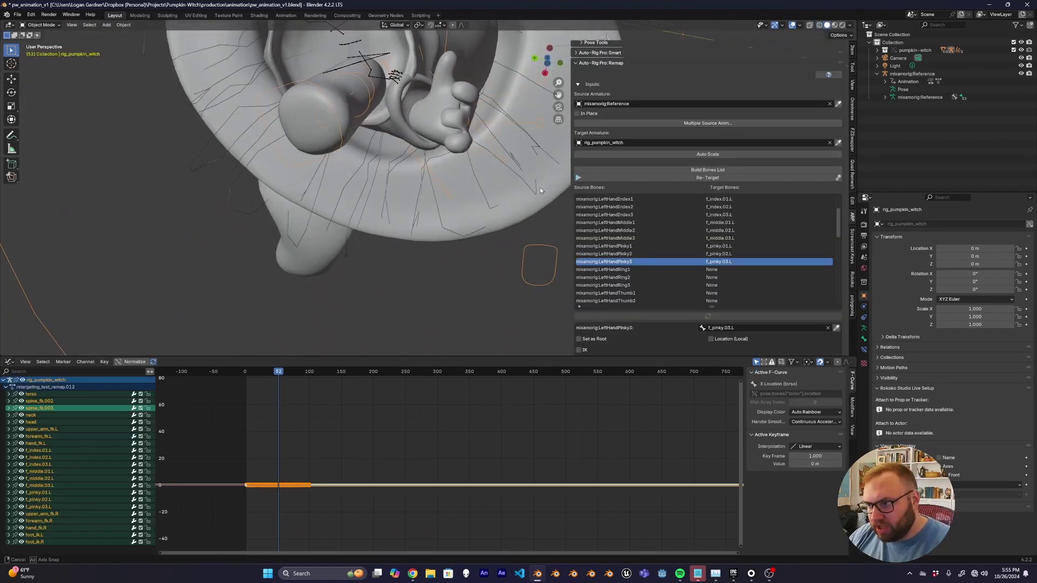
Inspect the witch's left hand and clear the target bones mapped to the LeftHandMiddle2, LeftHandMiddle3 and left pinky source bones.
{"action": "middle_click_drag", "start_coordinate": [540, 190], "coordinate": [442, 237]}
{"action": "scroll", "coordinate": [424, 216], "scroll_direction": "up", "scroll_amount": 5}
{"action": "scroll", "coordinate": [432, 217], "scroll_direction": "down", "scroll_amount": 4}
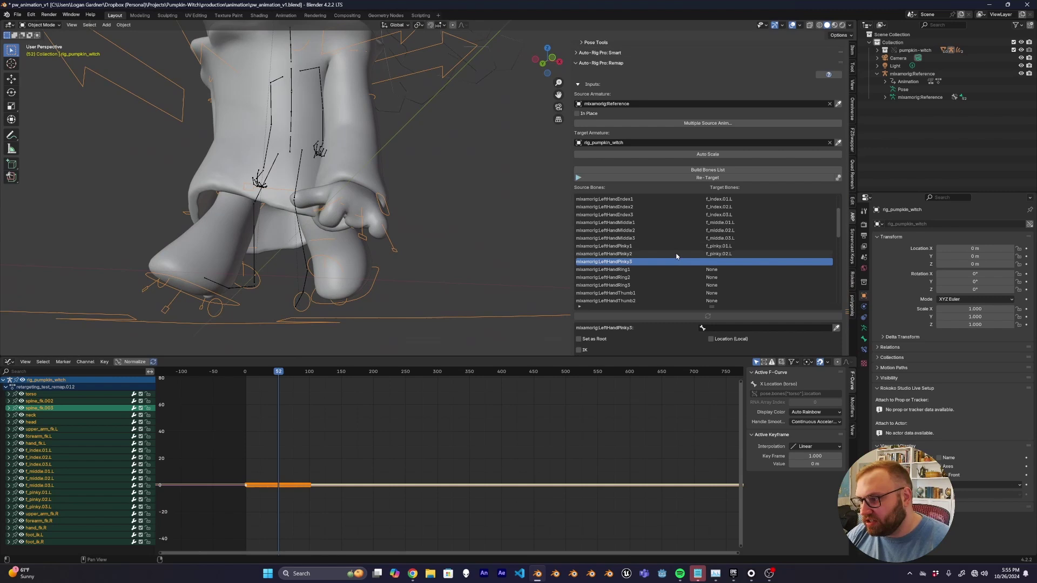
{"action": "scroll", "coordinate": [686, 258], "scroll_direction": "up", "scroll_amount": 5}
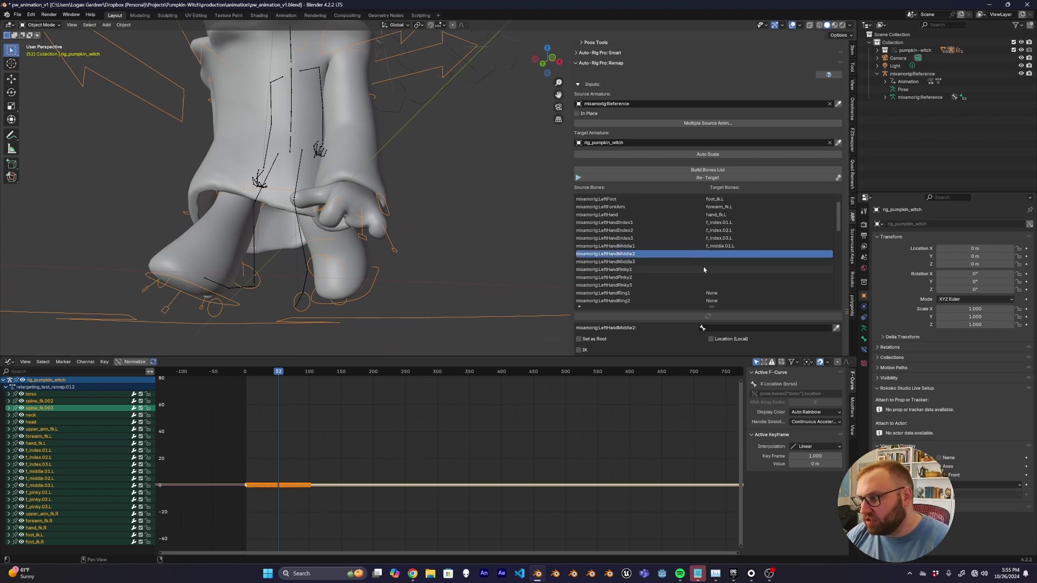
{"action": "left_click", "coordinate": [699, 270]}
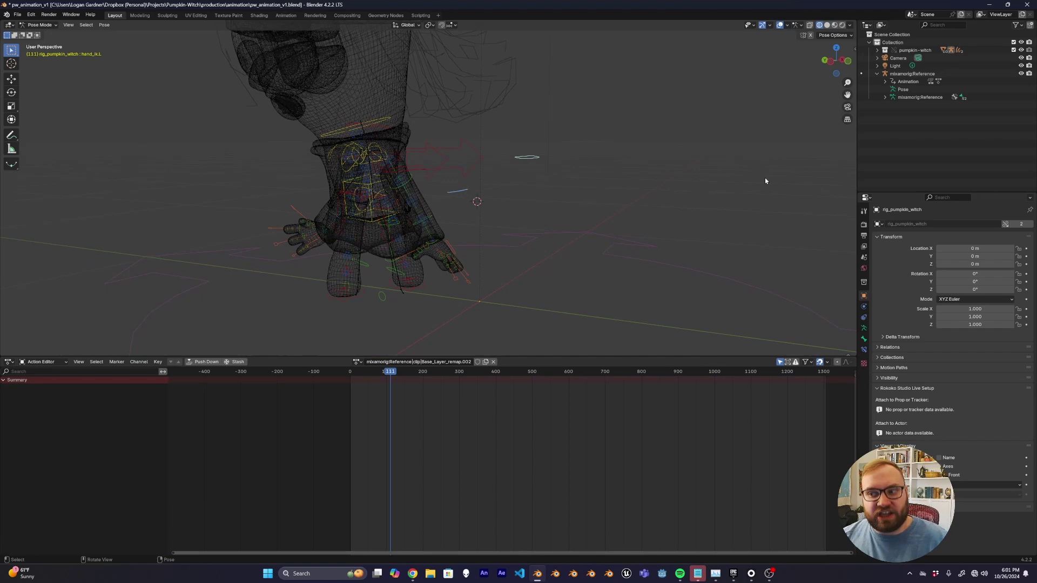
Apply the IK->FK snap for hand.L to the keyframes of the retargeted action.
{"action": "key", "text": "shift+z"}
{"action": "key", "text": "n"}
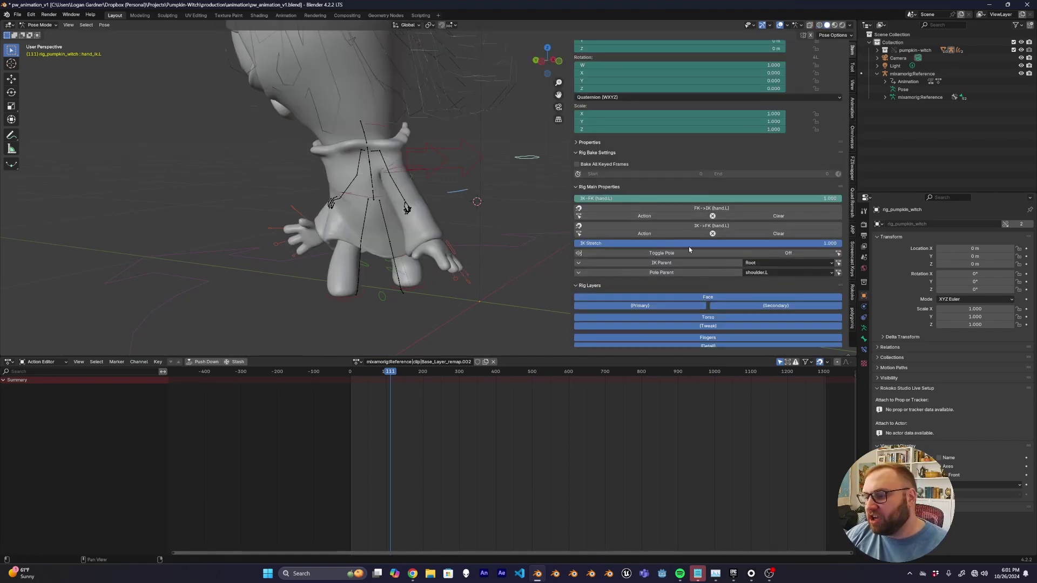
{"action": "left_click_drag", "start_coordinate": [505, 357], "coordinate": [508, 442]}
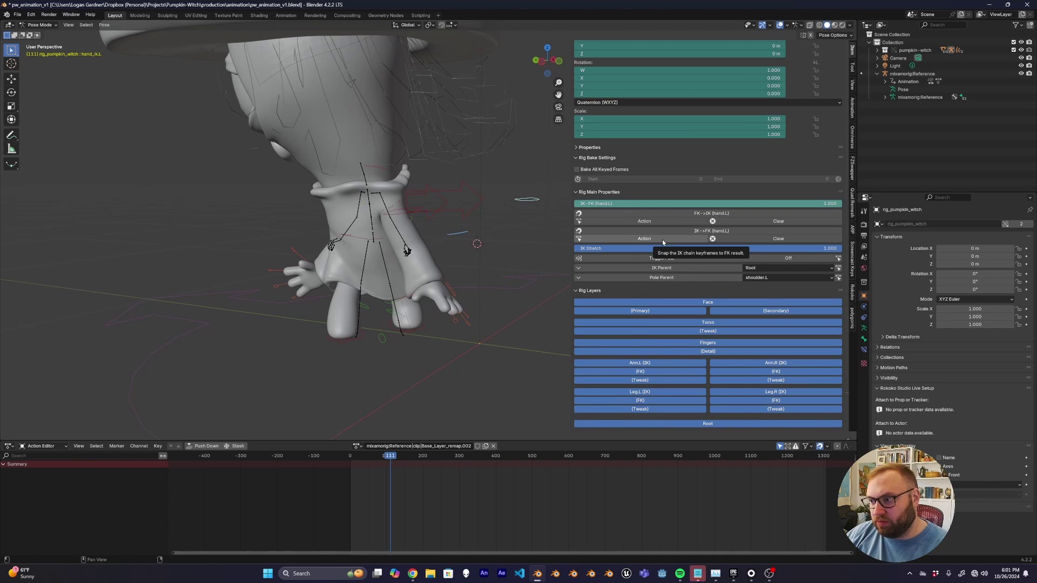
{"action": "key", "text": "shift+z"}
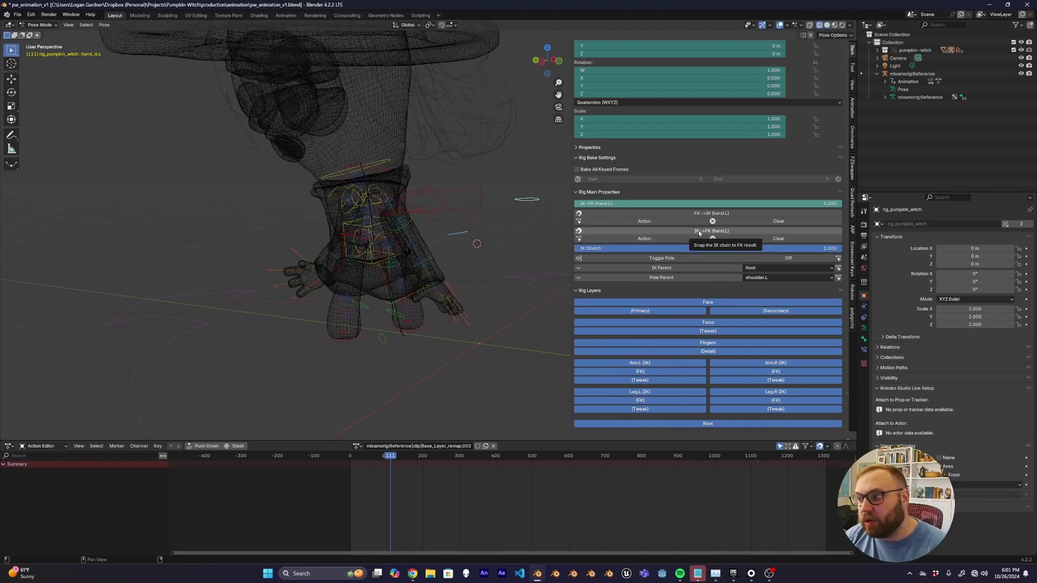
{"action": "left_click", "coordinate": [688, 240]}
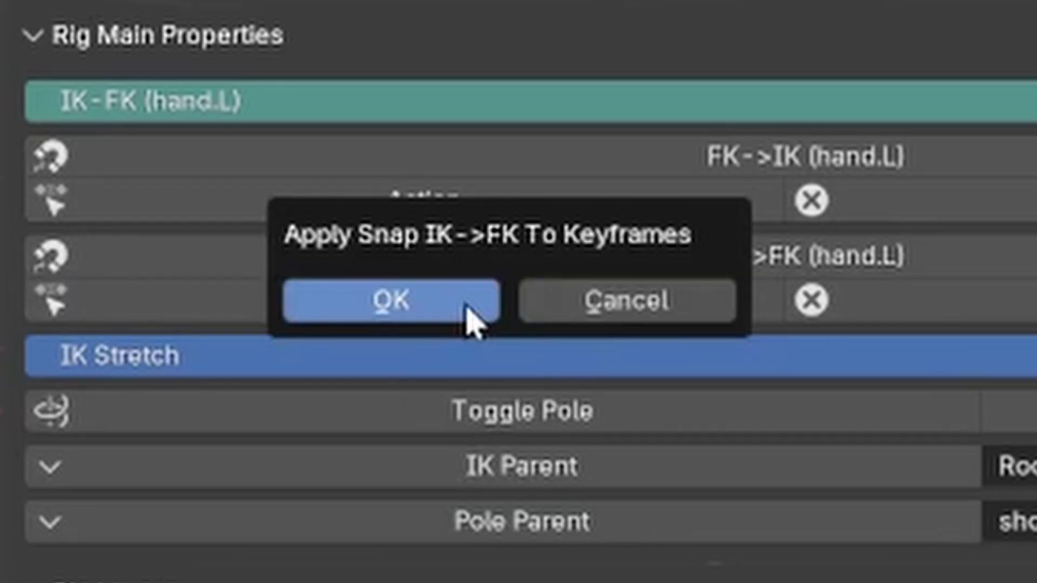
{"action": "left_click", "coordinate": [469, 316]}
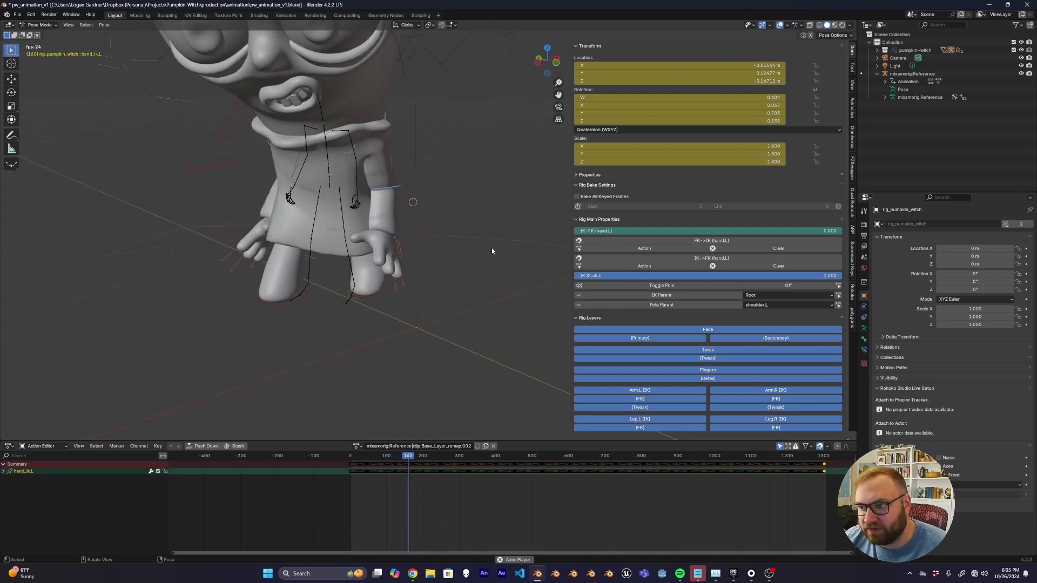
Stop playback at frame 180 and try moving and rotating the hand_ik.L control to repose the left hand.
{"action": "key", "text": "space"}
{"action": "scroll", "coordinate": [413, 231], "scroll_direction": "up", "scroll_amount": 4}
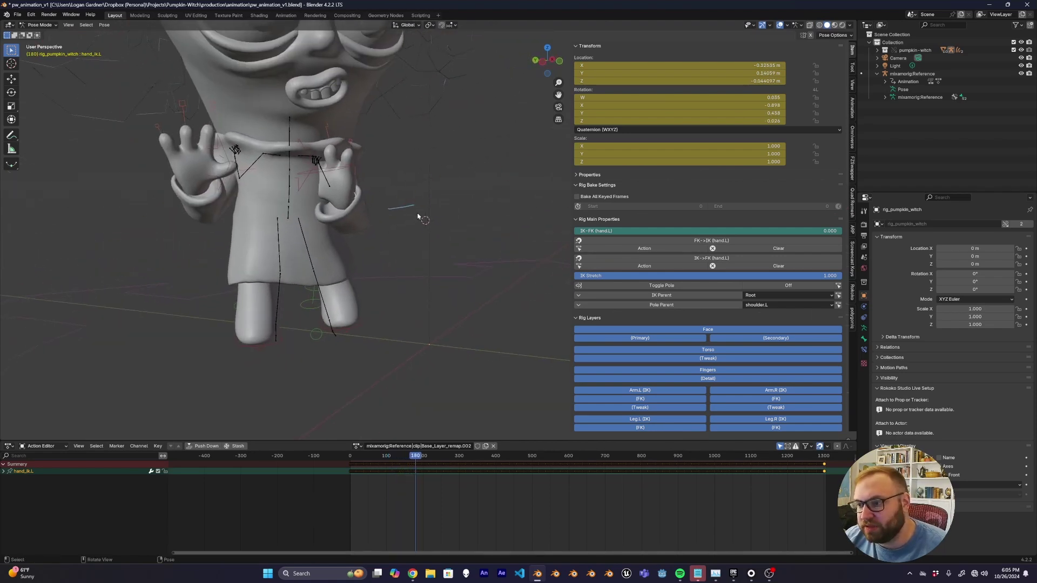
{"action": "key", "text": "g"}
{"action": "left_click", "coordinate": [443, 194]}
{"action": "key", "text": "r"}
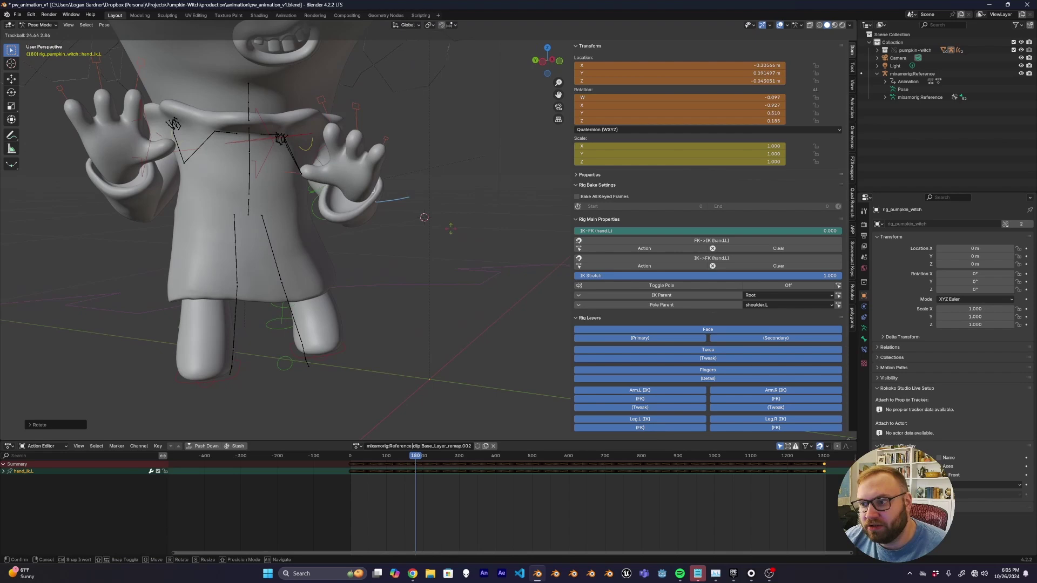
{"action": "key", "text": "r"}
{"action": "key", "text": "r"}
{"action": "left_click", "coordinate": [435, 265]}
{"action": "middle_click_drag", "start_coordinate": [435, 264], "coordinate": [411, 286]}
Go to frame 308 and examine the hand pose and its IK control in wireframe and solid display.
{"action": "left_click_drag", "start_coordinate": [413, 452], "coordinate": [462, 456]}
{"action": "key", "text": "shift+z"}
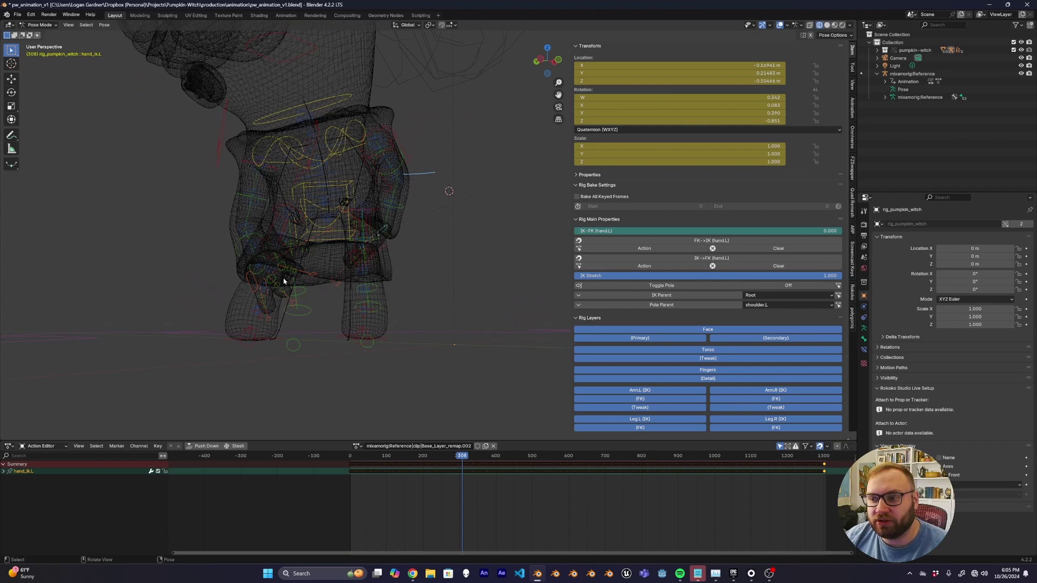
{"action": "key", "text": "shift+z"}
{"action": "left_click", "coordinate": [424, 168]}
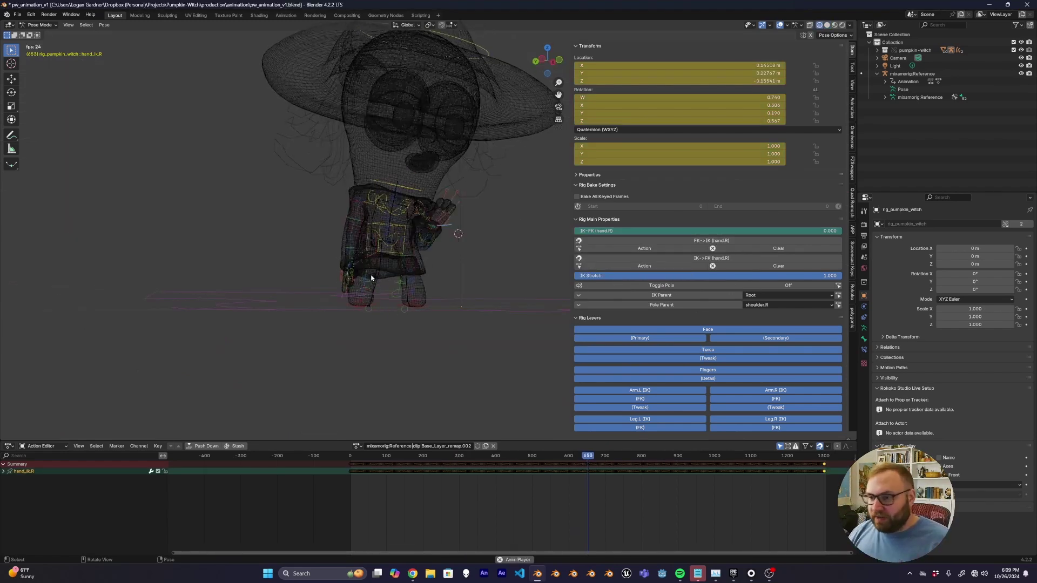
Play and scrub the animation in solid shading to check the motion of the hand_ik.R control.
{"action": "key", "text": "shift+z"}
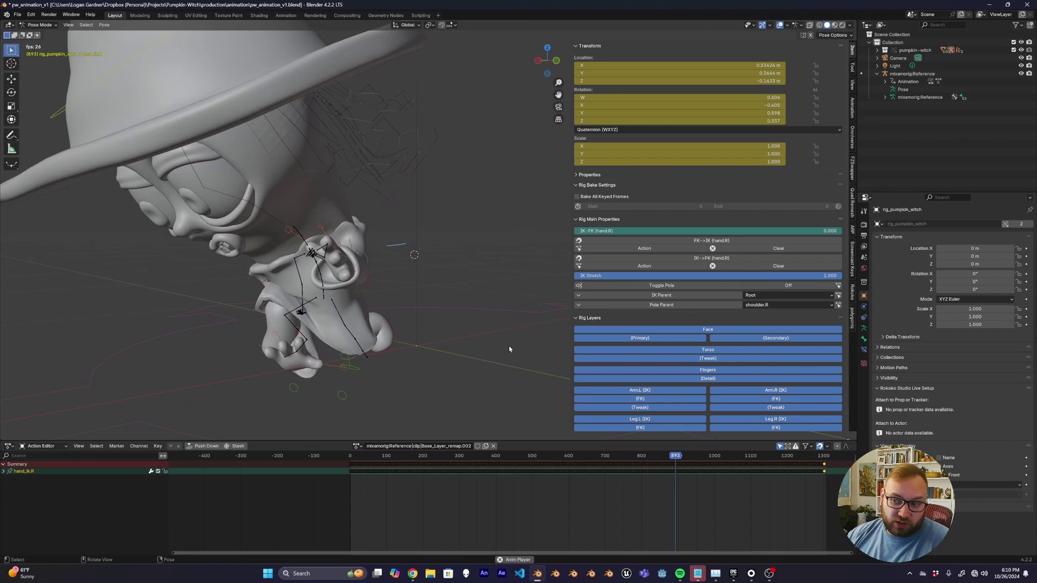
{"action": "left_click", "coordinate": [498, 341]}
{"action": "left_click", "coordinate": [669, 463]}
{"action": "left_click_drag", "start_coordinate": [669, 463], "coordinate": [358, 458]}
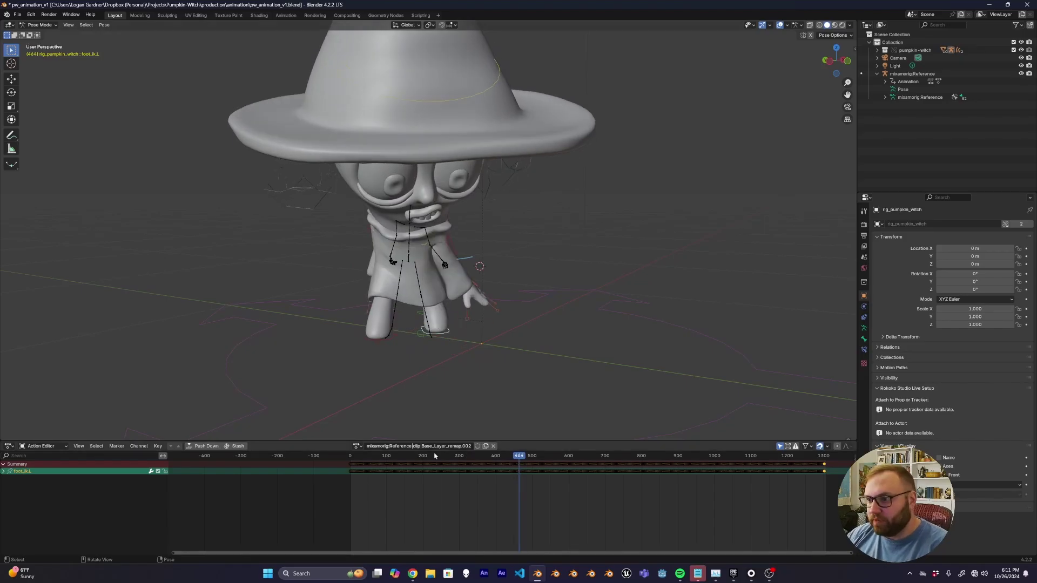
Switch from the Action Editor to Nonlinear Animation and push the witch rig's action down as an NLA strip.
{"action": "left_click_drag", "start_coordinate": [435, 456], "coordinate": [405, 457]}
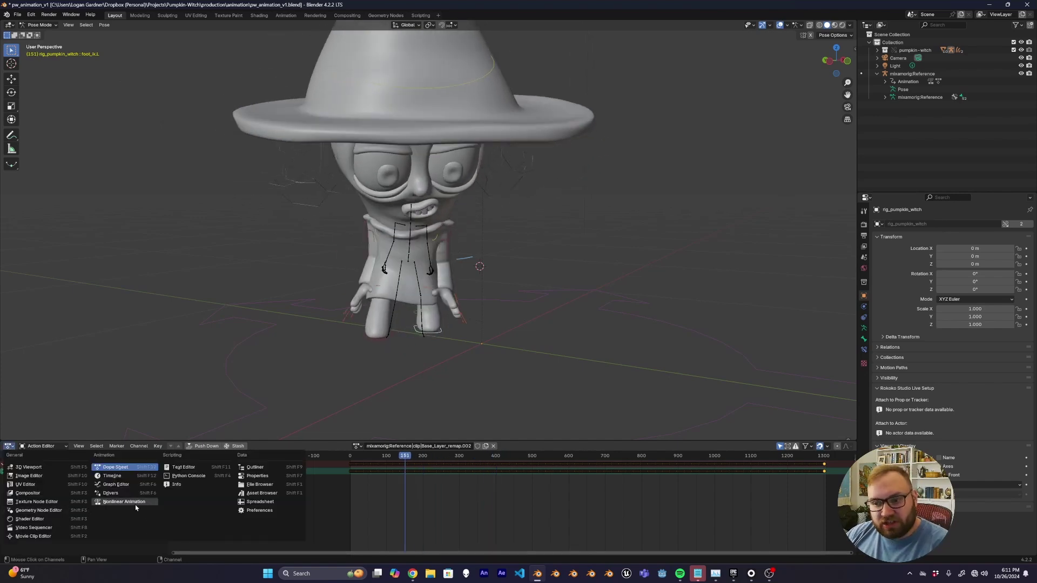
{"action": "left_click", "coordinate": [135, 503]}
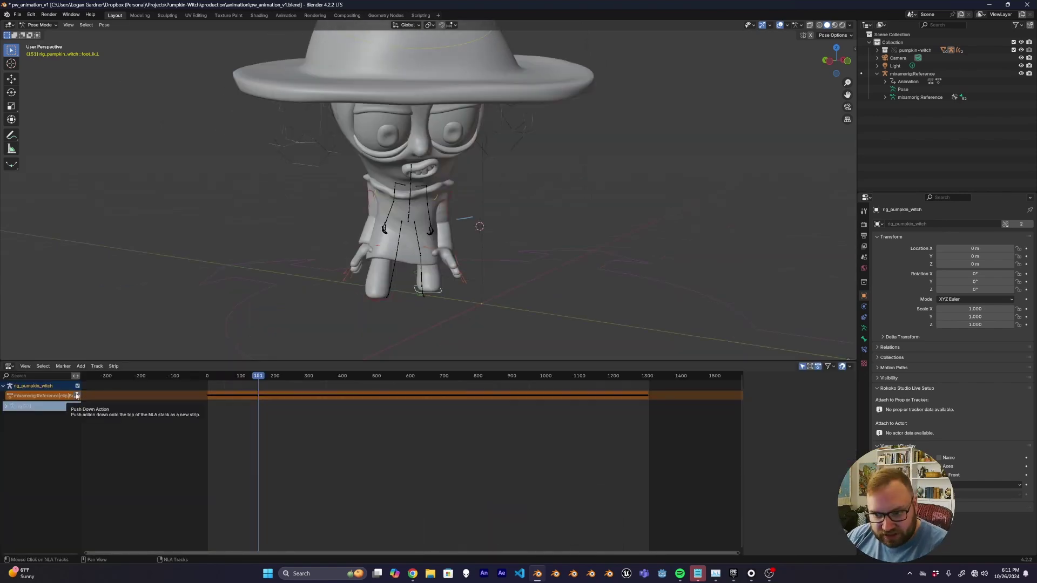
{"action": "left_click", "coordinate": [77, 396]}
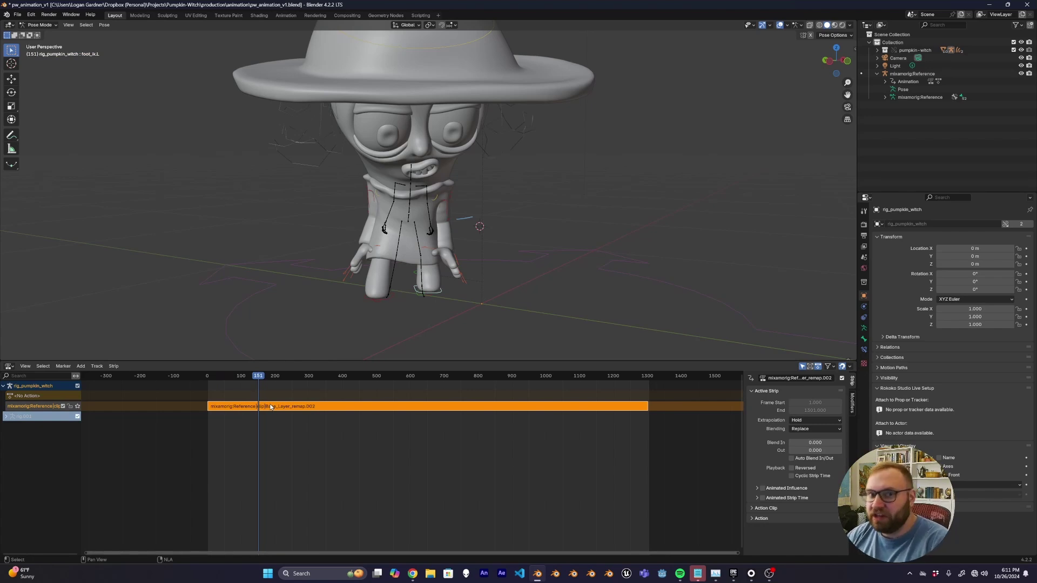
Split the witch's NLA strip at frames 334 and 423, leaving the middle section selected.
{"action": "left_click_drag", "start_coordinate": [258, 377], "coordinate": [321, 377]}
{"action": "right_click", "coordinate": [316, 458]}
{"action": "left_click", "coordinate": [411, 437]}
{"action": "left_click", "coordinate": [331, 407]}
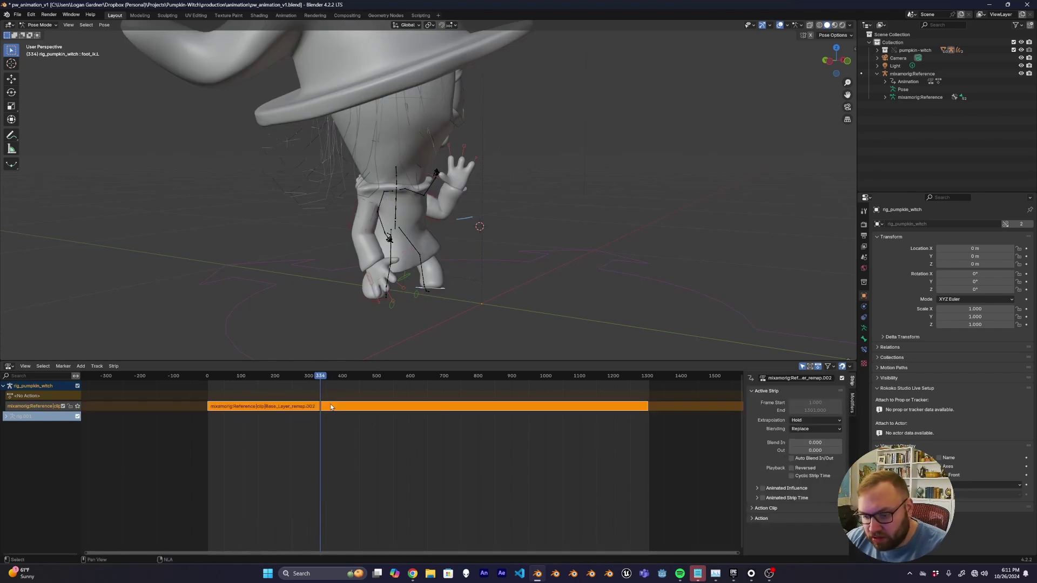
{"action": "left_click_drag", "start_coordinate": [320, 377], "coordinate": [342, 378]}
{"action": "key", "text": "y"}
{"action": "left_click", "coordinate": [340, 410]}
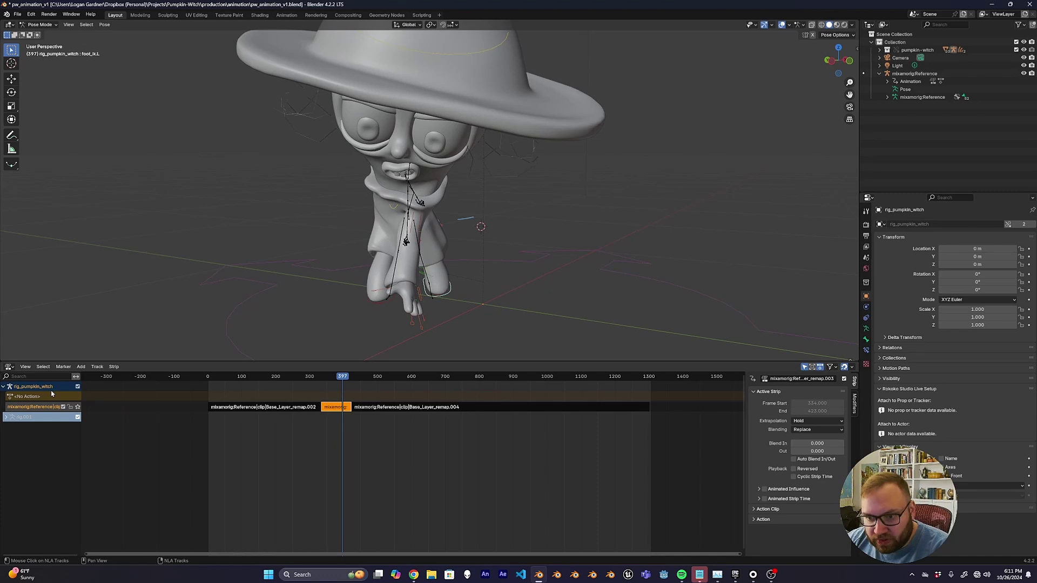
Add three NLA tracks above the existing one and move the middle strip up to NlaTrack.002.
{"action": "left_click", "coordinate": [97, 366]}
{"action": "left_click", "coordinate": [106, 378]}
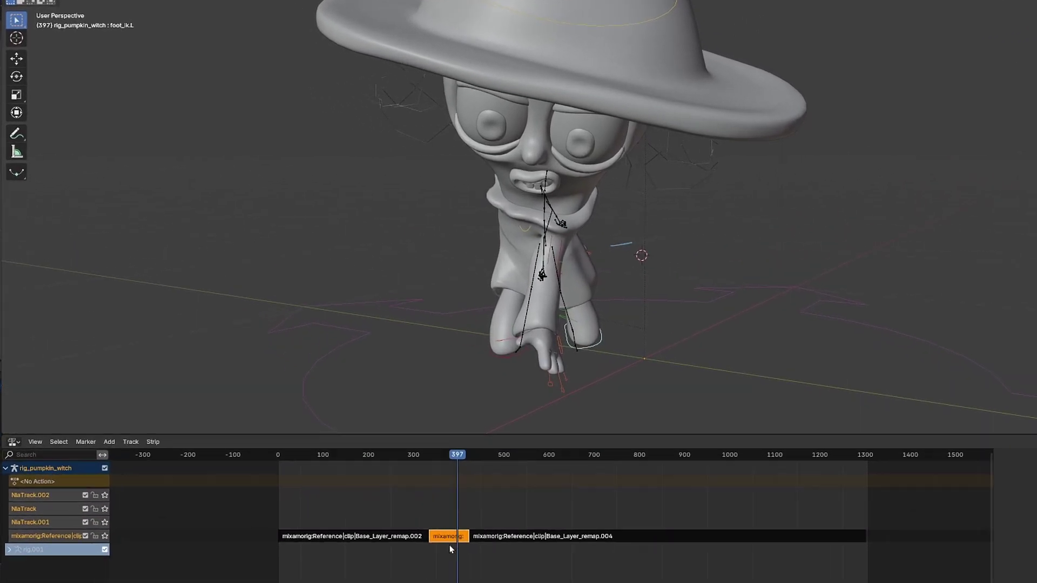
{"action": "left_click_drag", "start_coordinate": [450, 542], "coordinate": [470, 512]}
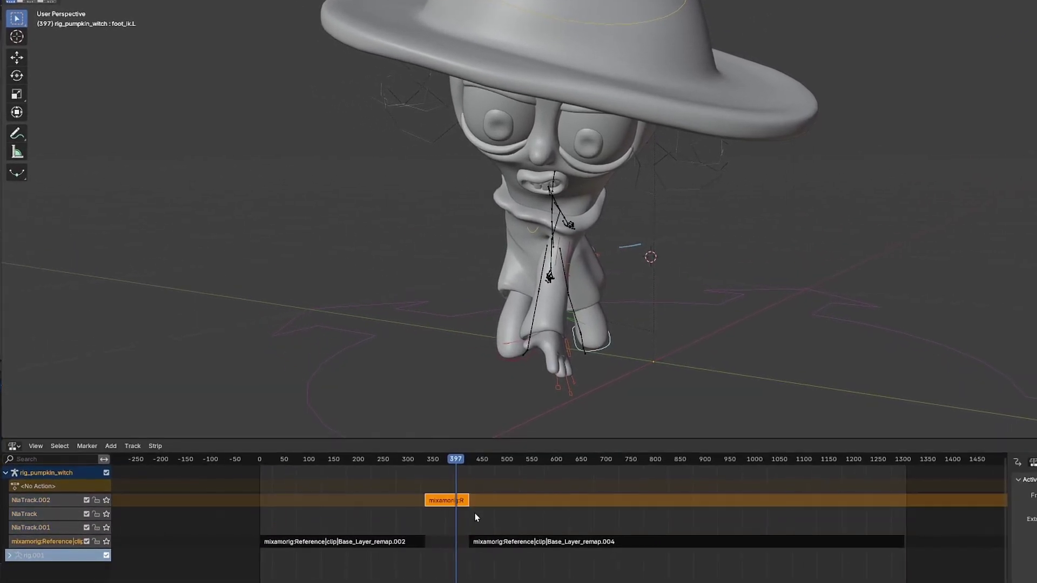
{"action": "left_click_drag", "start_coordinate": [441, 461], "coordinate": [411, 491]}
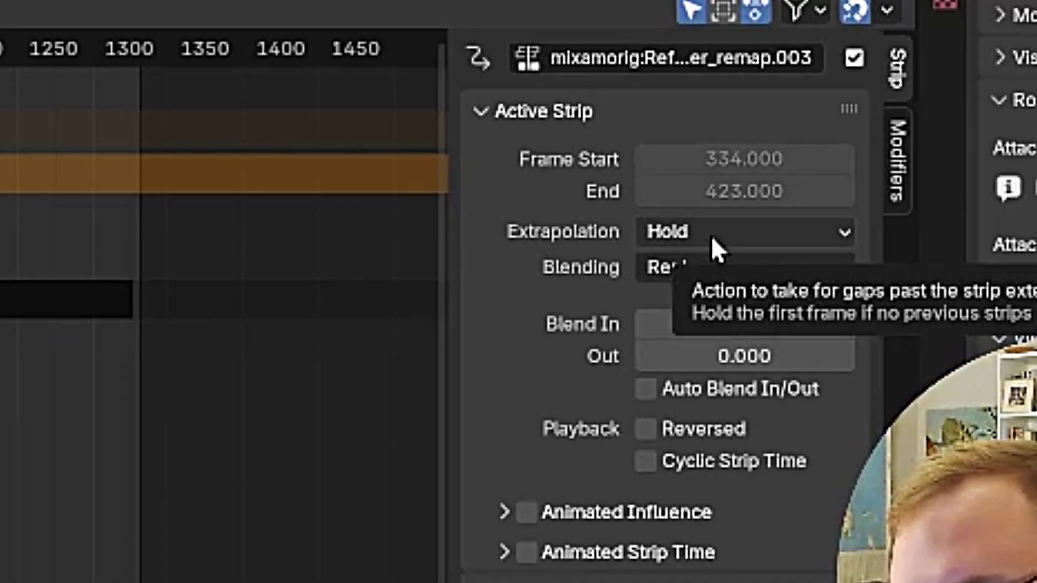
Set the remap.003 strip's Extrapolation to Nothing and its Blend In to 4.
{"action": "left_click", "coordinate": [731, 234]}
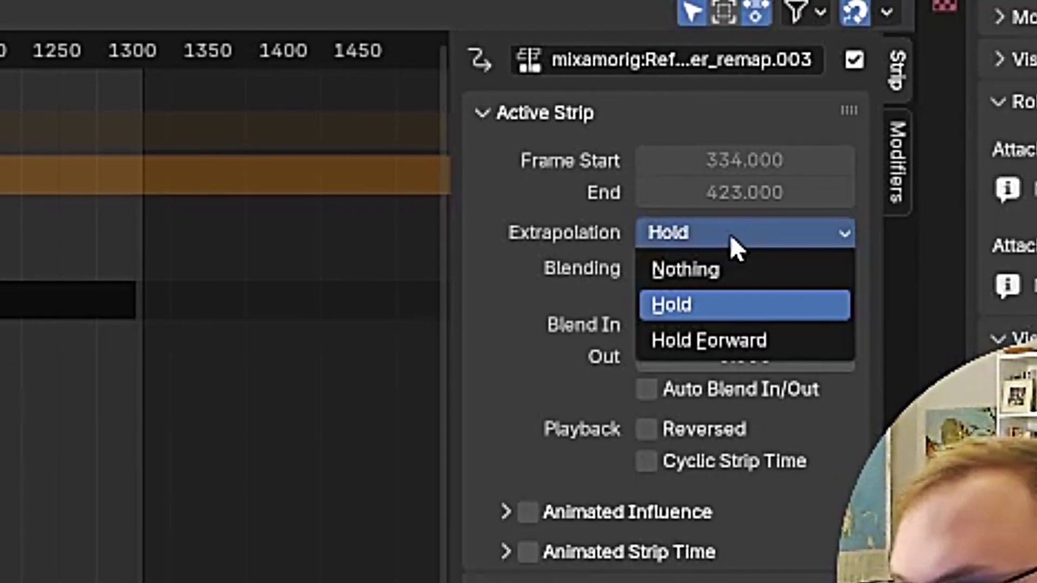
{"action": "left_click", "coordinate": [728, 270]}
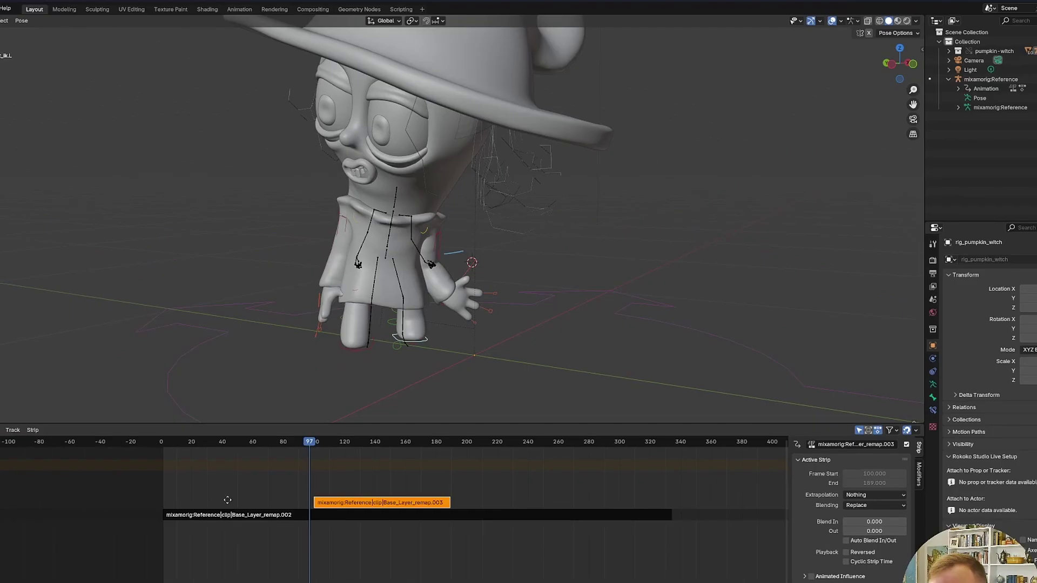
{"action": "double_click", "coordinate": [872, 518]}
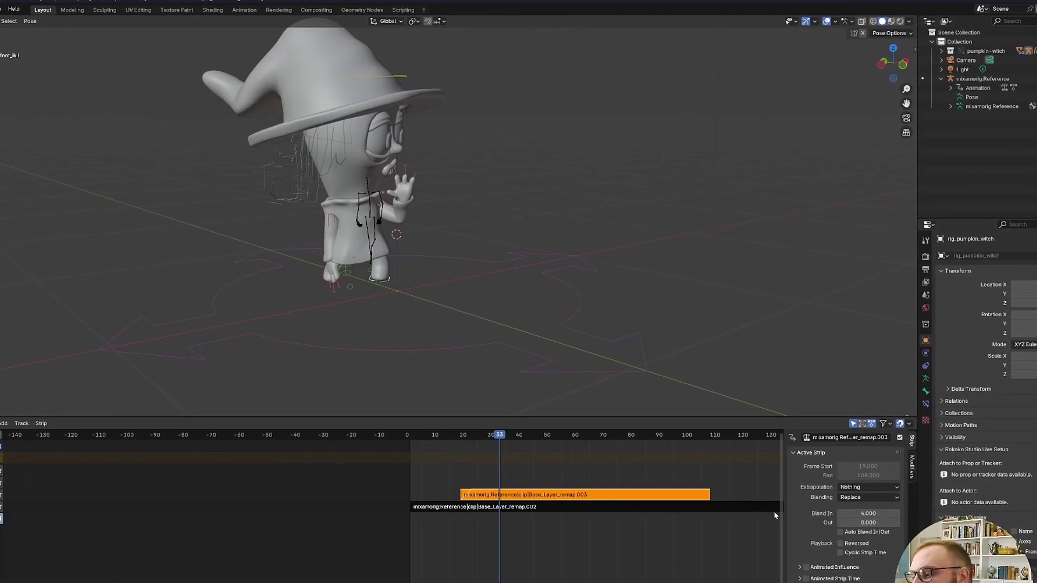
{"action": "scroll", "coordinate": [461, 551], "scroll_direction": "down", "scroll_amount": 3}
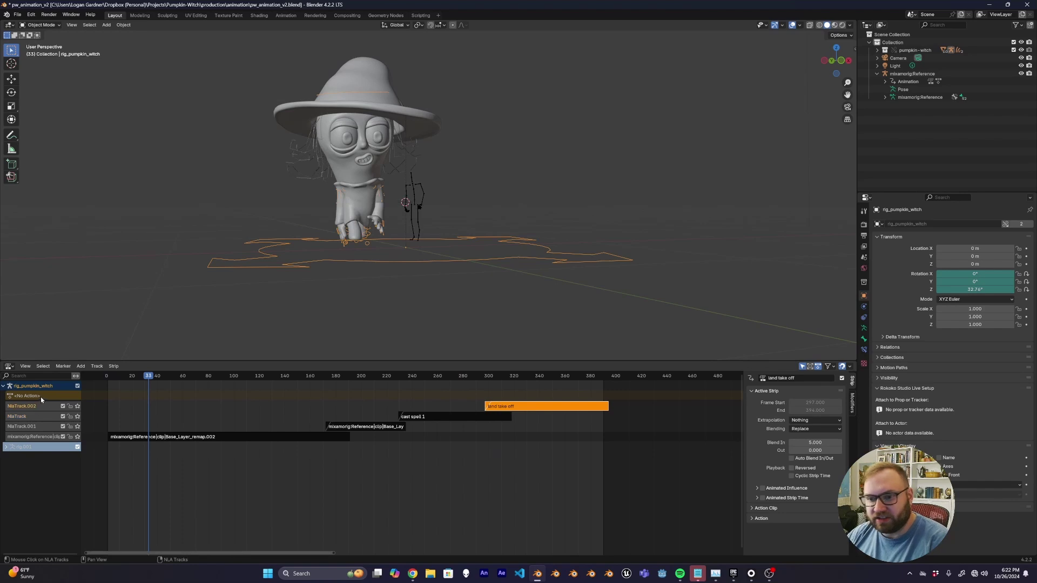
Set the Blending of the witch rig's empty active action layer to Combine.
{"action": "left_click", "coordinate": [43, 396]}
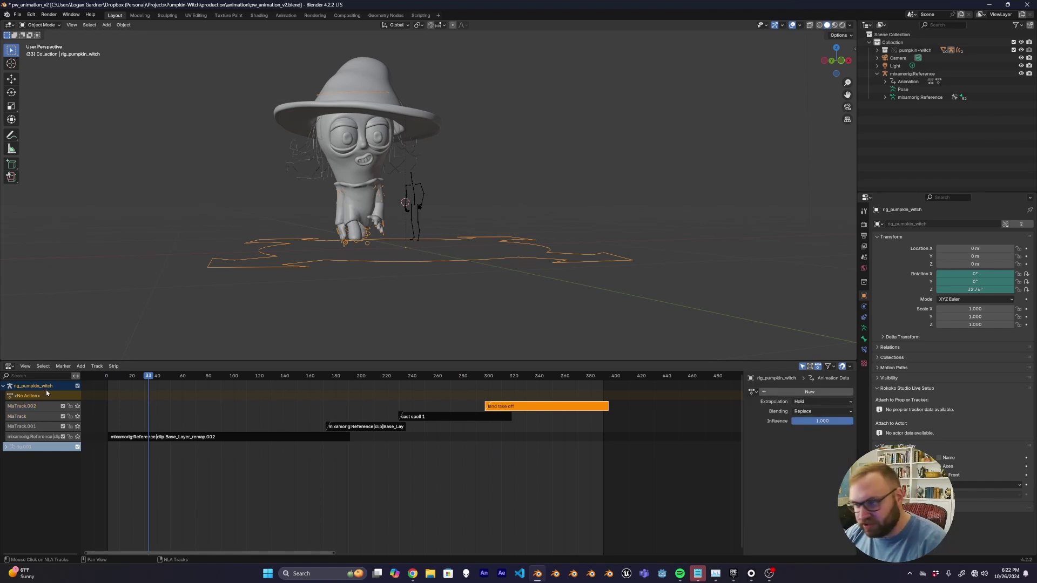
{"action": "left_click", "coordinate": [822, 411]}
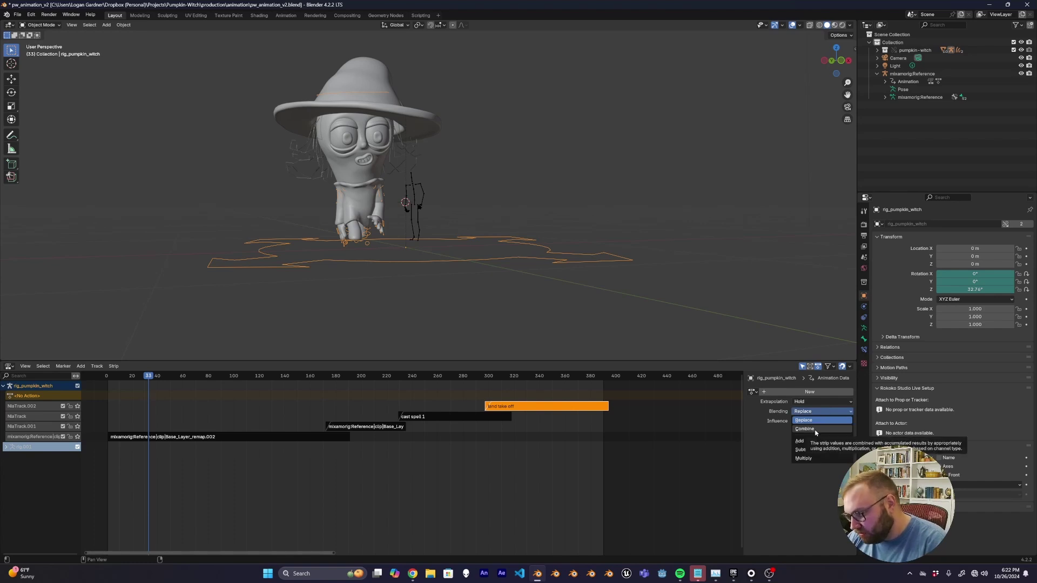
{"action": "left_click", "coordinate": [816, 429]}
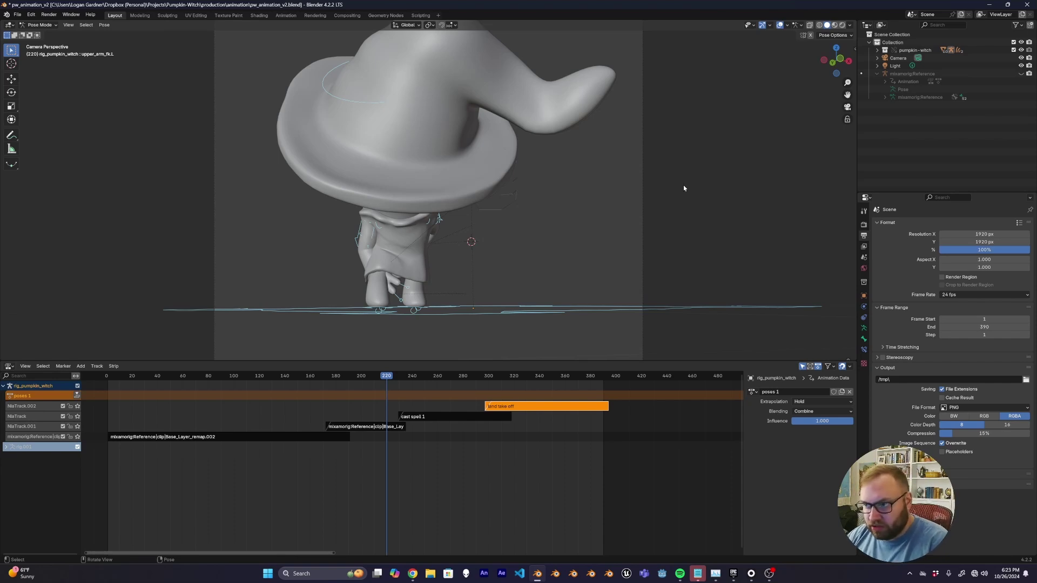
Split the 3D viewport into two equal views, one through the camera and one a close free perspective of the witch's body.
{"action": "left_click_drag", "start_coordinate": [856, 22], "coordinate": [568, 24]}
{"action": "key", "text": "Home"}
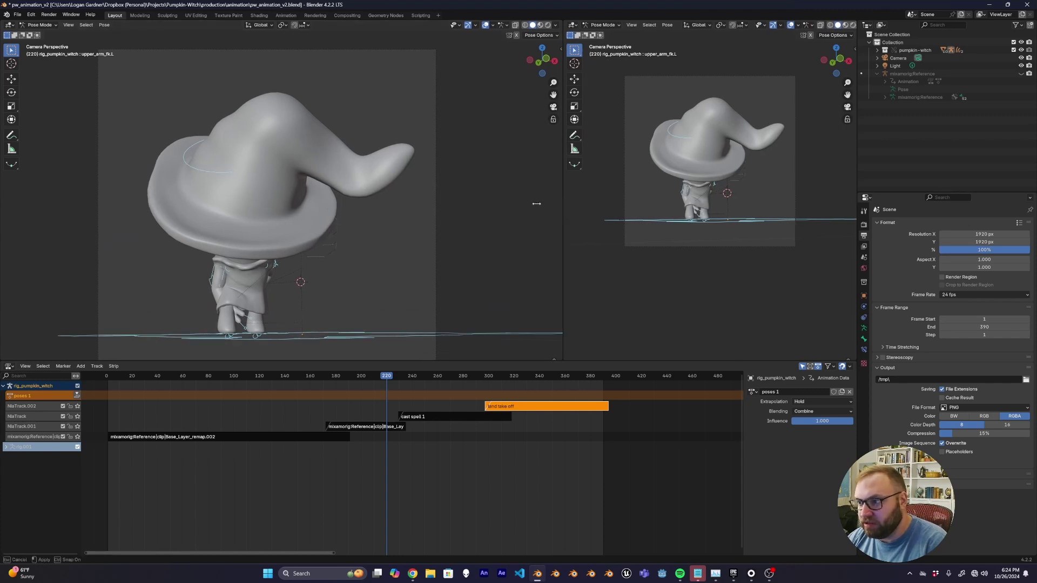
{"action": "left_click_drag", "start_coordinate": [565, 204], "coordinate": [440, 205]}
{"action": "scroll", "coordinate": [676, 222], "scroll_direction": "up", "scroll_amount": 2}
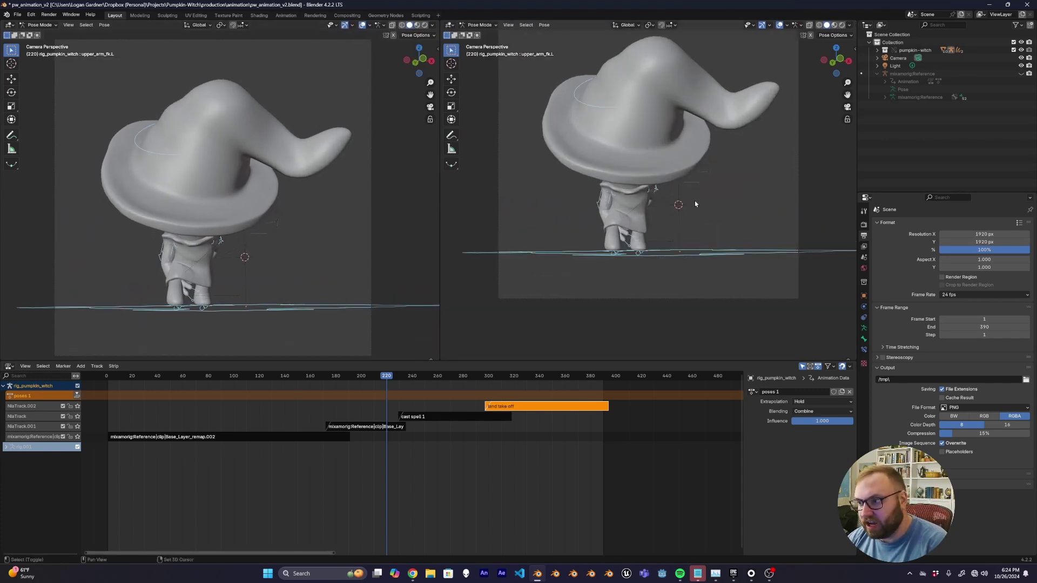
{"action": "mouse_move", "coordinate": [694, 200]}
{"action": "middle_mouse_down"}
{"action": "mouse_move", "coordinate": [678, 226]}
{"action": "mouse_move", "coordinate": [702, 184]}
{"action": "mouse_move", "coordinate": [799, 197]}
{"action": "mouse_move", "coordinate": [699, 178]}
{"action": "mouse_move", "coordinate": [540, 226]}
{"action": "middle_mouse_up"}
{"action": "scroll", "coordinate": [678, 226], "scroll_direction": "up", "scroll_amount": 5}
{"action": "scroll", "coordinate": [682, 228], "scroll_direction": "down", "scroll_amount": 3}
Move the witch's right hand IK control at frame 220 and rotate it freely so the hand rests in front of the hip.
{"action": "key", "text": "shift+z"}
{"action": "left_click", "coordinate": [702, 185]}
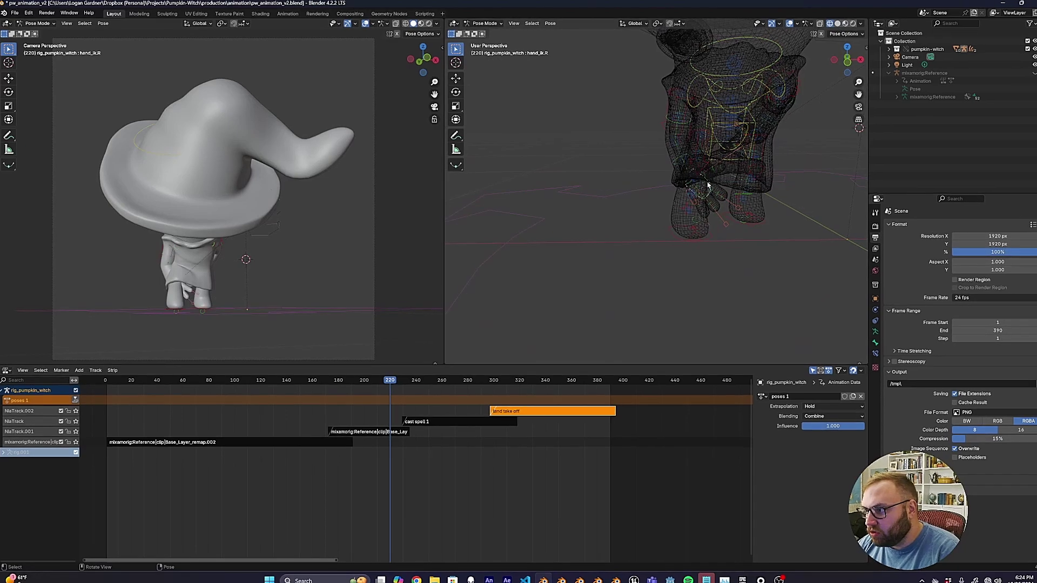
{"action": "key", "text": "shift+z"}
{"action": "key", "text": "g"}
{"action": "left_click", "coordinate": [243, 291]}
{"action": "middle_click_drag", "start_coordinate": [675, 205], "coordinate": [724, 178]}
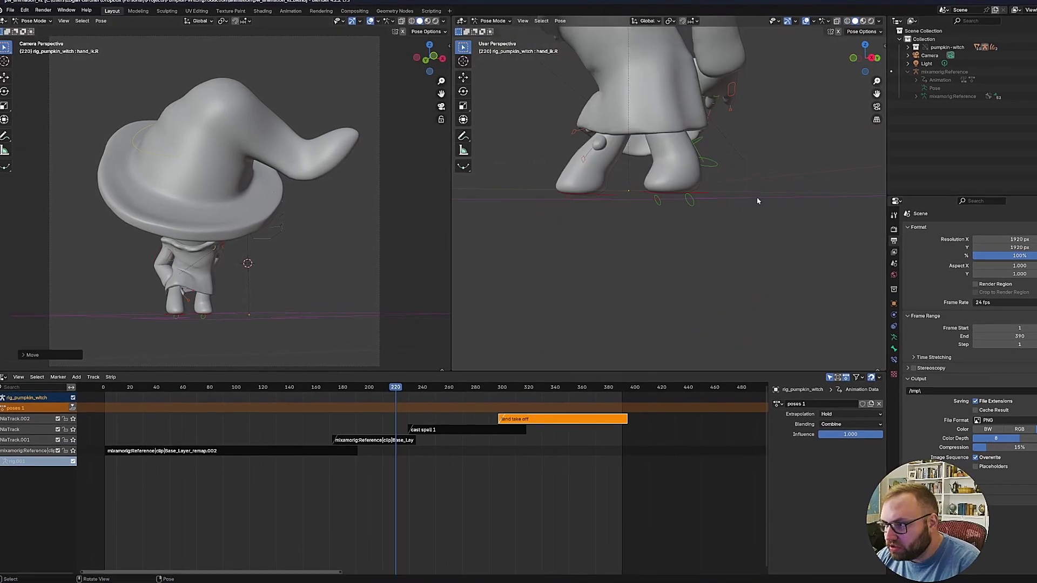
{"action": "key", "text": "r"}
{"action": "key", "text": "r"}
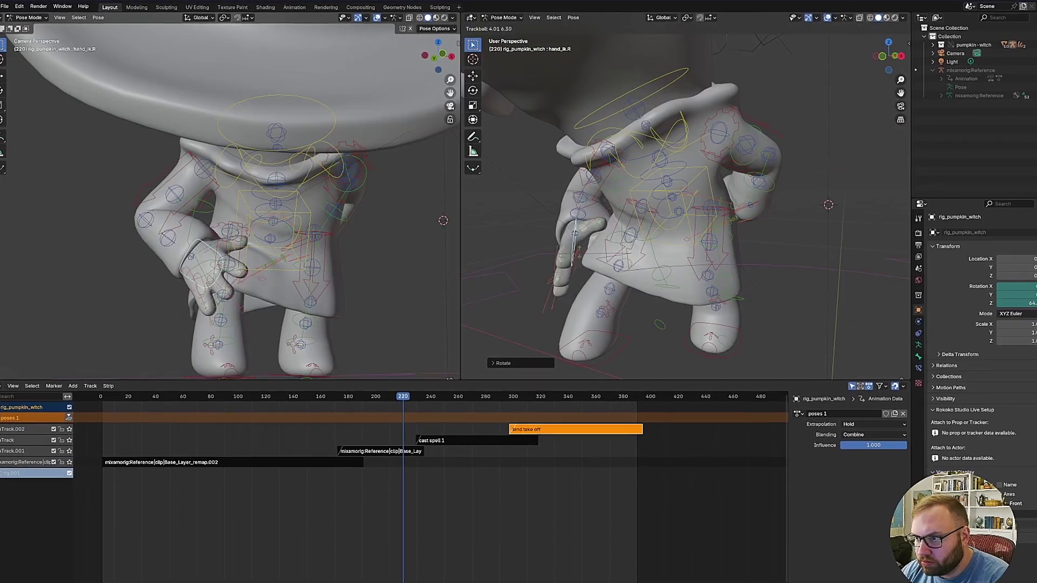
Reposition the witch's left hand IK control at frame 220.
{"action": "middle_click_drag", "start_coordinate": [697, 226], "coordinate": [644, 222]}
{"action": "left_click", "coordinate": [345, 216]}
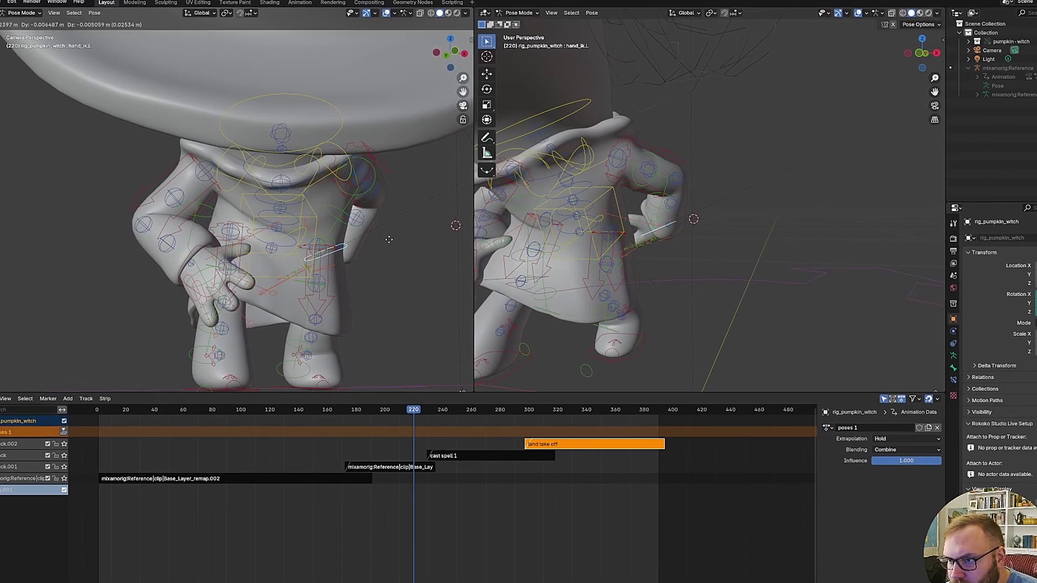
{"action": "key", "text": "g"}
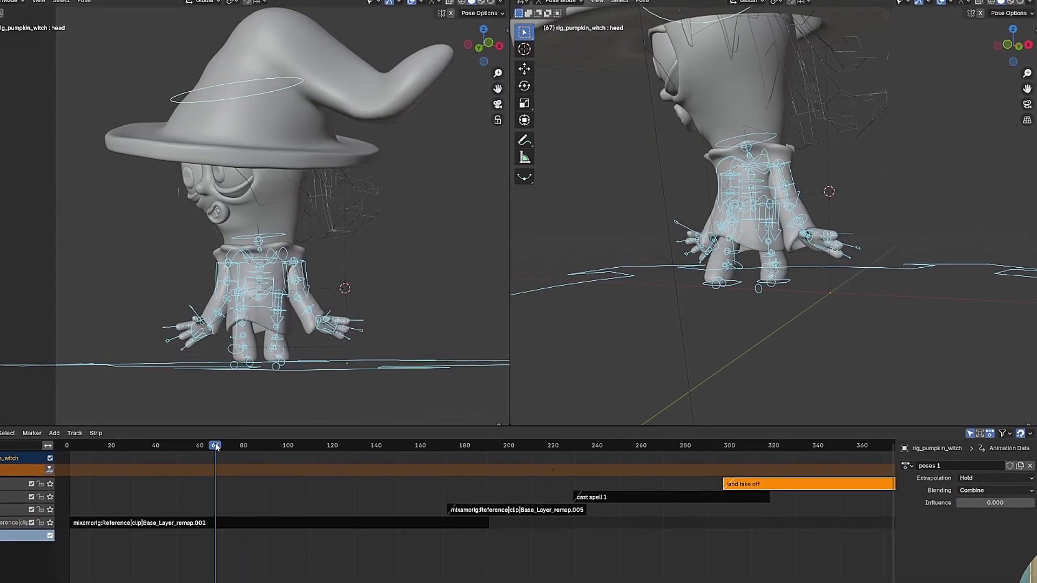
Adjust the right side of the witch's pose at frame 65 by moving the selected control along Z.
{"action": "key", "text": "space"}
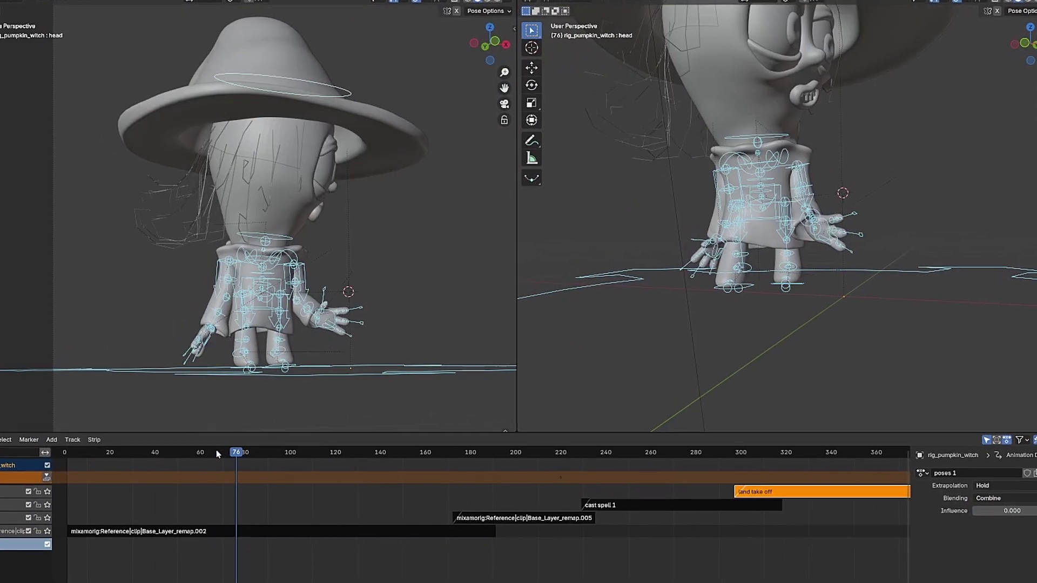
{"action": "key", "text": "space"}
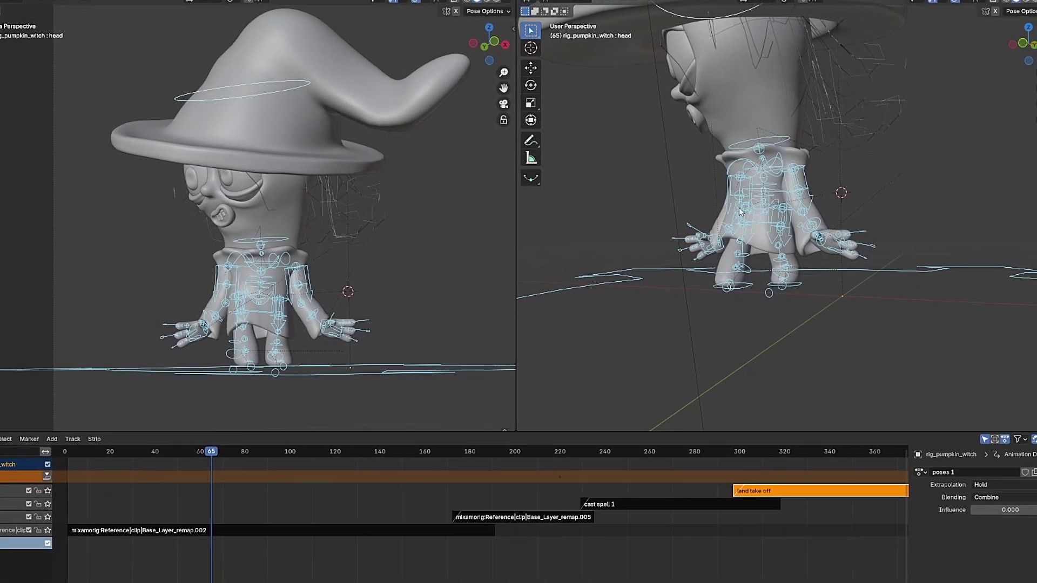
{"action": "left_click", "coordinate": [880, 331]}
{"action": "scroll", "coordinate": [675, 291], "scroll_direction": "up", "scroll_amount": 5}
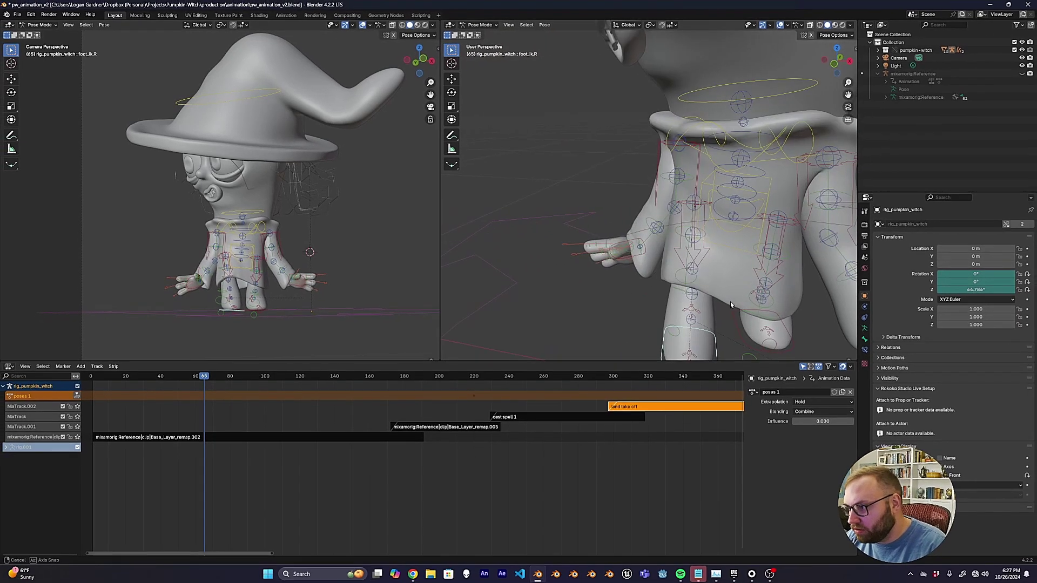
{"action": "left_click", "coordinate": [626, 232]}
{"action": "key", "text": "g"}
{"action": "key", "text": "z"}
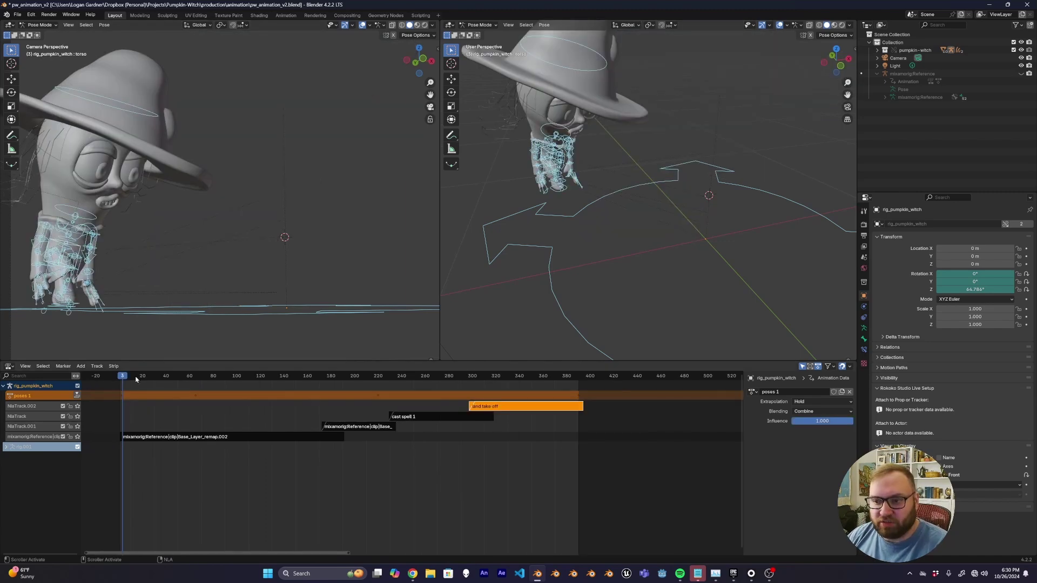
Move the torso control at frame 119 and scale the control near the witch's right elbow.
{"action": "left_click", "coordinate": [163, 381]}
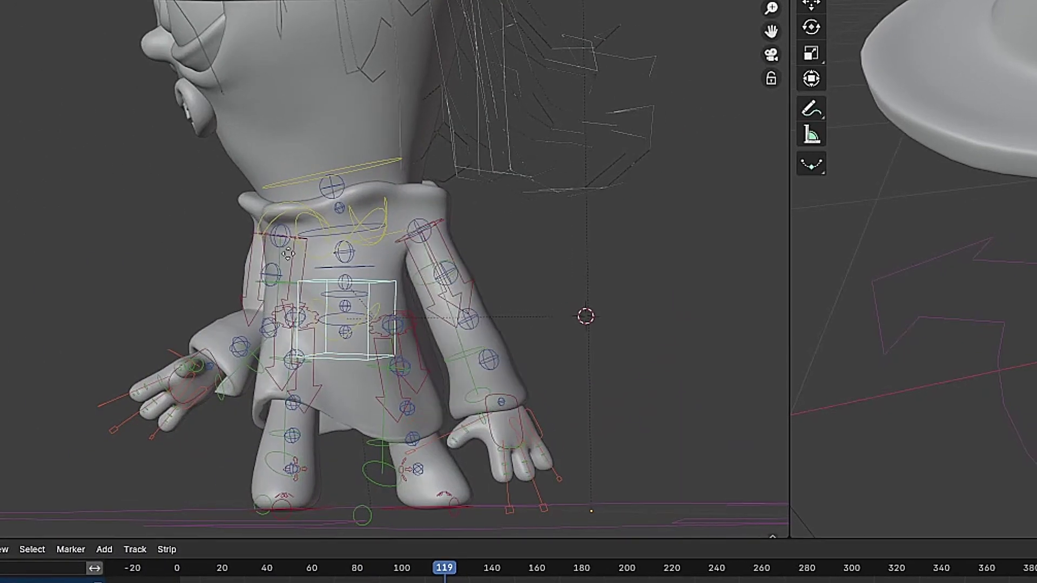
{"action": "key", "text": "g"}
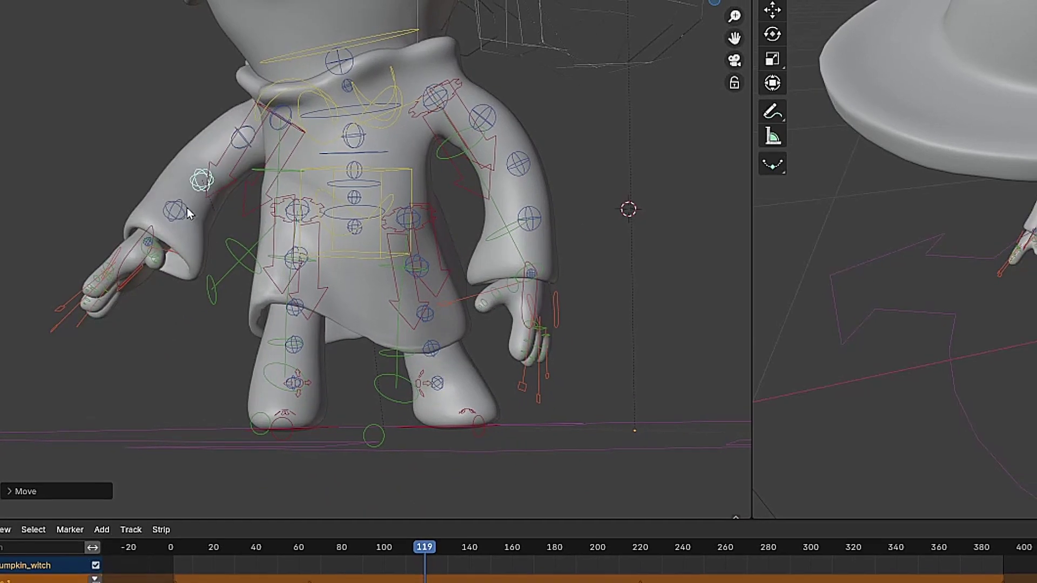
{"action": "key", "text": "s"}
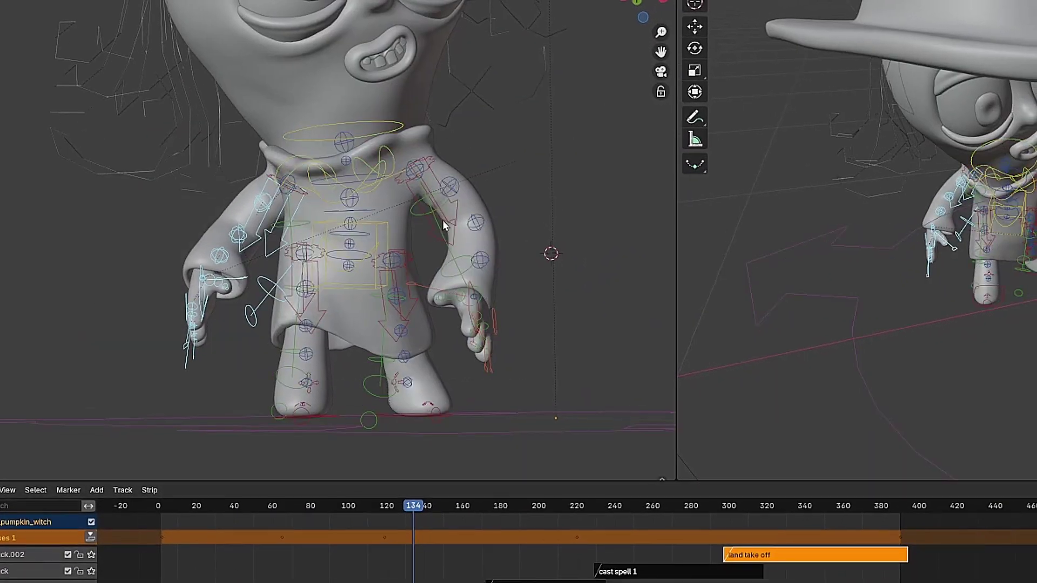
Pose the witch at frame 276 with the right shoulder rotated and the left hand raised beside her head.
{"action": "left_click", "coordinate": [439, 521]}
{"action": "left_click_drag", "start_coordinate": [416, 504], "coordinate": [494, 497]}
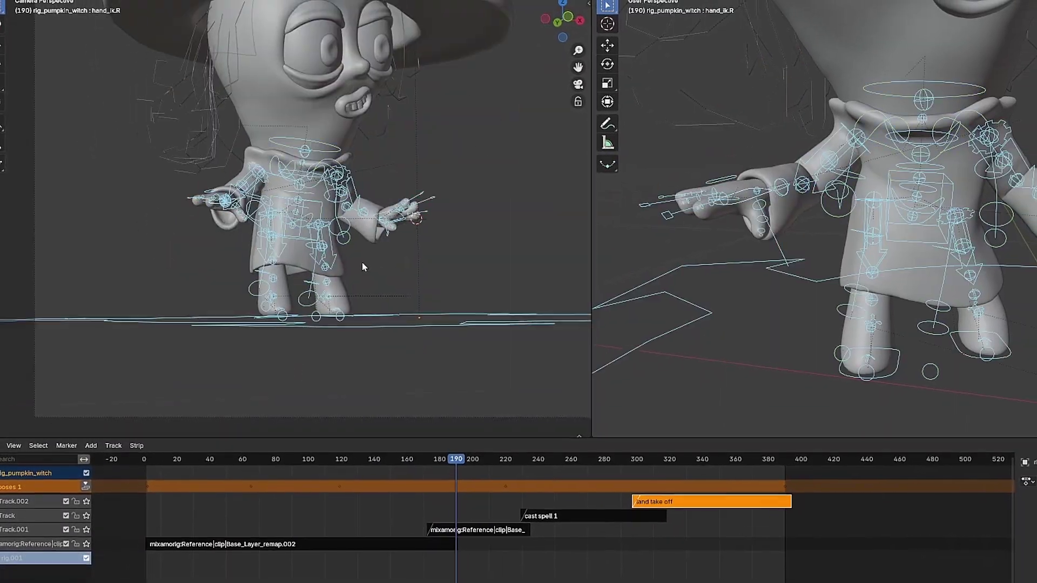
{"action": "left_click_drag", "start_coordinate": [432, 459], "coordinate": [557, 454]}
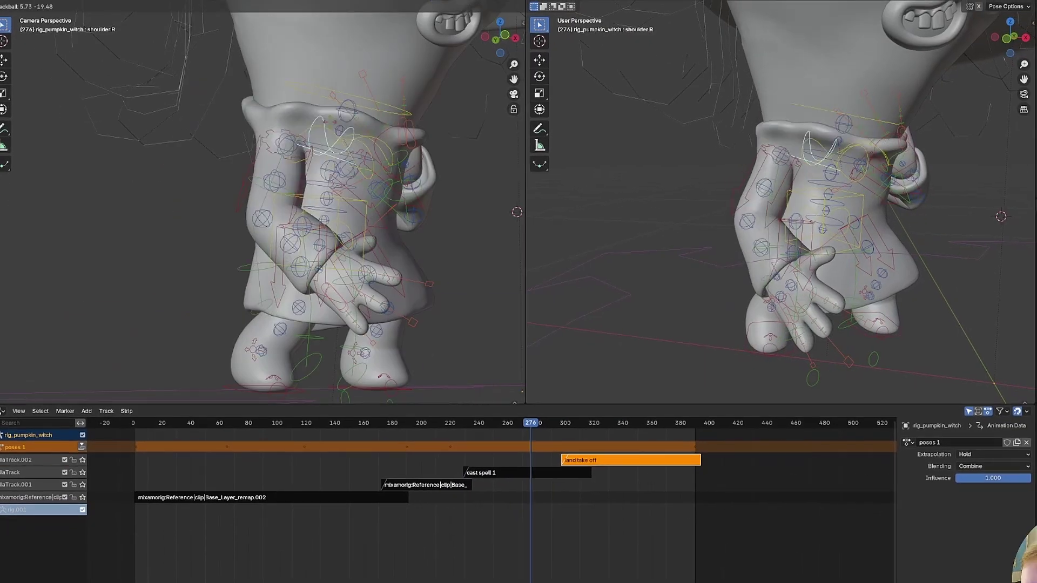
{"action": "left_click", "coordinate": [656, 223]}
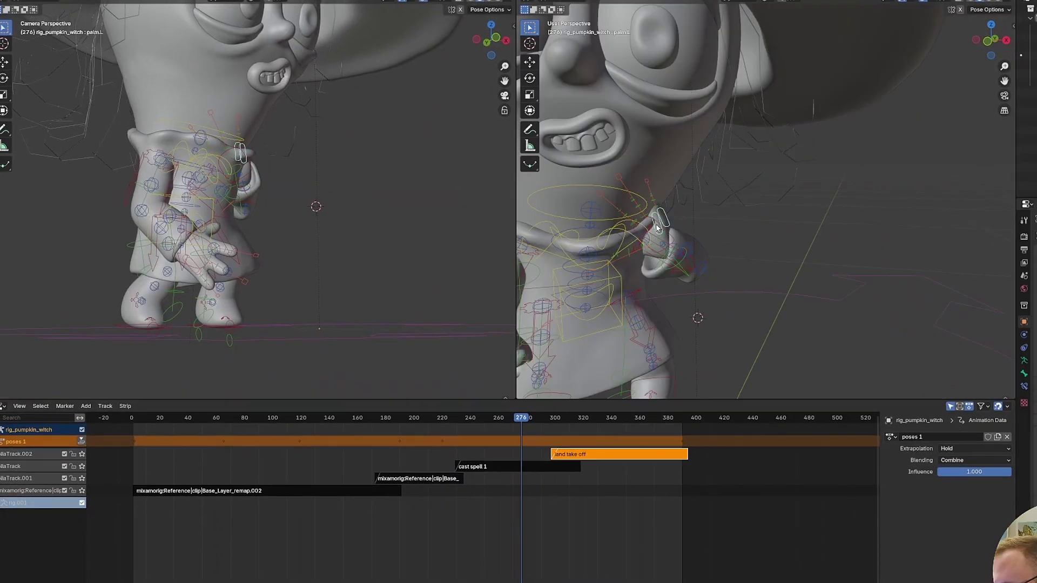
{"action": "left_click", "coordinate": [656, 223]}
{"action": "key", "text": "g"}
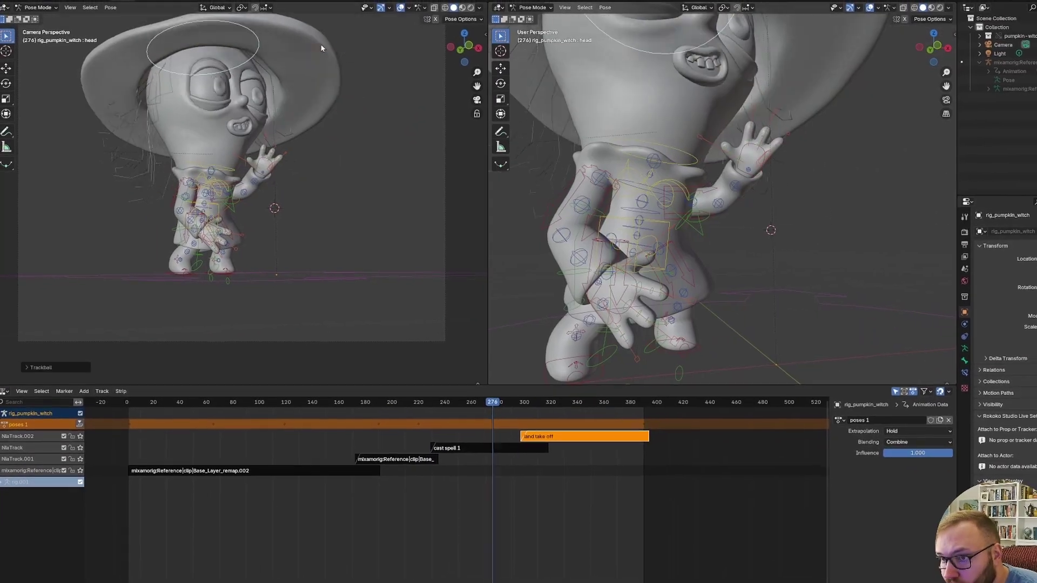
Rotate the witch's left arm and hand controls at frame 286 into a mid-air leap pose.
{"action": "left_click", "coordinate": [367, 150]}
{"action": "key", "text": "Up"}
{"action": "left_click", "coordinate": [155, 188]}
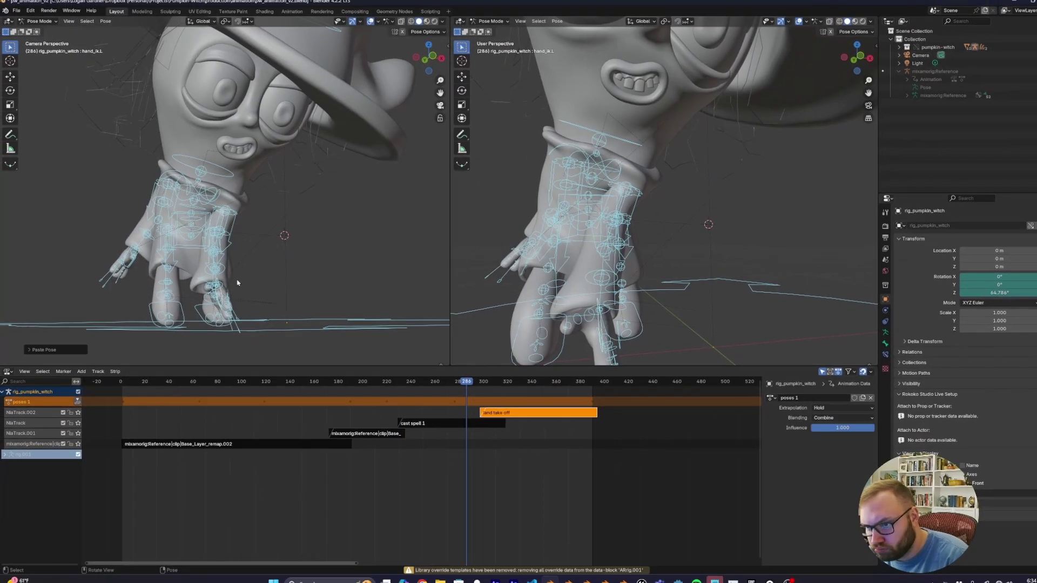
{"action": "key", "text": "r"}
{"action": "left_click", "coordinate": [244, 224]}
{"action": "left_click", "coordinate": [232, 293]}
{"action": "key", "text": "r"}
{"action": "key", "text": "r"}
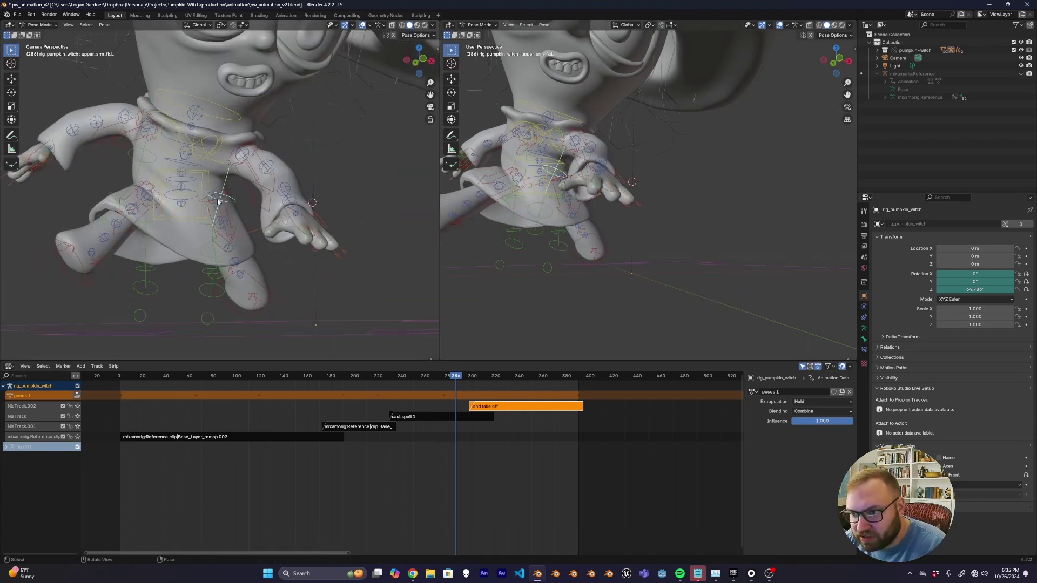
Move the foot IK control of the witch's trailing leg to refine the leap pose at frame 286.
{"action": "left_click", "coordinate": [229, 157]}
{"action": "scroll", "coordinate": [229, 157], "scroll_direction": "down", "scroll_amount": 3}
{"action": "left_click", "coordinate": [215, 236]}
{"action": "key", "text": "g"}
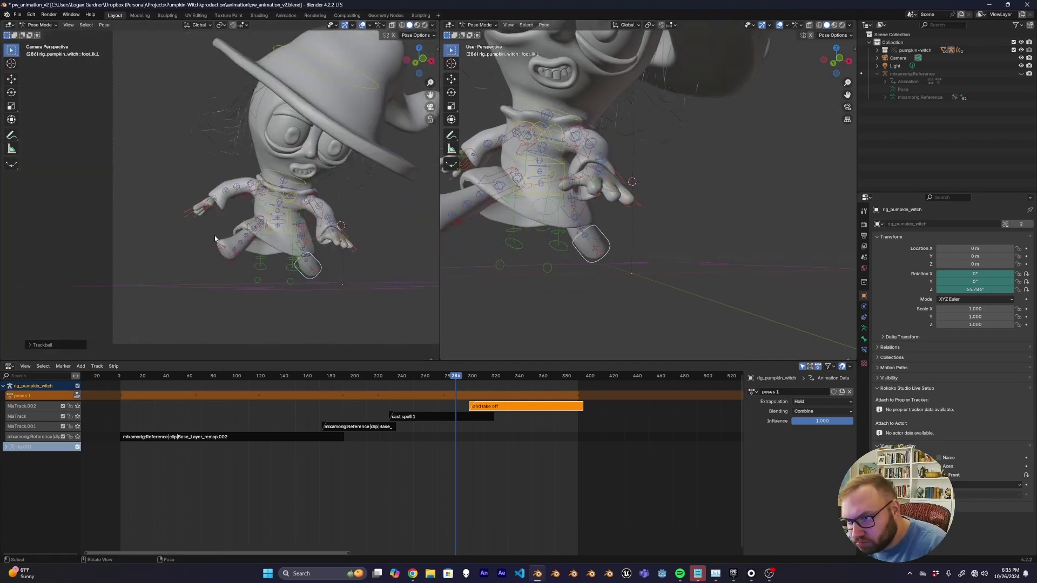
{"action": "left_click", "coordinate": [350, 267]}
{"action": "scroll", "coordinate": [274, 215], "scroll_direction": "down", "scroll_amount": 5}
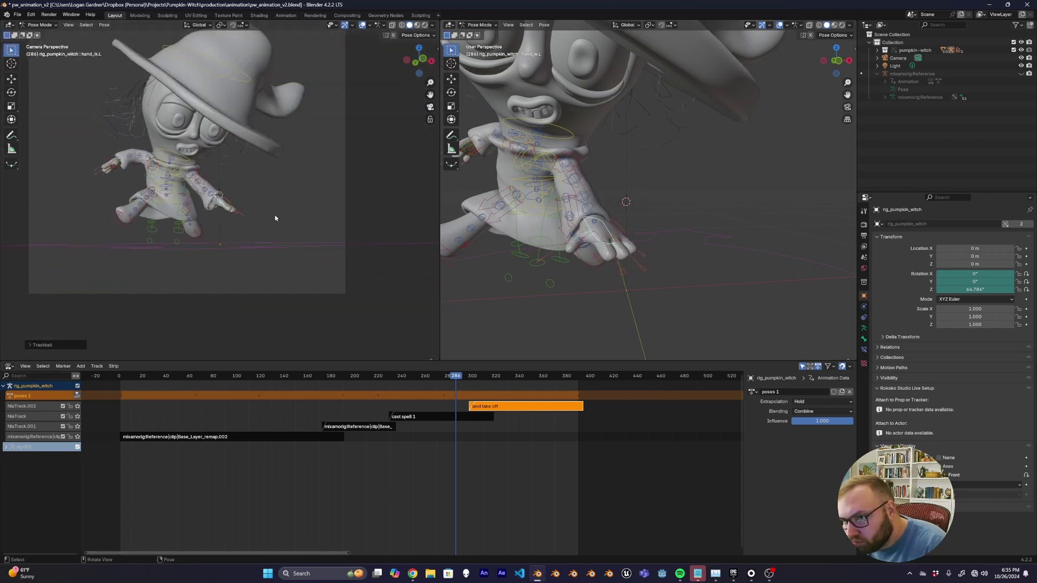
Undo the last three changes to the witch's pose.
{"action": "key", "text": "a"}
{"action": "left_click_drag", "start_coordinate": [456, 376], "coordinate": [482, 384]}
{"action": "key", "text": "ctrl+z"}
{"action": "key", "text": "ctrl+z"}
{"action": "key", "text": "ctrl+z"}
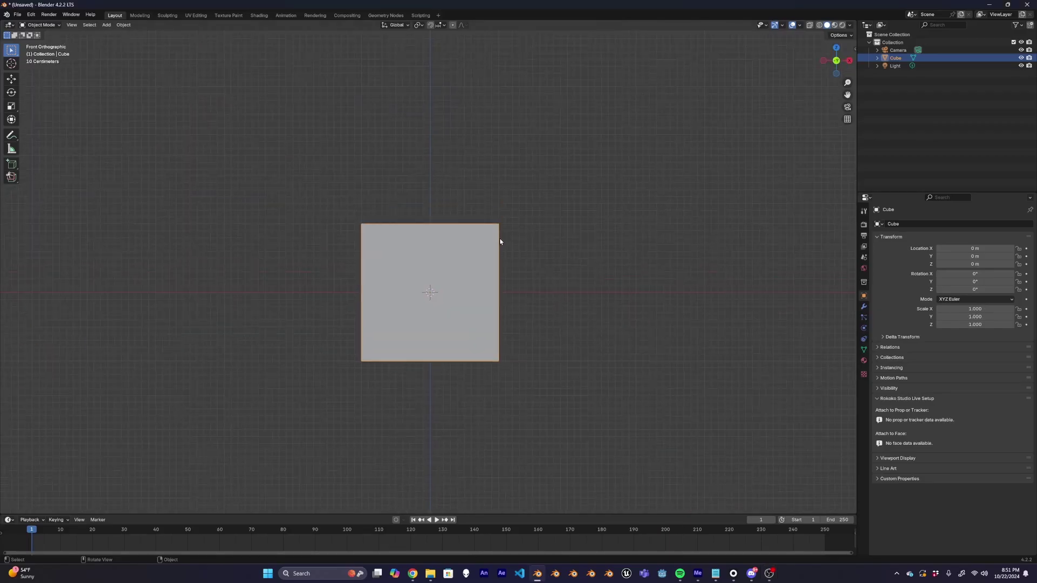
{"action": "left_click_drag", "start_coordinate": [399, 226], "coordinate": [434, 301]}
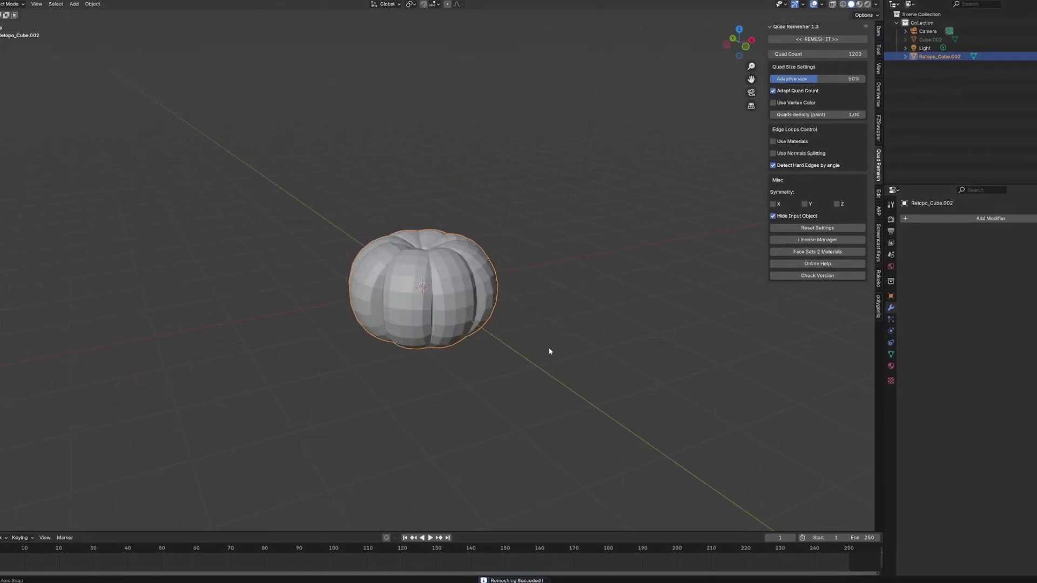
Clear the sculpt mask from the front segment of the remeshed pumpkin.
{"action": "middle_click_drag", "start_coordinate": [548, 348], "coordinate": [493, 258]}
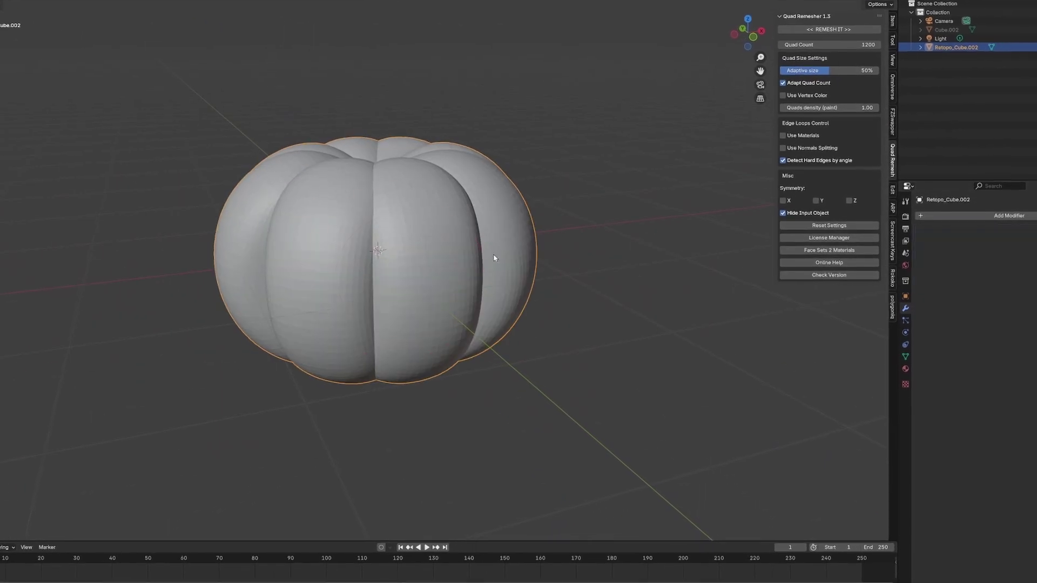
{"action": "key", "text": "alt+a"}
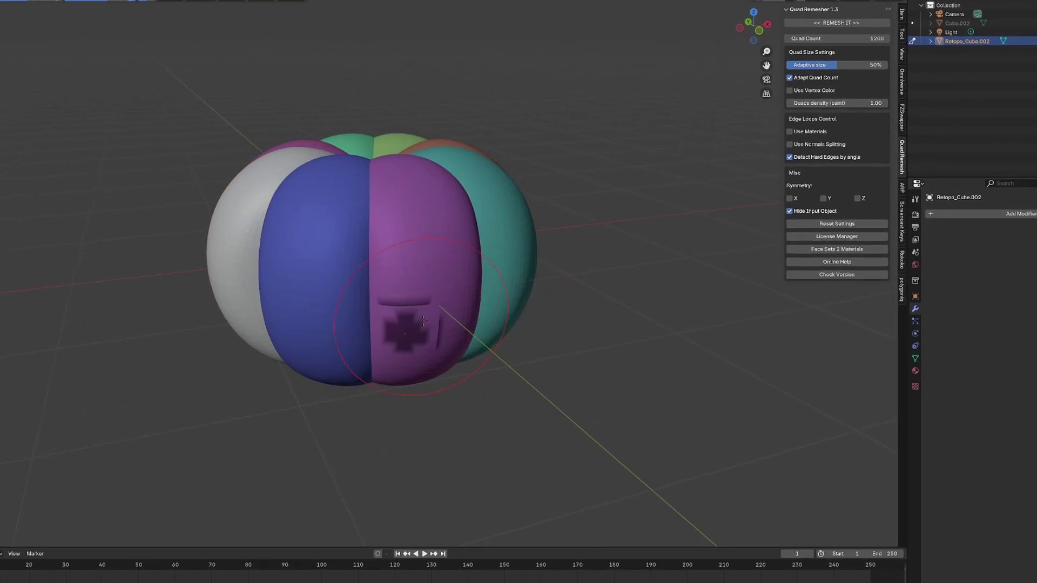
{"action": "key", "text": "a"}
{"action": "left_click", "coordinate": [475, 271]}
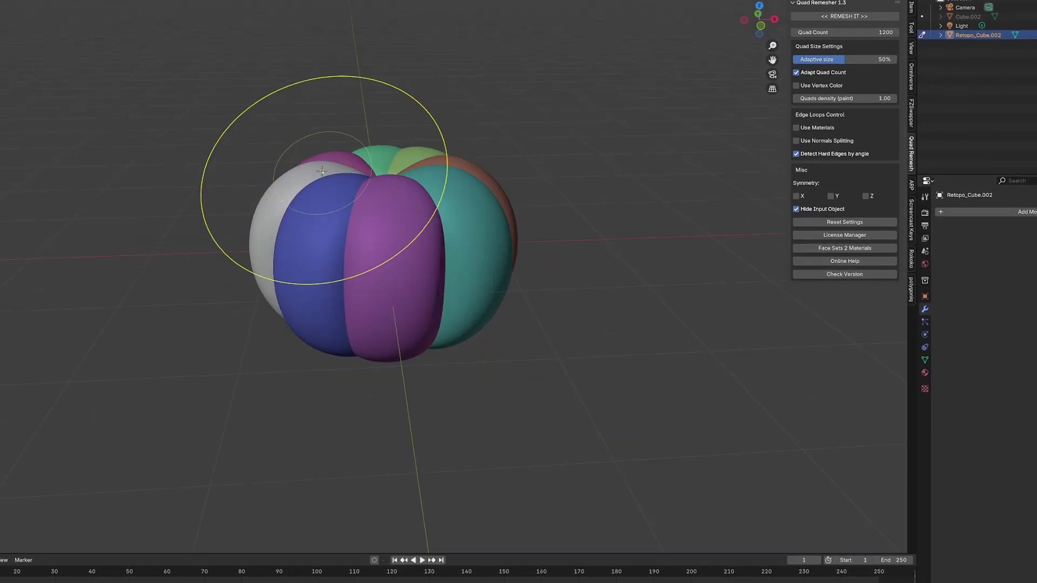
{"action": "mouse_move", "coordinate": [324, 157]}
{"action": "middle_mouse_down"}
{"action": "mouse_move", "coordinate": [335, 306]}
{"action": "mouse_move", "coordinate": [395, 360]}
{"action": "middle_mouse_up"}
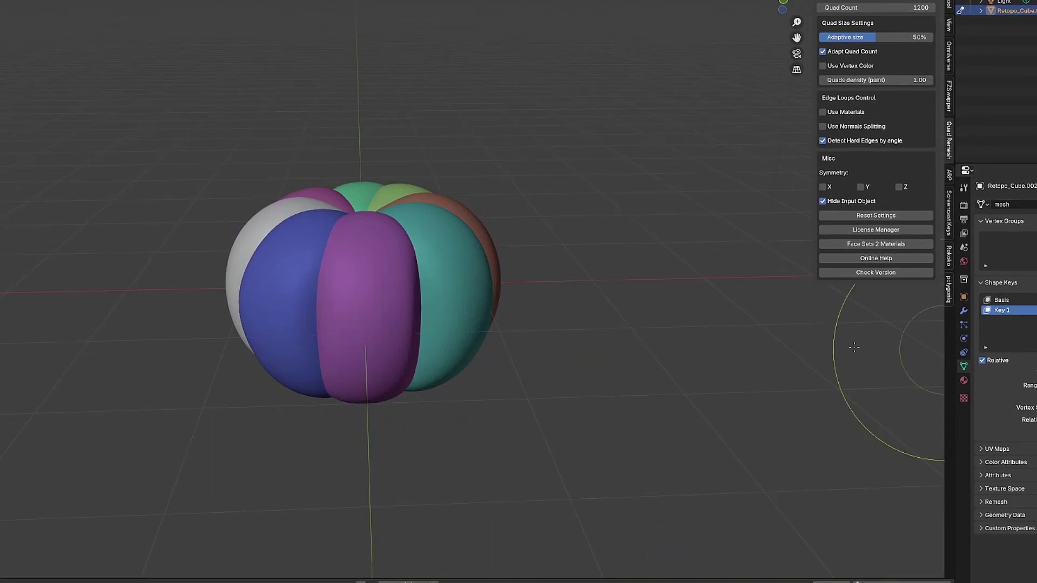
{"action": "middle_click_drag", "start_coordinate": [349, 309], "coordinate": [387, 301]}
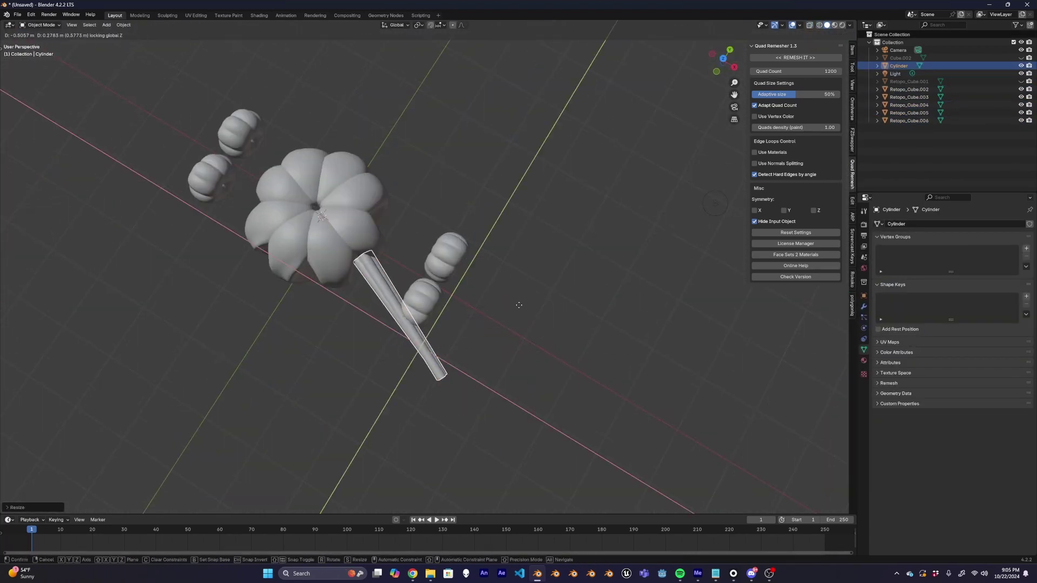
Undo the trial moves of the connecting cylinder and the small pumpkin attached to it.
{"action": "mouse_move", "coordinate": [498, 362]}
{"action": "middle_mouse_down"}
{"action": "mouse_move", "coordinate": [243, 336]}
{"action": "mouse_move", "coordinate": [348, 209]}
{"action": "mouse_move", "coordinate": [534, 358]}
{"action": "mouse_move", "coordinate": [613, 309]}
{"action": "middle_mouse_up"}
{"action": "key", "text": "ctrl+z"}
{"action": "key", "text": "ctrl+z"}
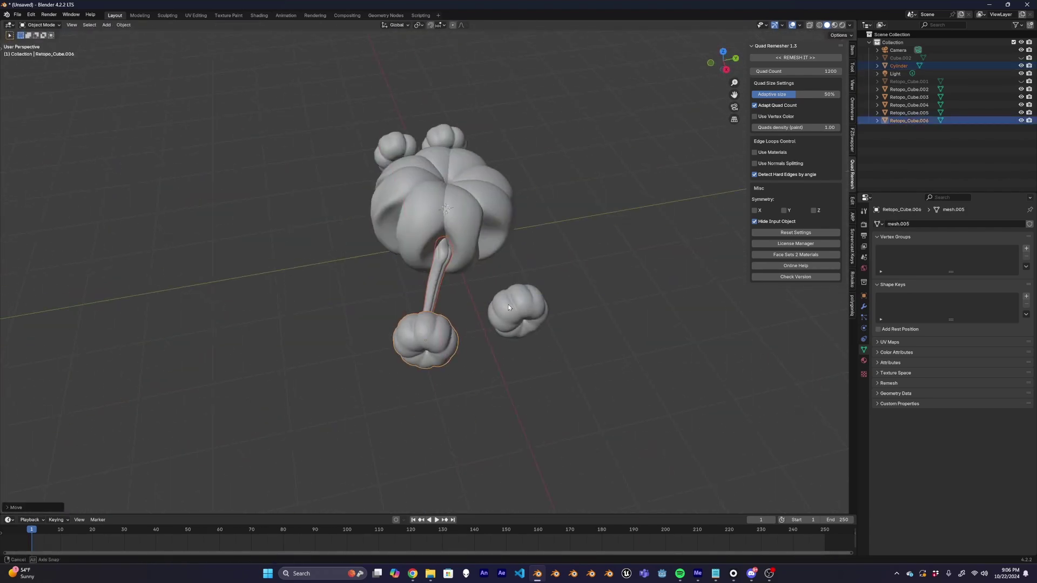
{"action": "key", "text": "ctrl+z"}
{"action": "middle_click_drag", "start_coordinate": [508, 308], "coordinate": [445, 356]}
{"action": "key", "text": "ctrl+z"}
{"action": "key", "text": "ctrl+z"}
Rotate the second bone chain in top view so it points toward the neighbouring small pumpkin.
{"action": "middle_click_drag", "start_coordinate": [300, 337], "coordinate": [472, 343]}
{"action": "middle_click_drag", "start_coordinate": [500, 125], "coordinate": [364, 271]}
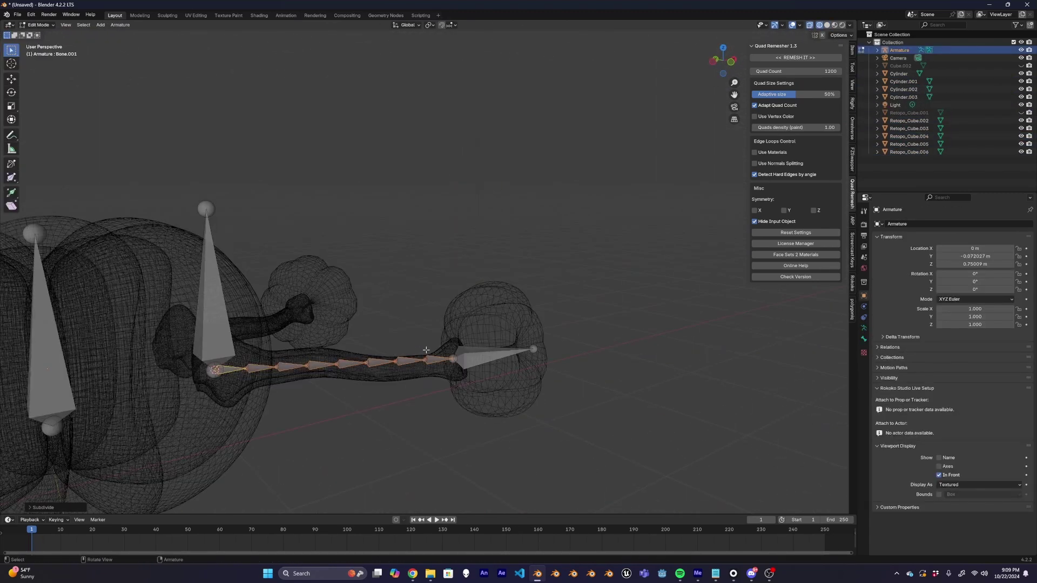
{"action": "key", "text": "KP_7"}
{"action": "key", "text": "r"}
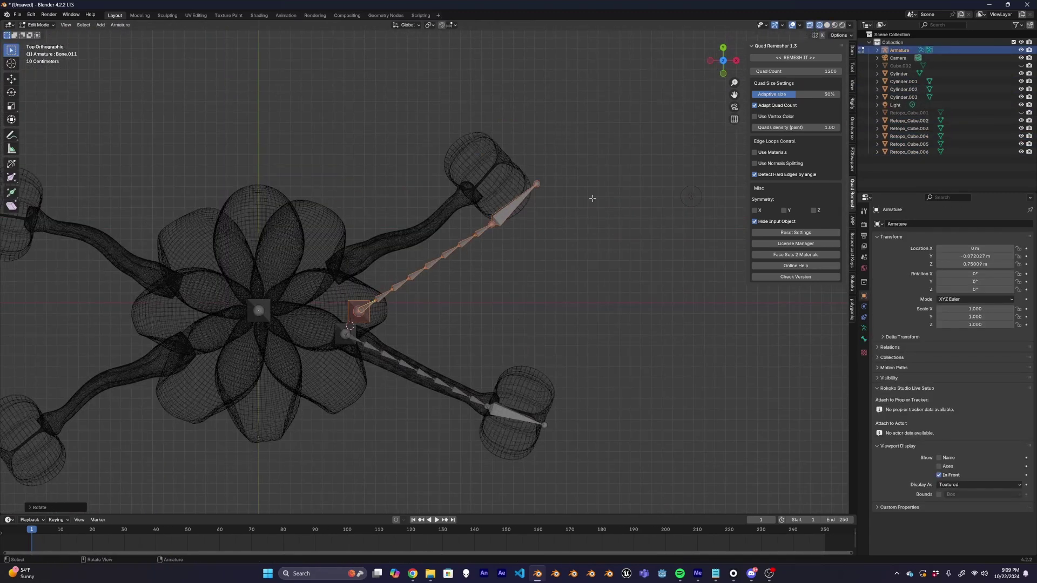
Move the second bone chain in top view onto the cylinder leading to its small pumpkin, and return the viewport to solid shading.
{"action": "key", "text": "Return"}
{"action": "key", "text": "g"}
{"action": "left_click", "coordinate": [322, 270]}
{"action": "mouse_move", "coordinate": [323, 269]}
{"action": "middle_mouse_down"}
{"action": "mouse_move", "coordinate": [504, 365]}
{"action": "mouse_move", "coordinate": [344, 375]}
{"action": "middle_mouse_up"}
{"action": "key", "text": "shift+z"}
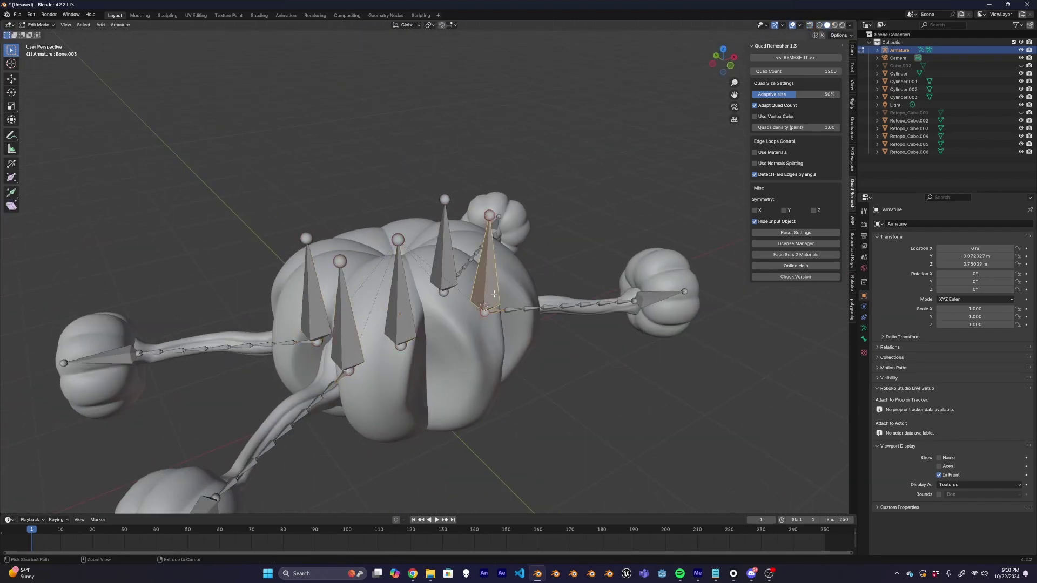
In Pose Mode, give the last bone of the front arm chain an IK constraint targeting Bone.002 of Armature, with chain length 8.
{"action": "middle_click_drag", "start_coordinate": [494, 294], "coordinate": [562, 346]}
{"action": "key", "text": "ctrl+Tab"}
{"action": "scroll", "coordinate": [562, 346], "scroll_direction": "down", "scroll_amount": 4}
{"action": "scroll", "coordinate": [584, 367], "scroll_direction": "up", "scroll_amount": 8}
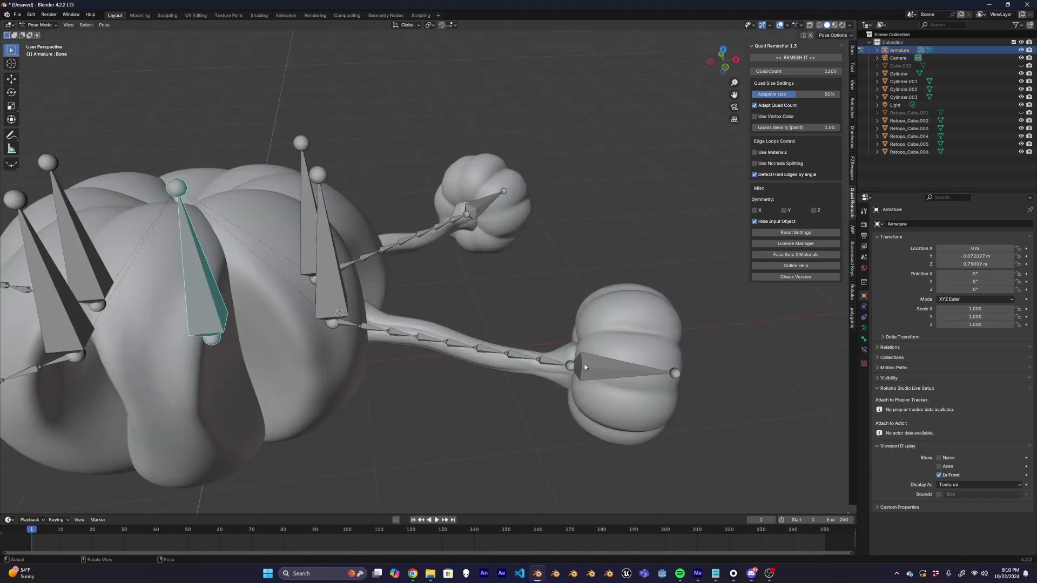
{"action": "left_click", "coordinate": [864, 349]}
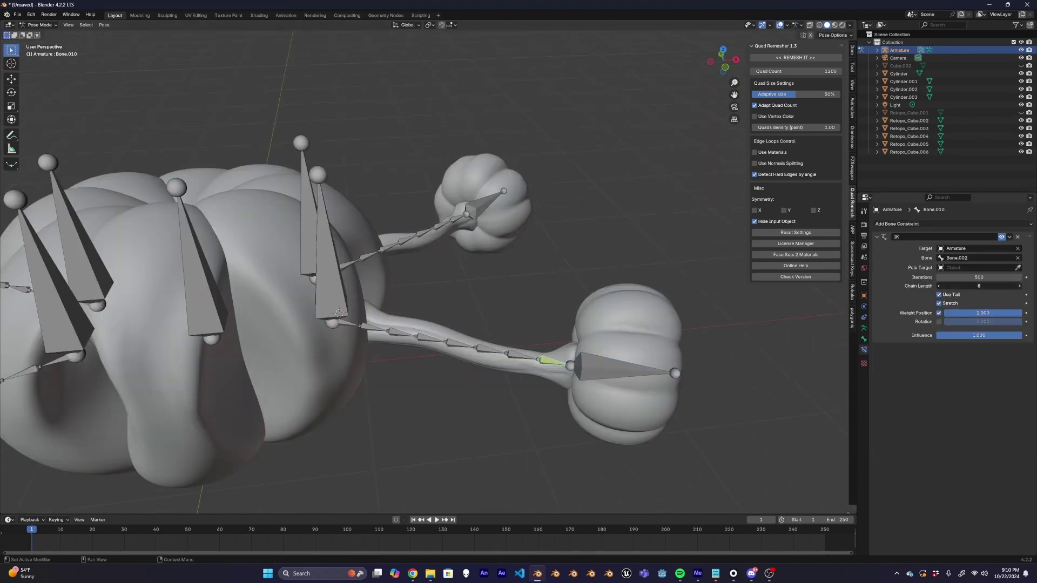
Test the IK arm chain by moving the small pumpkin's control bone.
{"action": "key", "text": "g"}
{"action": "middle_click_drag", "start_coordinate": [624, 374], "coordinate": [629, 380]}
{"action": "left_click", "coordinate": [369, 176]}
{"action": "middle_click_drag", "start_coordinate": [369, 176], "coordinate": [586, 273]}
{"action": "left_click", "coordinate": [586, 272]}
{"action": "middle_click_drag", "start_coordinate": [497, 290], "coordinate": [227, 334]}
{"action": "key", "text": "Tab"}
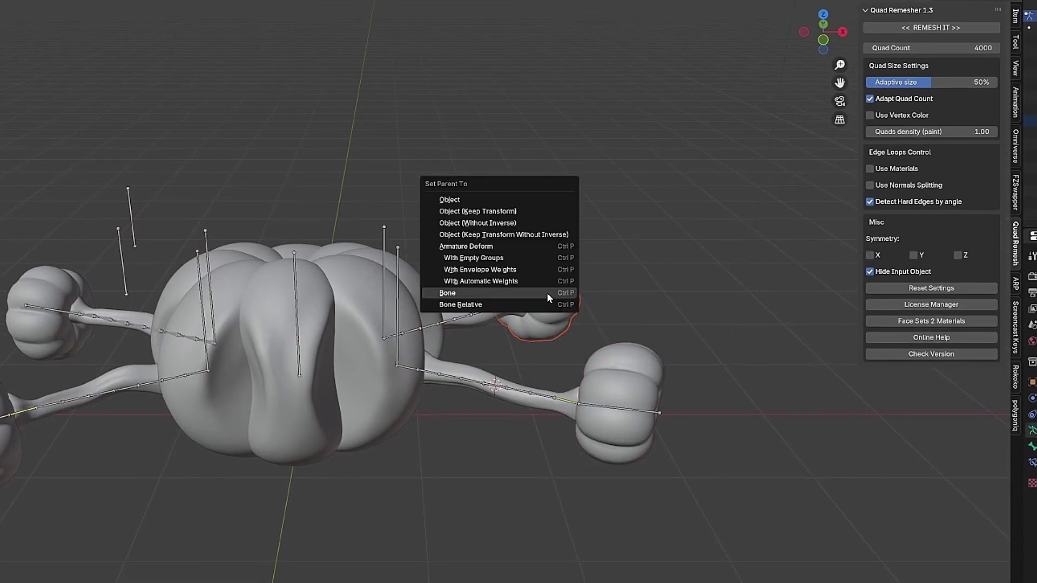
Parent the small pumpkins to their armature control bones with the Bone option.
{"action": "middle_click_drag", "start_coordinate": [108, 329], "coordinate": [479, 421]}
{"action": "key", "text": "a"}
{"action": "scroll", "coordinate": [464, 432], "scroll_direction": "up", "scroll_amount": 4}
{"action": "scroll", "coordinate": [423, 471], "scroll_direction": "down", "scroll_amount": 2}
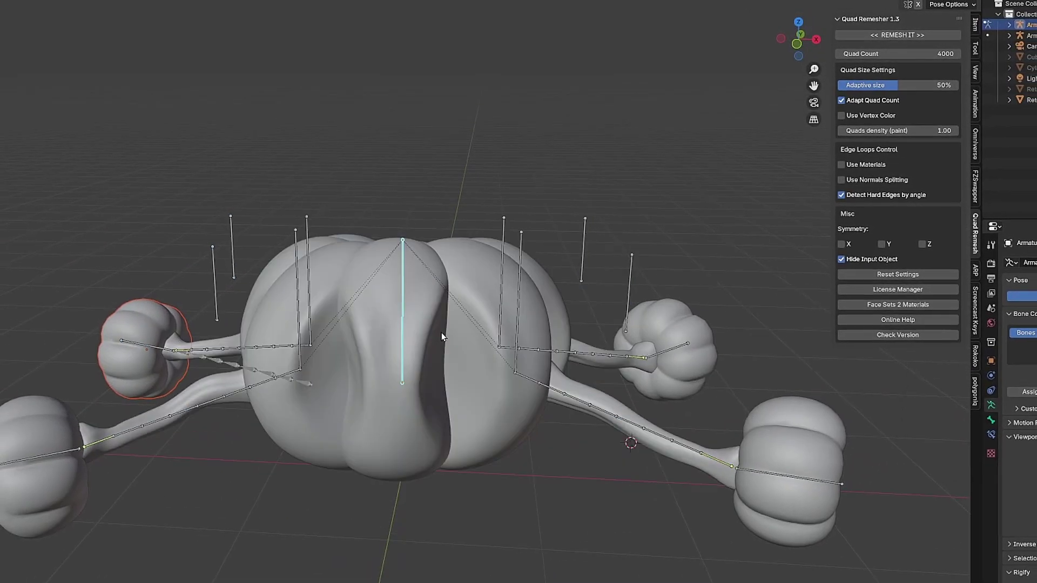
{"action": "middle_click_drag", "start_coordinate": [445, 331], "coordinate": [498, 352]}
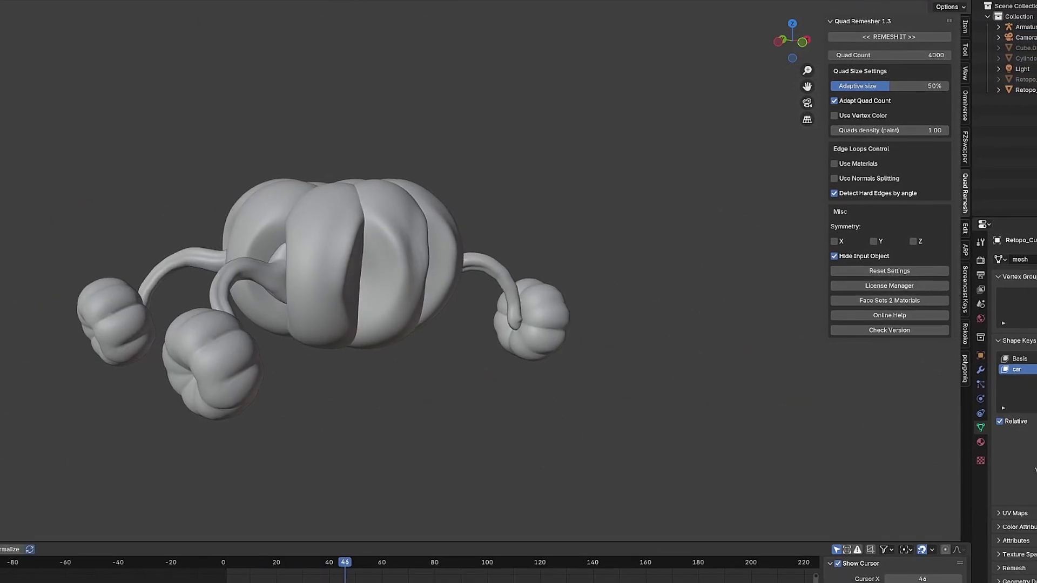
Scrub through the pumpkin's car shape key animation and play it back from the start.
{"action": "left_click", "coordinate": [254, 565]}
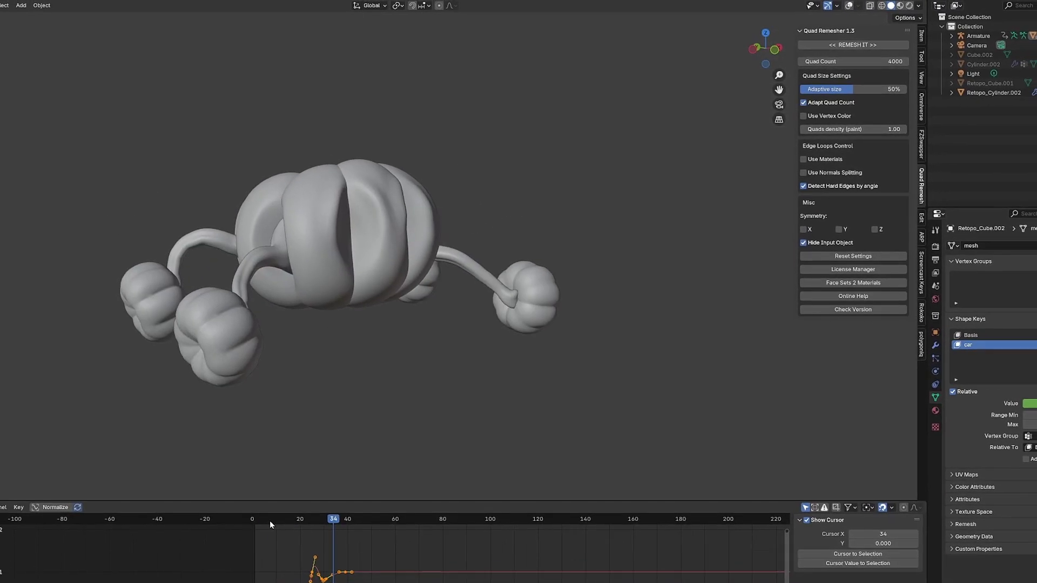
{"action": "left_click", "coordinate": [256, 531]}
{"action": "left_click_drag", "start_coordinate": [265, 524], "coordinate": [314, 506]}
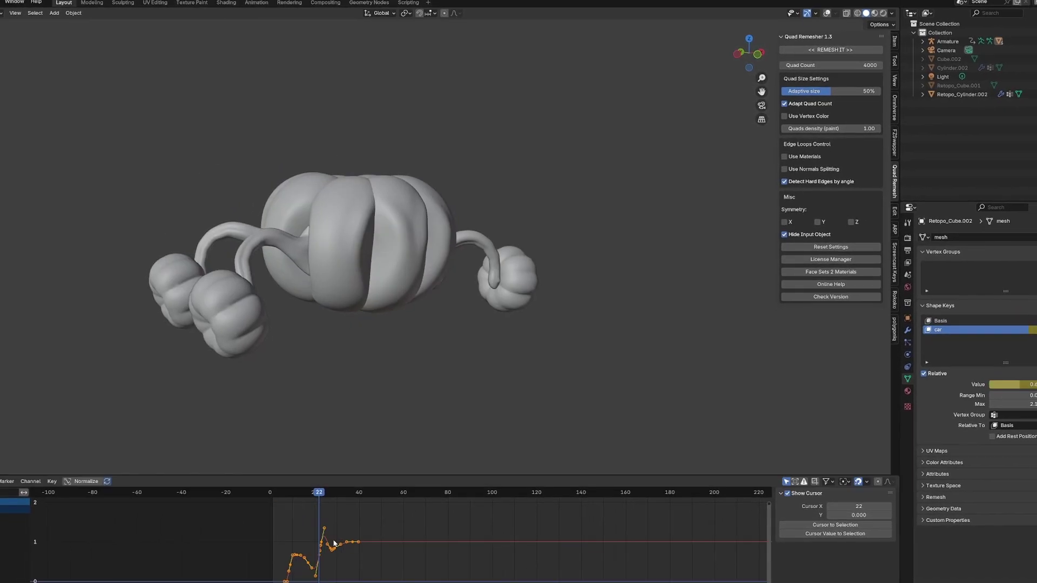
{"action": "key", "text": "shift+Left"}
{"action": "key", "text": "space"}
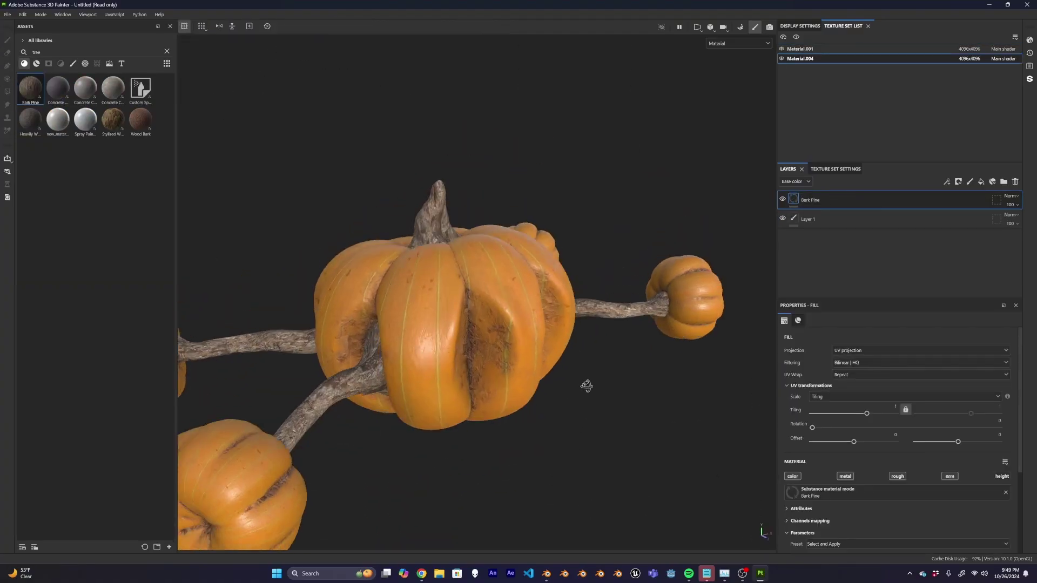
{"action": "left_click_drag", "start_coordinate": [586, 386], "coordinate": [412, 343], "text": "alt"}
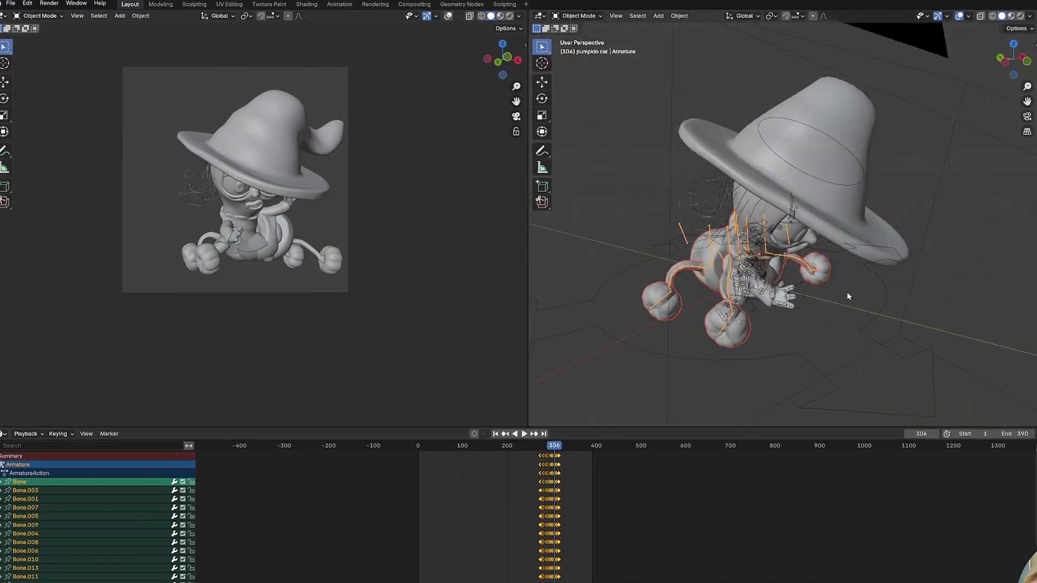
{"action": "middle_click_drag", "start_coordinate": [847, 292], "coordinate": [774, 255]}
{"action": "scroll", "coordinate": [762, 235], "scroll_direction": "up", "scroll_amount": 3}
{"action": "scroll", "coordinate": [761, 236], "scroll_direction": "down", "scroll_amount": 5}
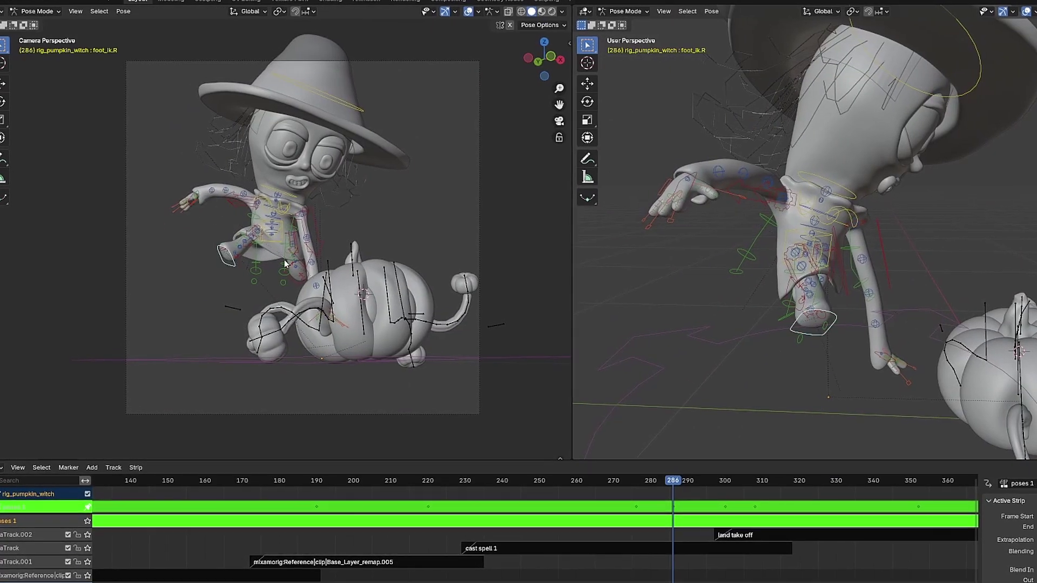
Move and rotate the witch's left foot IK control at frame 286.
{"action": "scroll", "coordinate": [292, 243], "scroll_direction": "up", "scroll_amount": 3}
{"action": "left_click", "coordinate": [299, 203]}
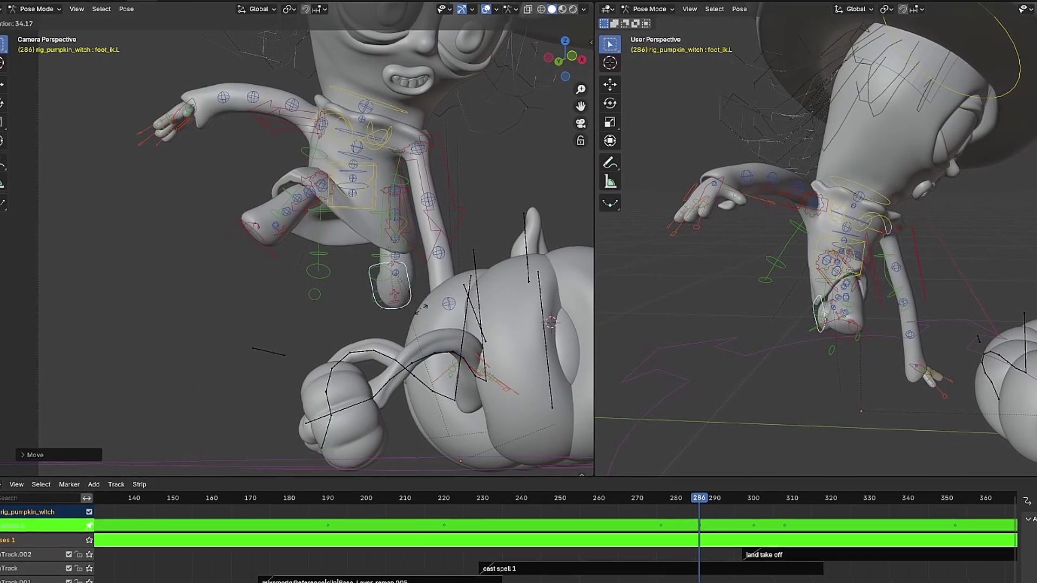
{"action": "key", "text": "g"}
Move the witch's right shin tweak control and freely rotate the right foot control at frame 286.
{"action": "left_click", "coordinate": [309, 208]}
{"action": "middle_click_drag", "start_coordinate": [756, 281], "coordinate": [795, 295]}
{"action": "key", "text": "g"}
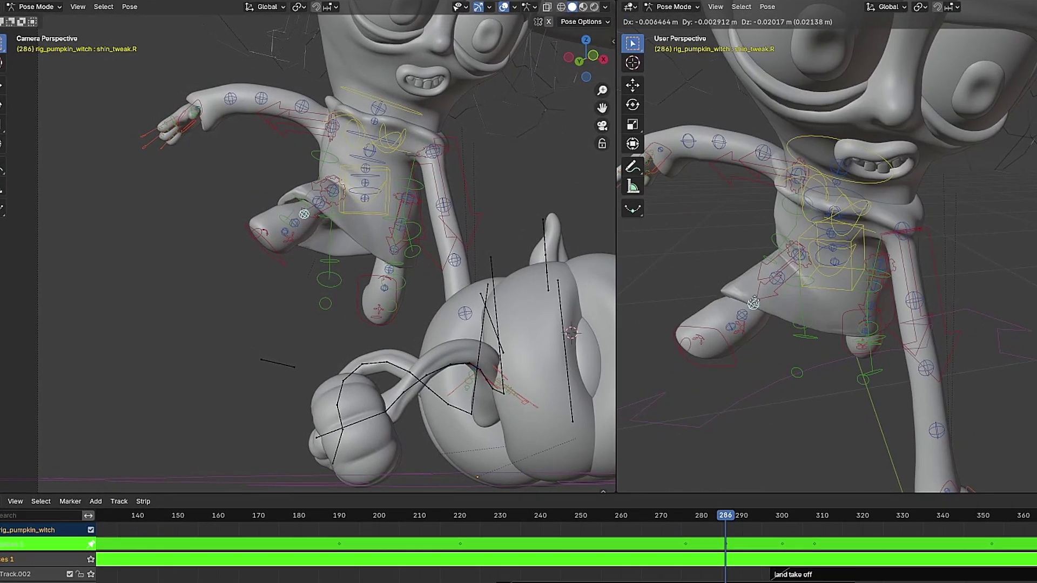
{"action": "left_click", "coordinate": [822, 341]}
{"action": "left_click", "coordinate": [261, 256]}
{"action": "key", "text": "r"}
{"action": "key", "text": "r"}
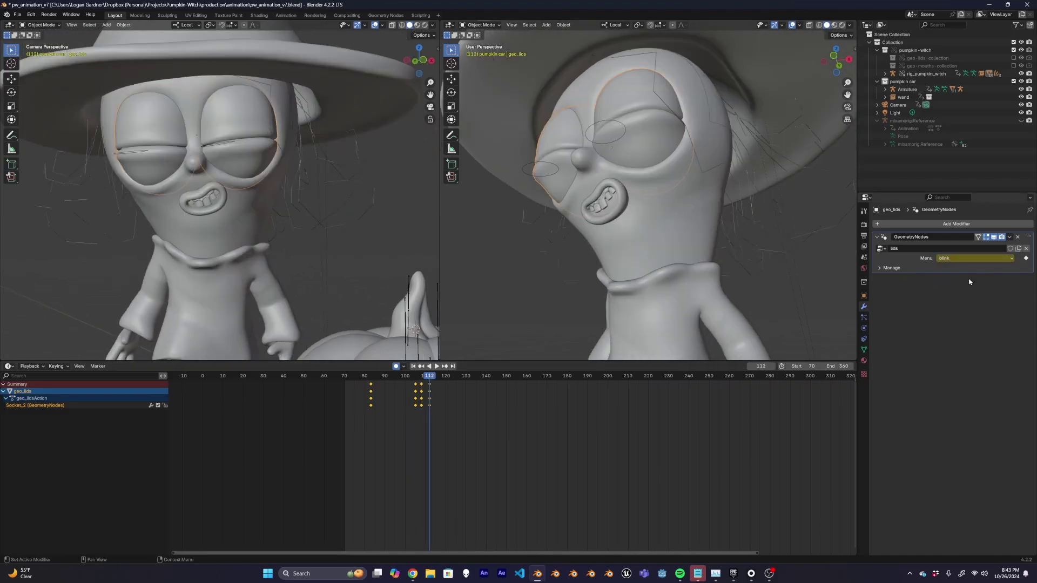
Advance two frames past the eyelid blink at frame 112 and play the animation.
{"action": "key", "text": "Right"}
{"action": "key", "text": "Right"}
{"action": "key", "text": "space"}
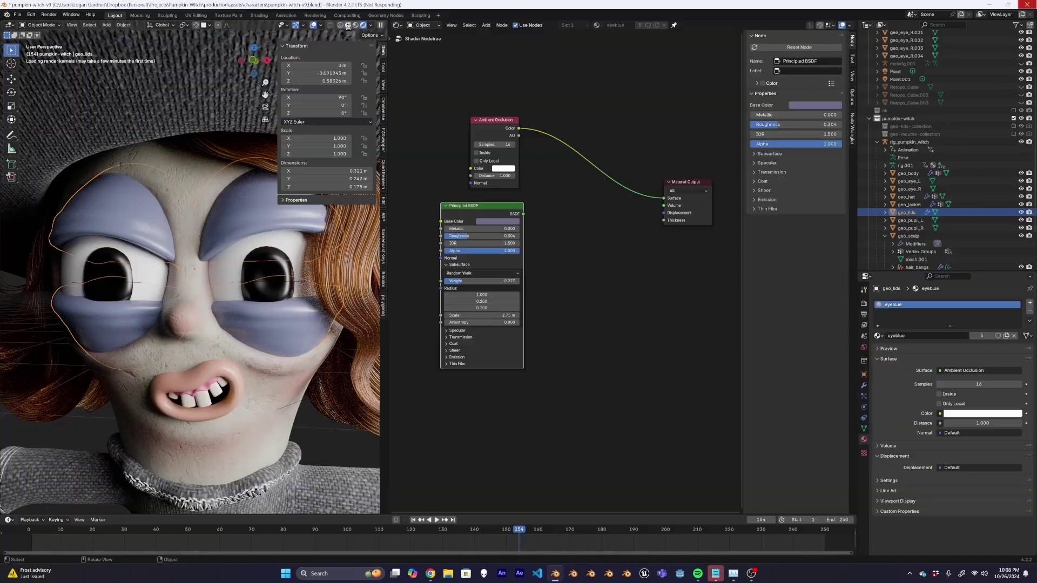
Insert a Color Ramp between the Ambient Occlusion and Material Output nodes of the eyeblue material, with its second stop at 0.350.
{"action": "left_click", "coordinate": [509, 144]}
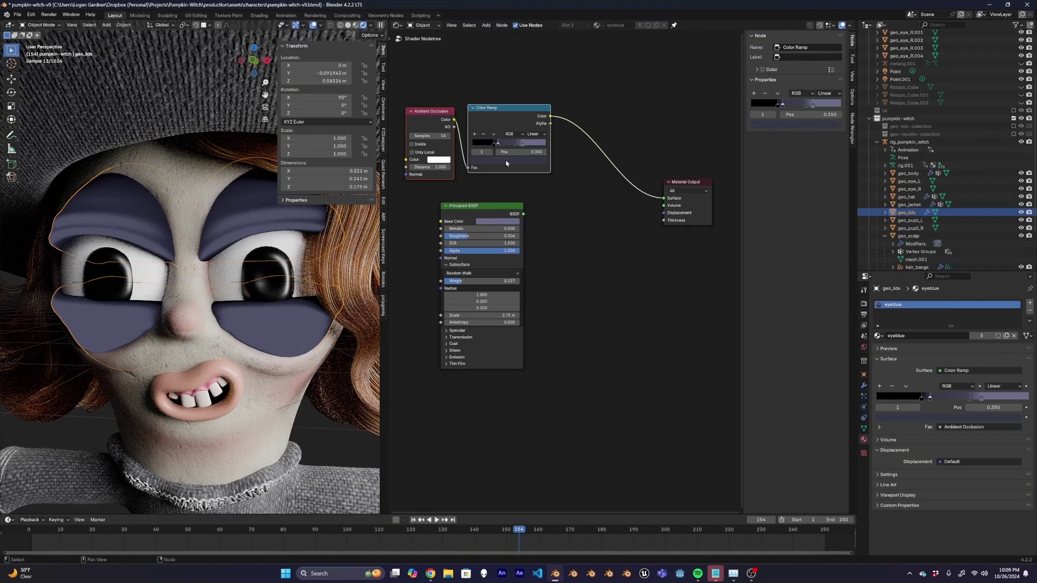
{"action": "left_click", "coordinate": [506, 160]}
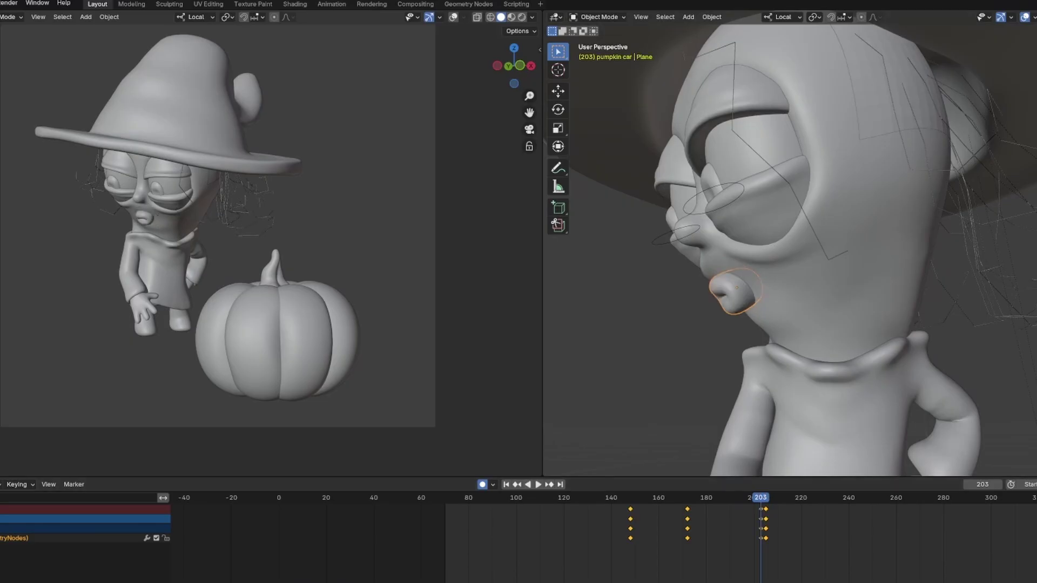
Play through the witch's animation and keyframe the mouth shape at frame 208.
{"action": "key", "text": "space"}
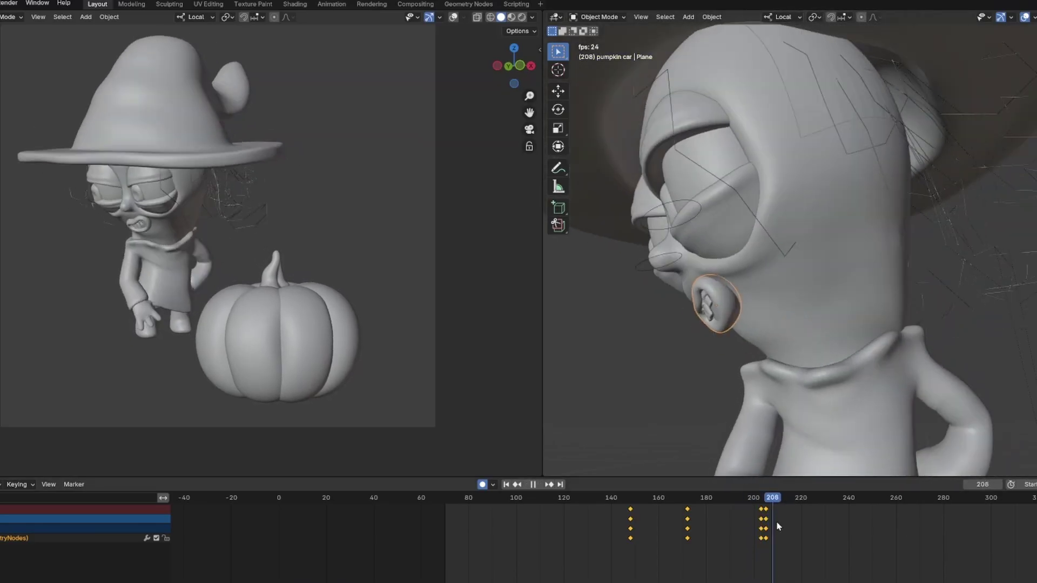
{"action": "key", "text": "i"}
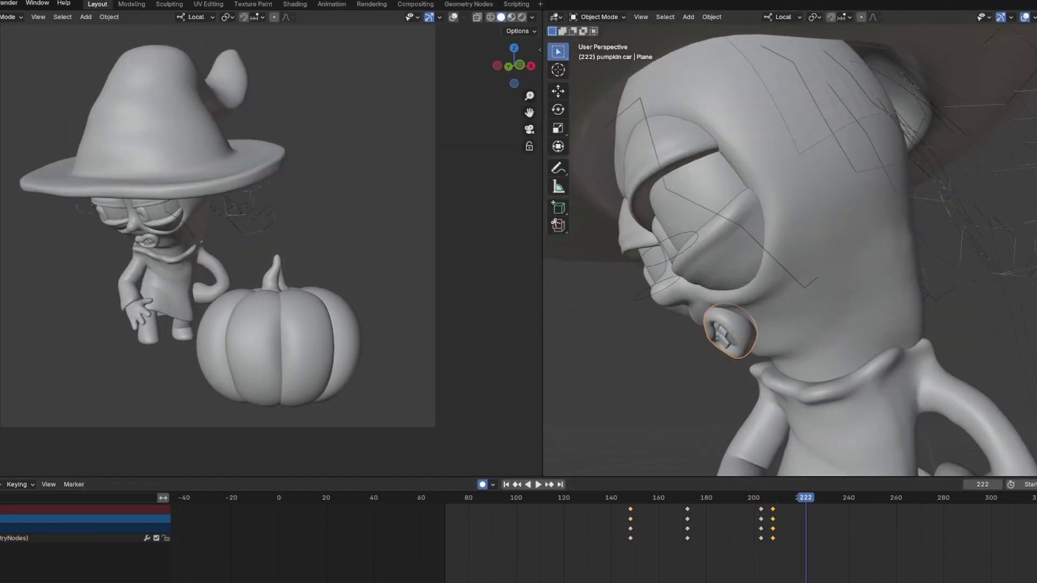
{"action": "key", "text": "space"}
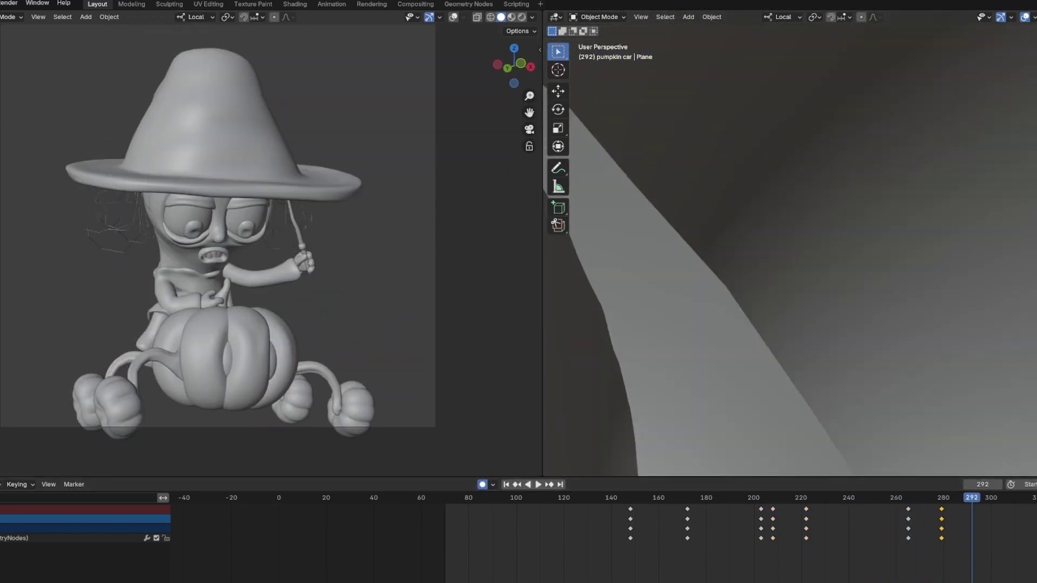
{"action": "key", "text": "space"}
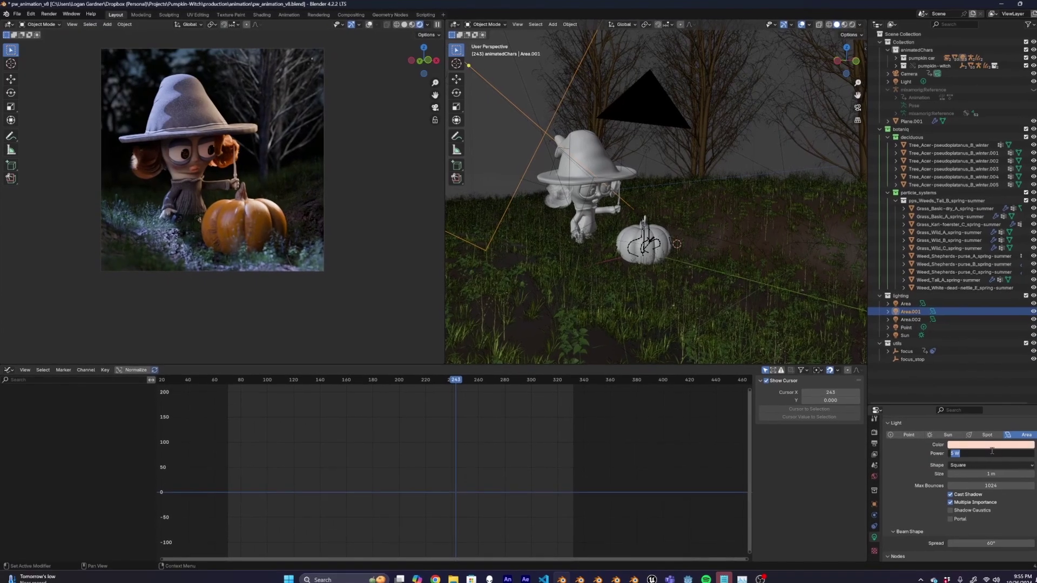
Move and freely rotate the area light to aim it at the characters.
{"action": "middle_click_drag", "start_coordinate": [673, 191], "coordinate": [702, 211]}
{"action": "key", "text": "g"}
{"action": "key", "text": "r"}
{"action": "key", "text": "r"}
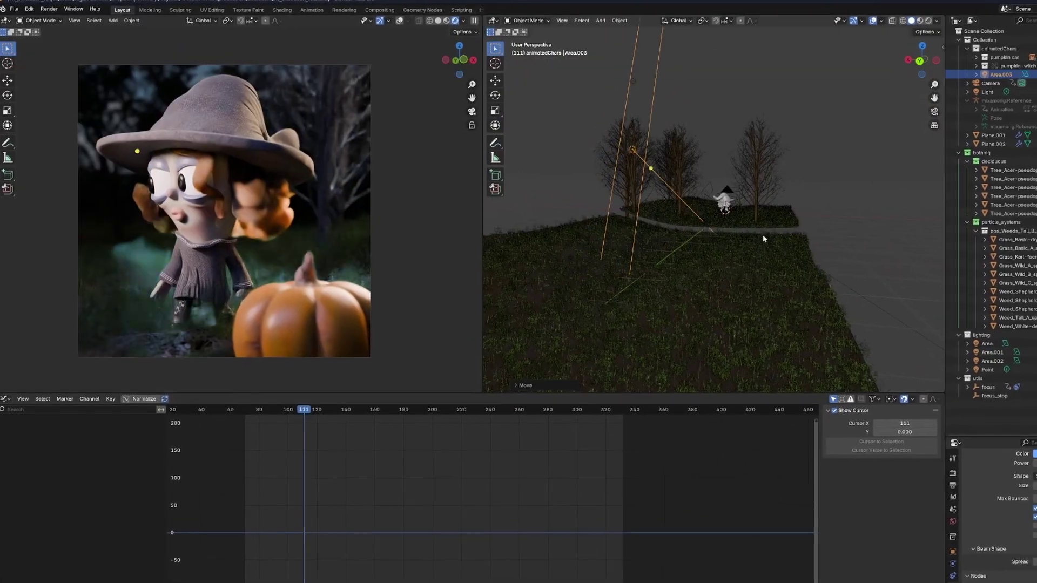
{"action": "mouse_move", "coordinate": [763, 239]}
{"action": "middle_mouse_down"}
{"action": "mouse_move", "coordinate": [748, 238]}
{"action": "mouse_move", "coordinate": [768, 243]}
{"action": "middle_mouse_up"}
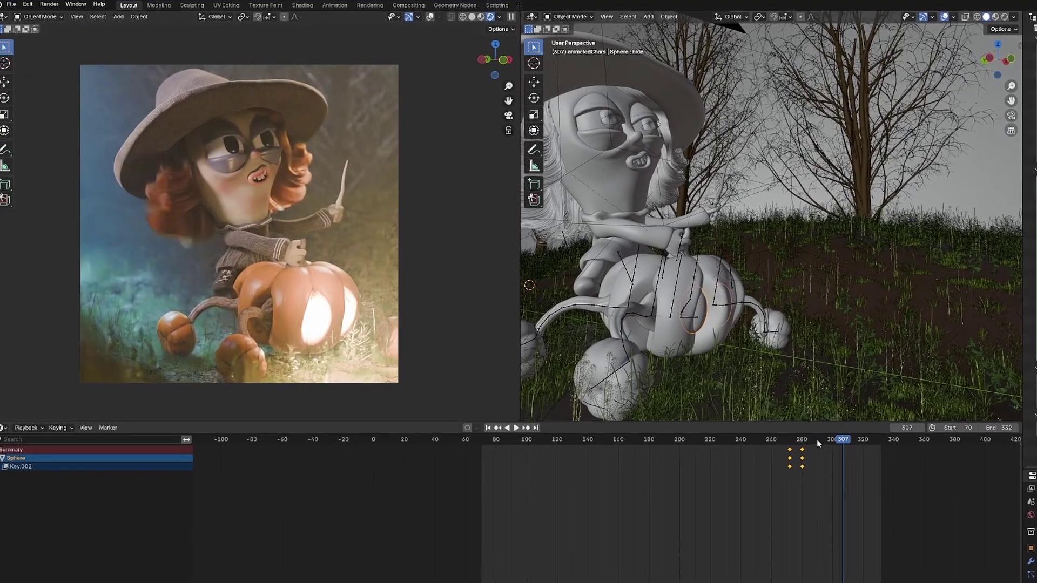
Add keyframes to the glowing sphere inside the pumpkin at frames 281 and 283.
{"action": "left_click", "coordinate": [793, 431]}
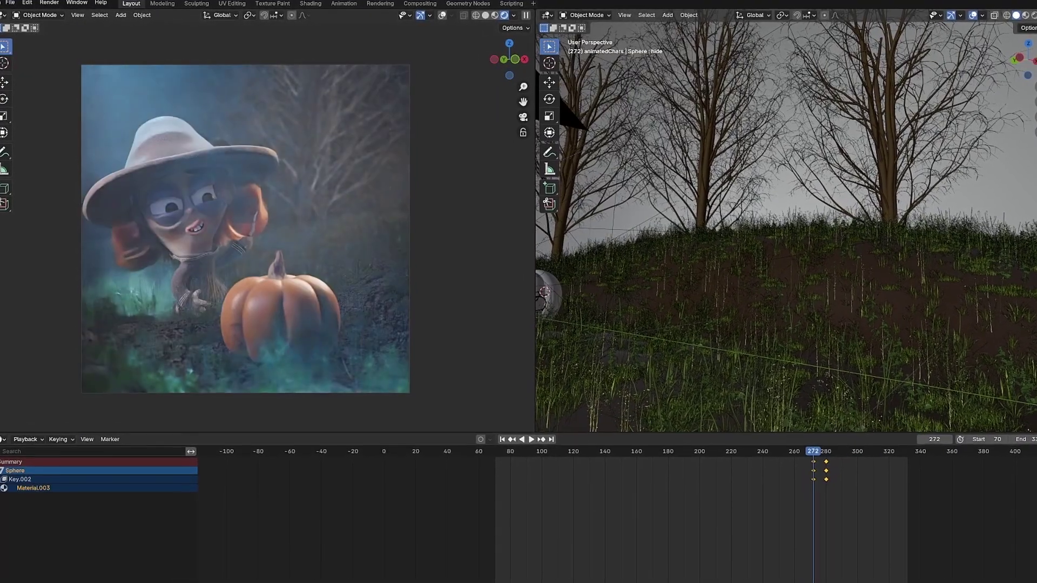
{"action": "scroll", "coordinate": [691, 559], "scroll_direction": "up", "scroll_amount": 10}
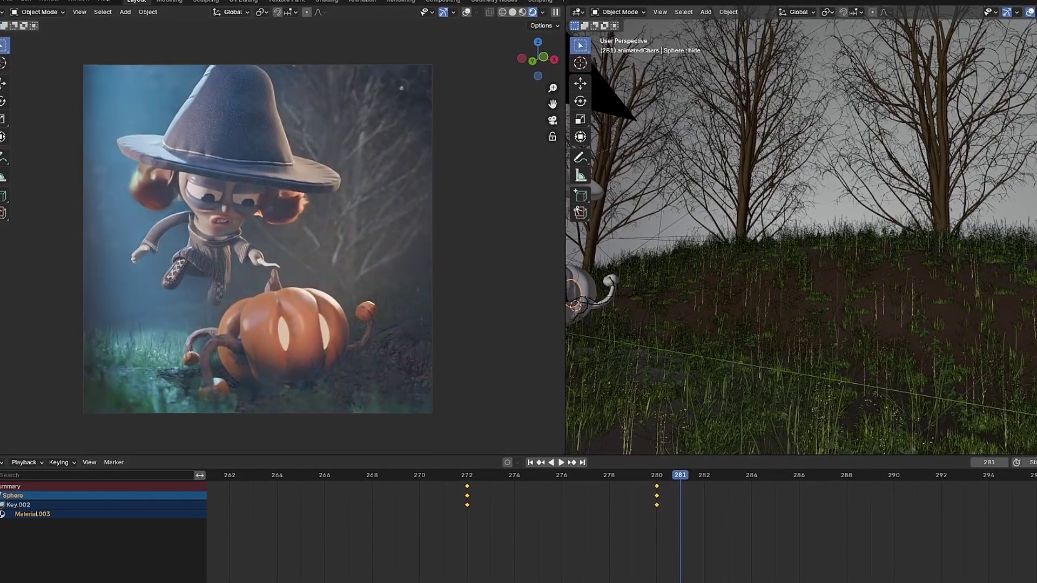
{"action": "key", "text": "i"}
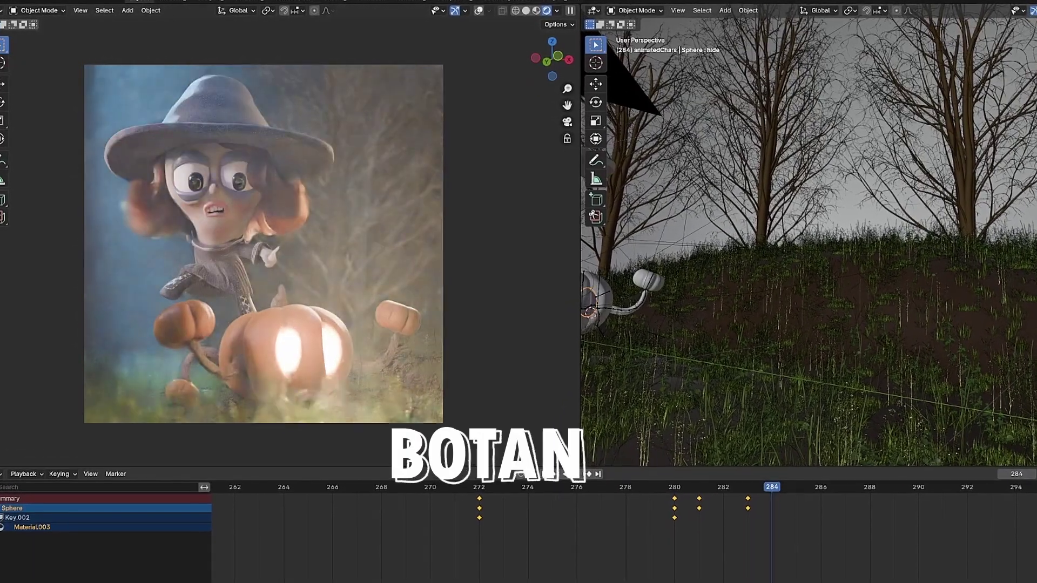
Scrub back to the start of the pumpkin's glow and play the rendered animation from there.
{"action": "scroll", "coordinate": [708, 533], "scroll_direction": "down", "scroll_amount": 4}
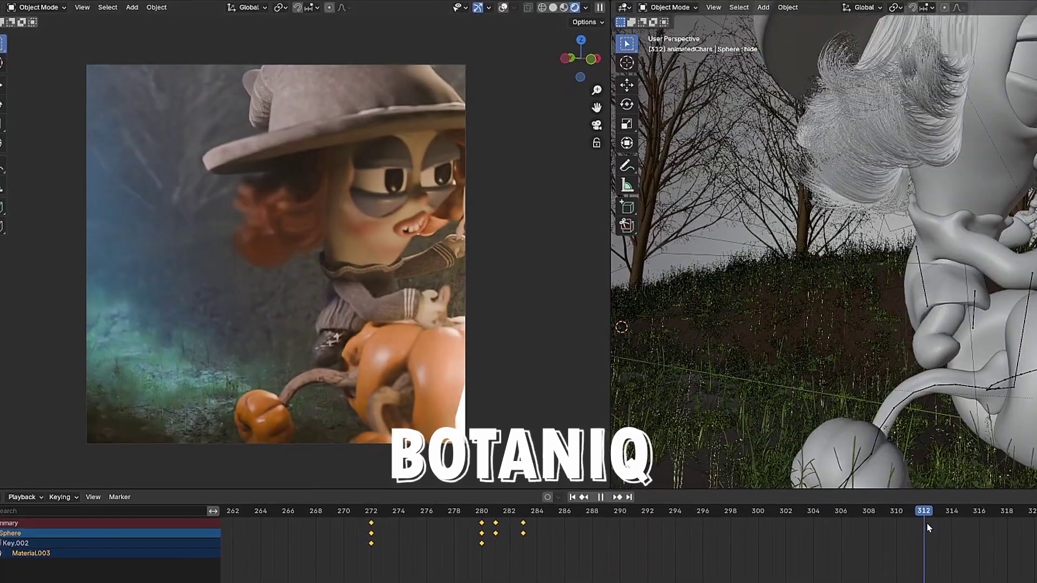
{"action": "scroll", "coordinate": [770, 528], "scroll_direction": "down", "scroll_amount": 3}
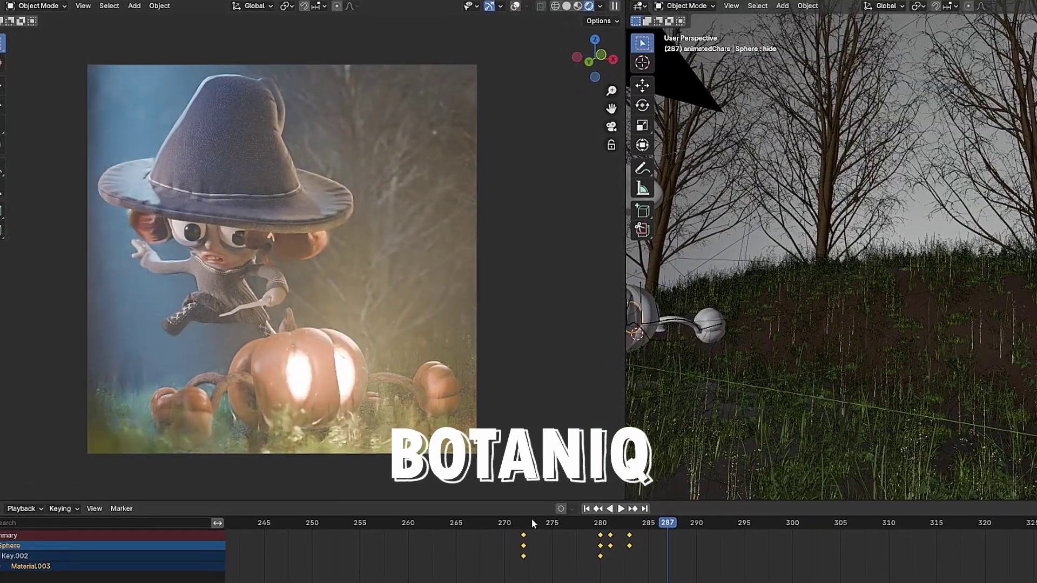
{"action": "left_click", "coordinate": [500, 519]}
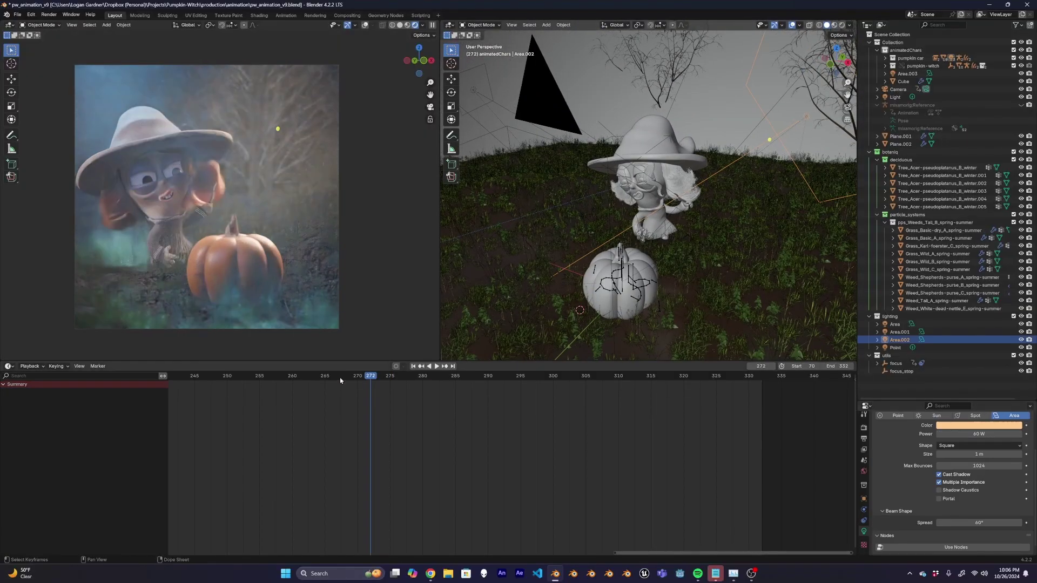
{"action": "key", "text": "space"}
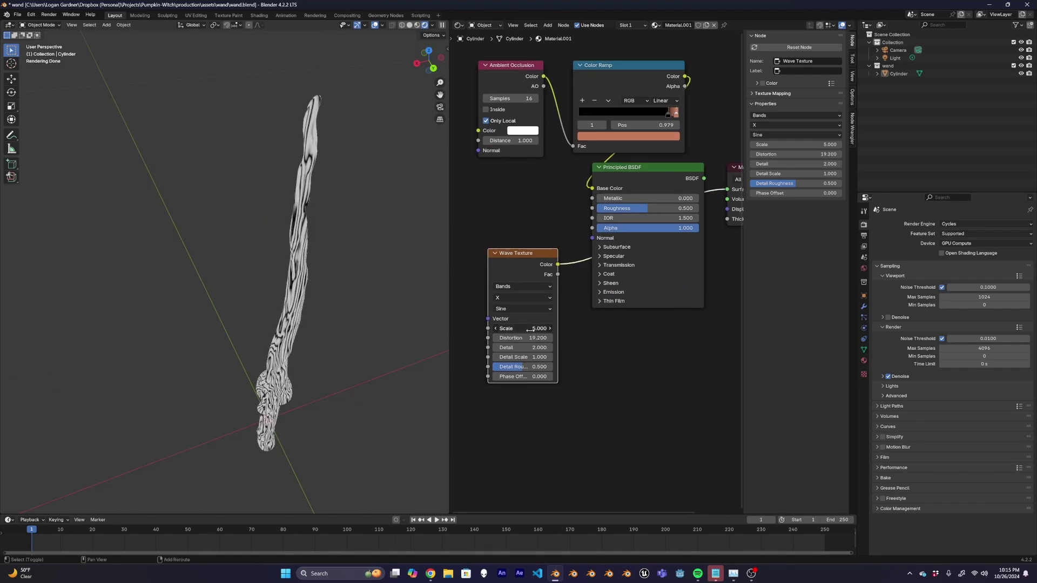
Start a second link from the lower Color Ramp's colour output in the wand's material.
{"action": "left_click_drag", "start_coordinate": [530, 279], "coordinate": [599, 328]}
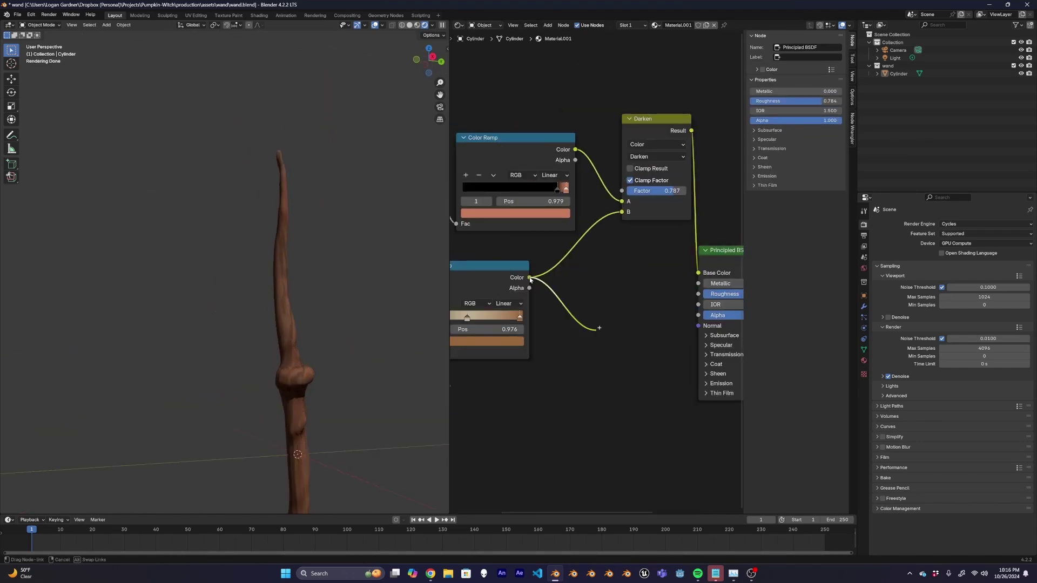